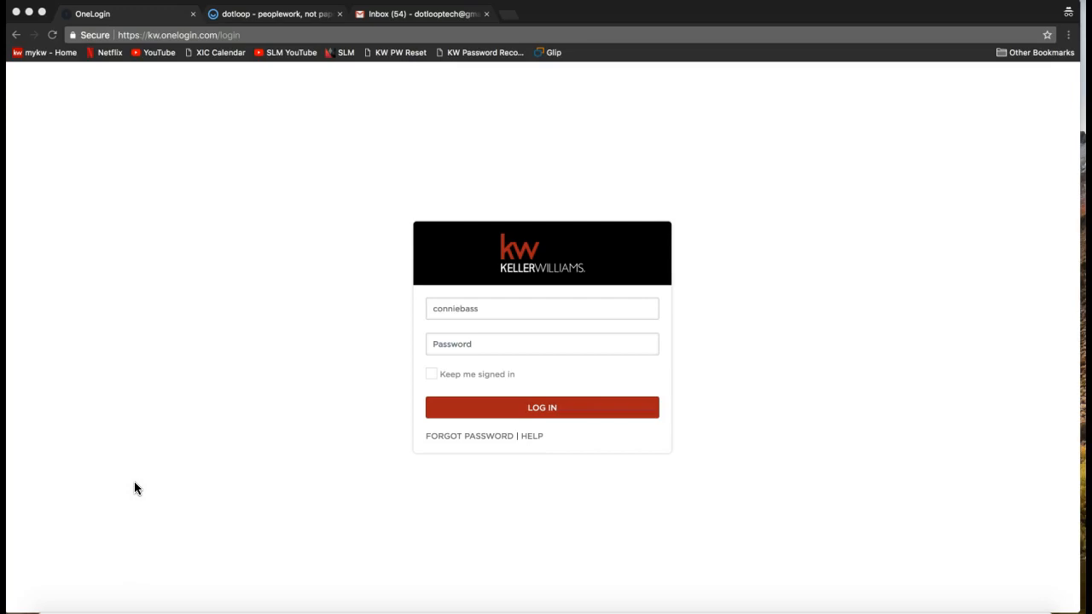
Enter the web address mykw.kw.com in place of the current OneLogin address.
left_click(231, 36)
type("mykw")
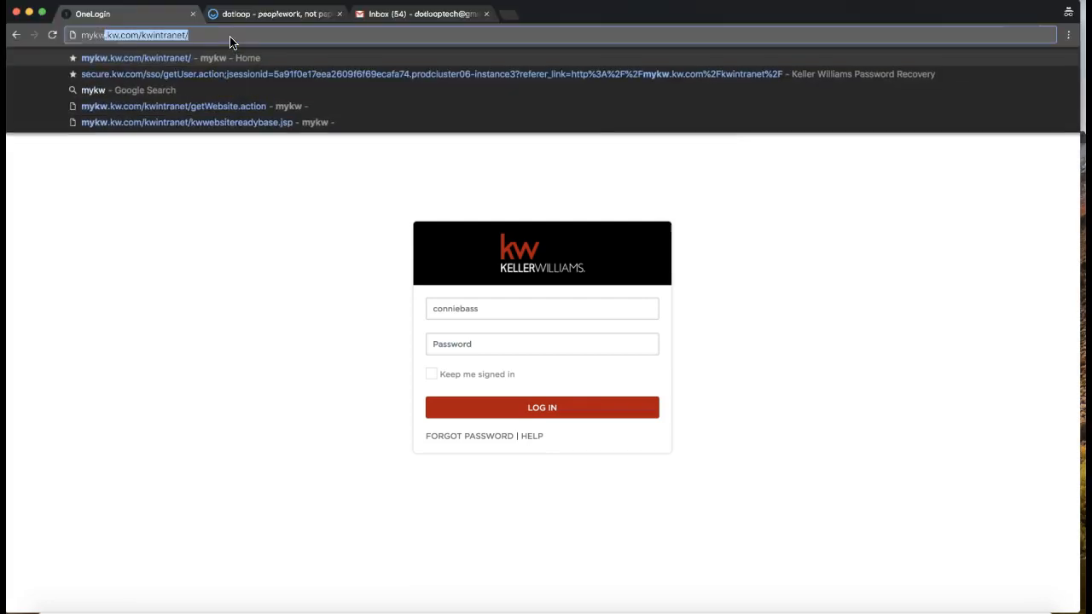
type(".kw.com/")
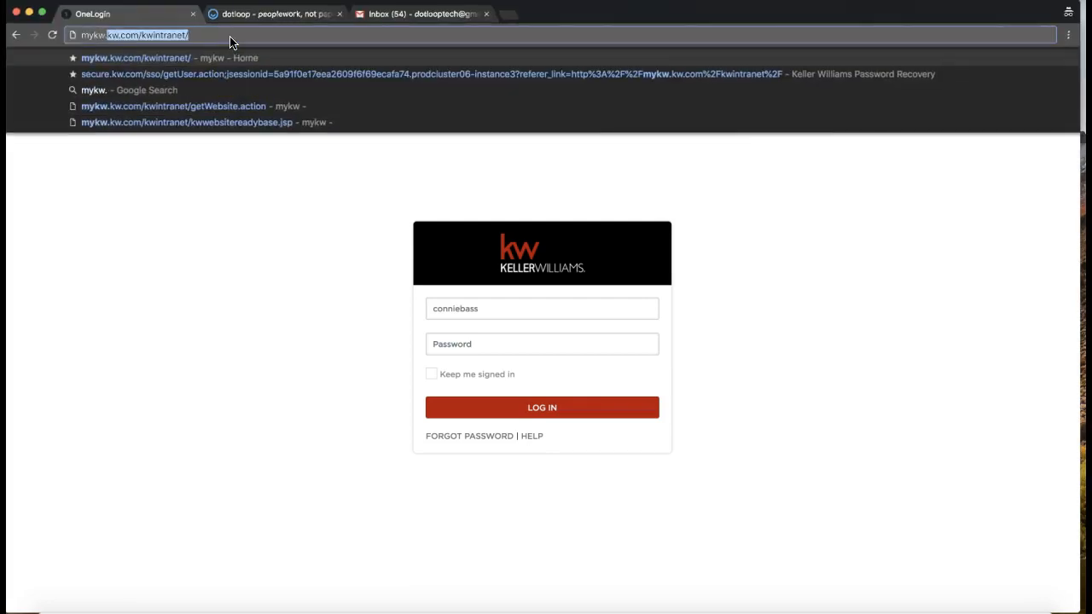
key("BackSpace")
key("BackSpace")
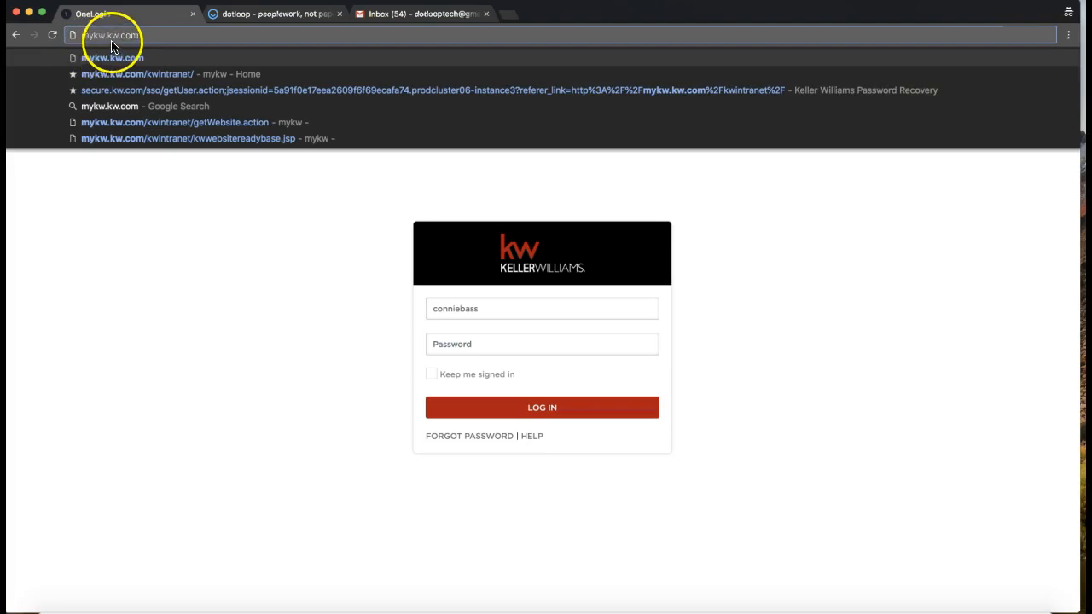
left_click(174, 206)
left_click(453, 310)
left_click(354, 242)
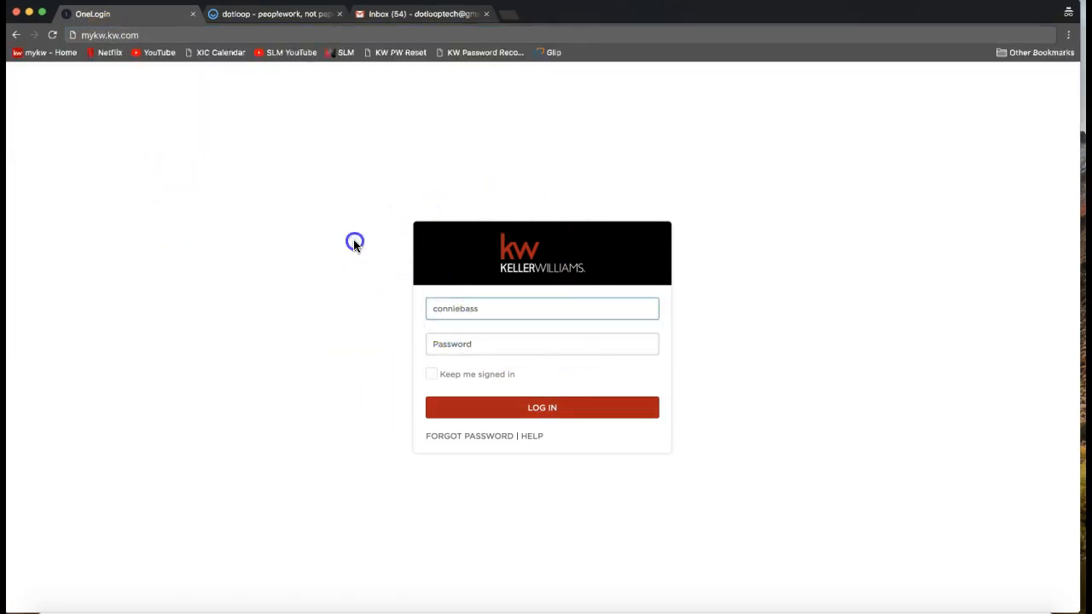
Try to log in to the Keller Williams account with the account password.
left_click(442, 309)
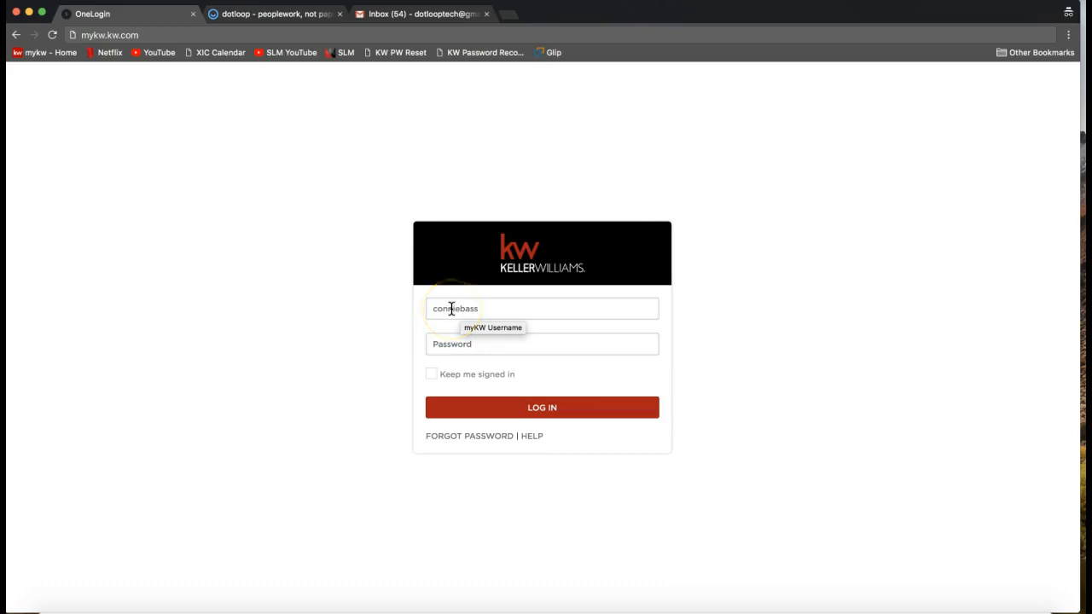
left_click(451, 346)
left_click(378, 342)
left_click(440, 341)
type("•")
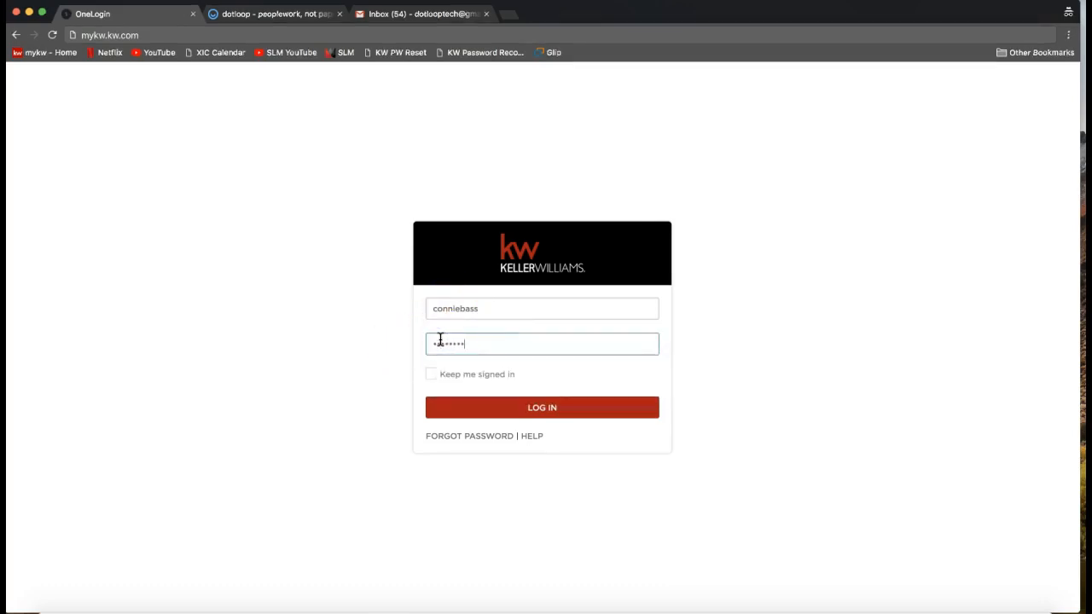
left_click(450, 351)
left_click(458, 355)
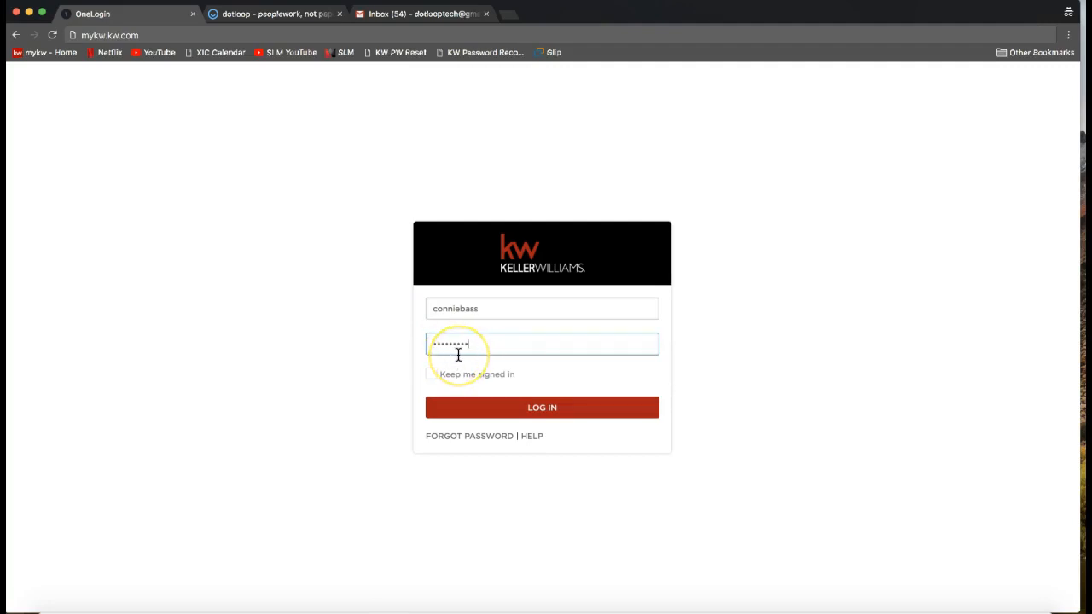
left_click(453, 352)
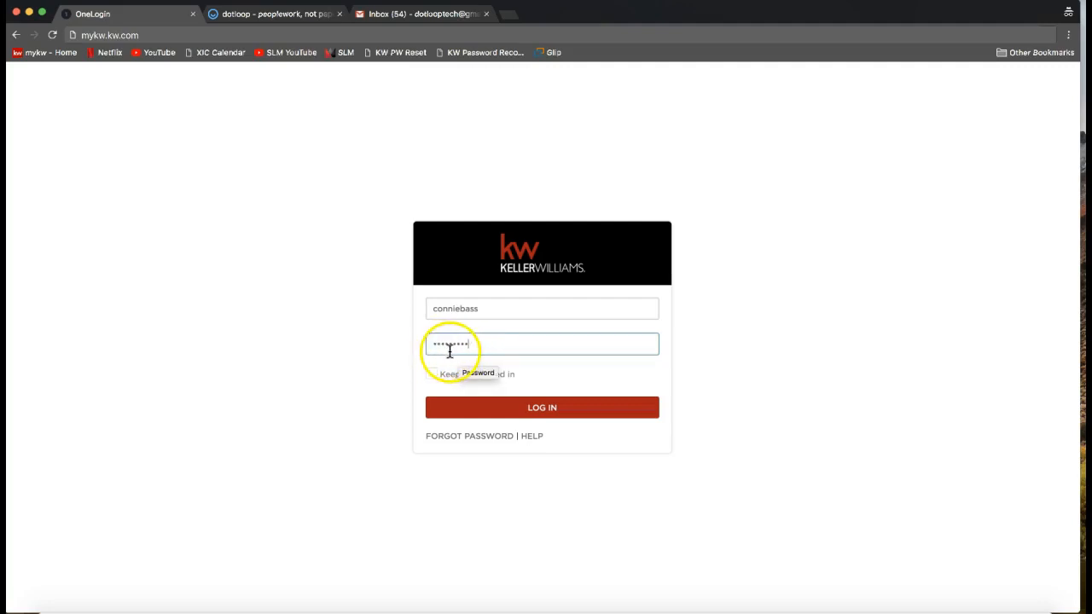
left_click(461, 409)
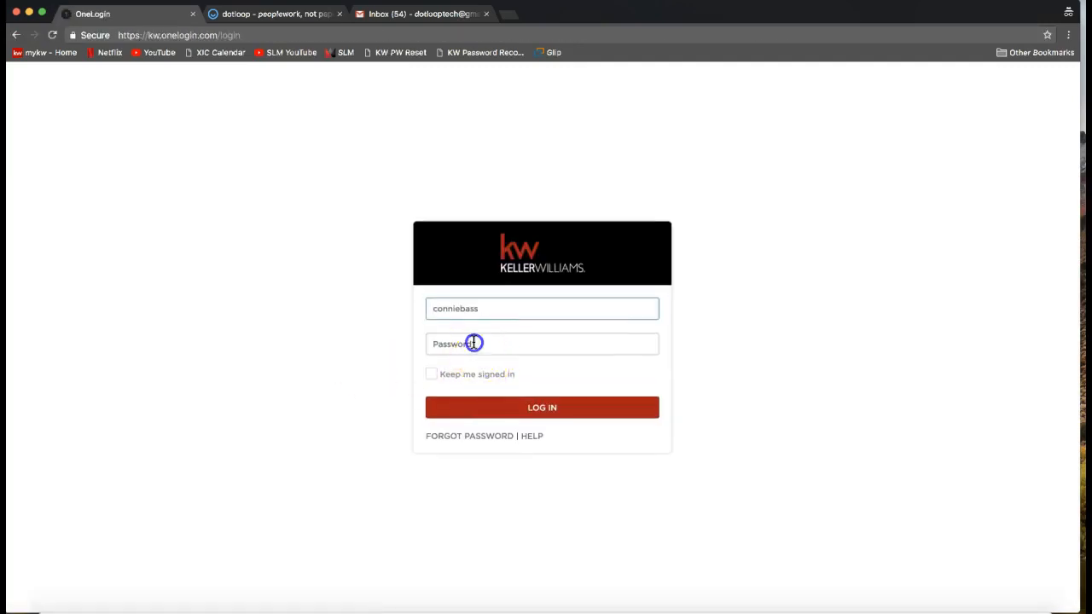
Enter the account password again and log in to the OneLogin portal.
left_click(473, 343)
type("******")
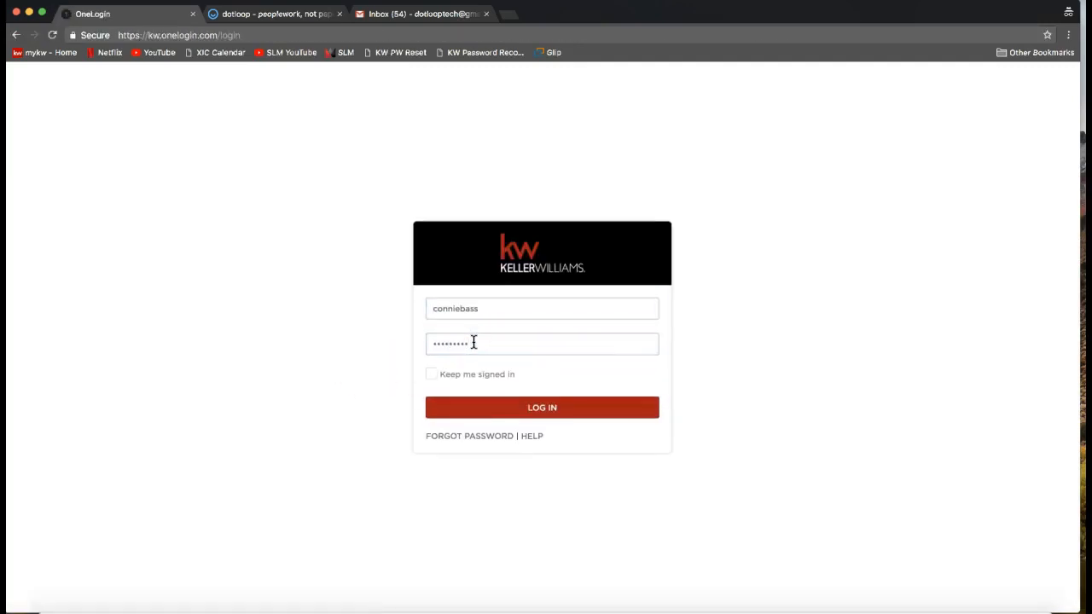
key("Return")
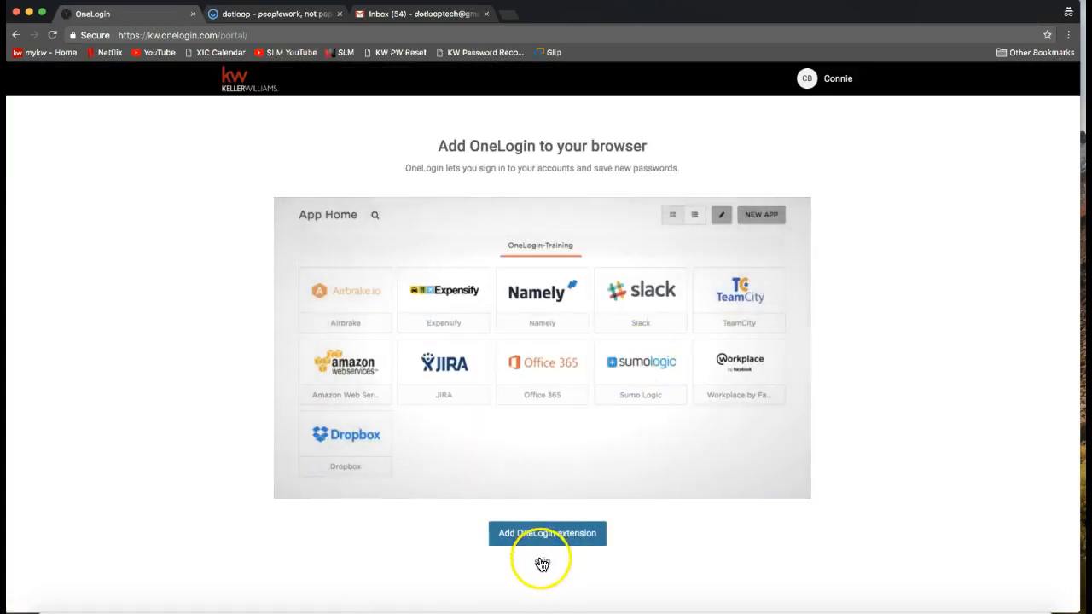
Launch the mykw intranet from the portal and close the OneLogin page.
left_click(542, 564)
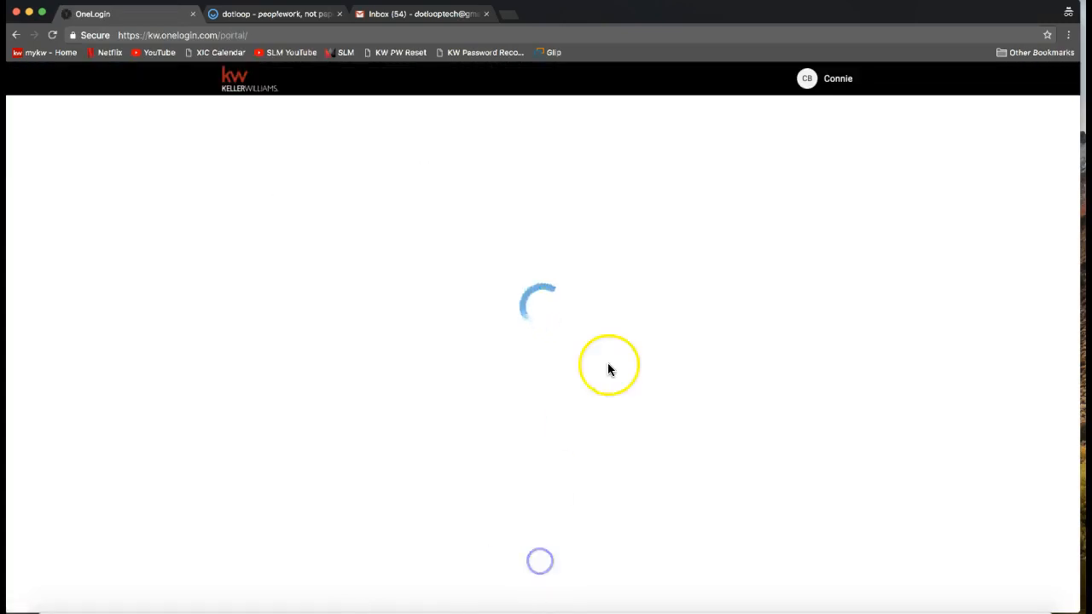
left_click(775, 251)
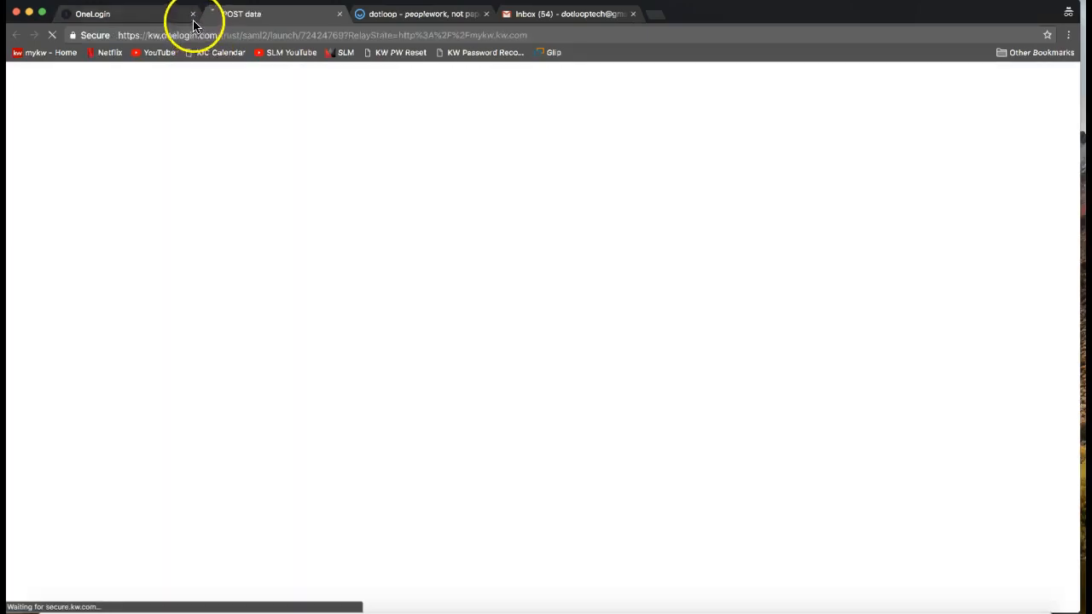
left_click(192, 14)
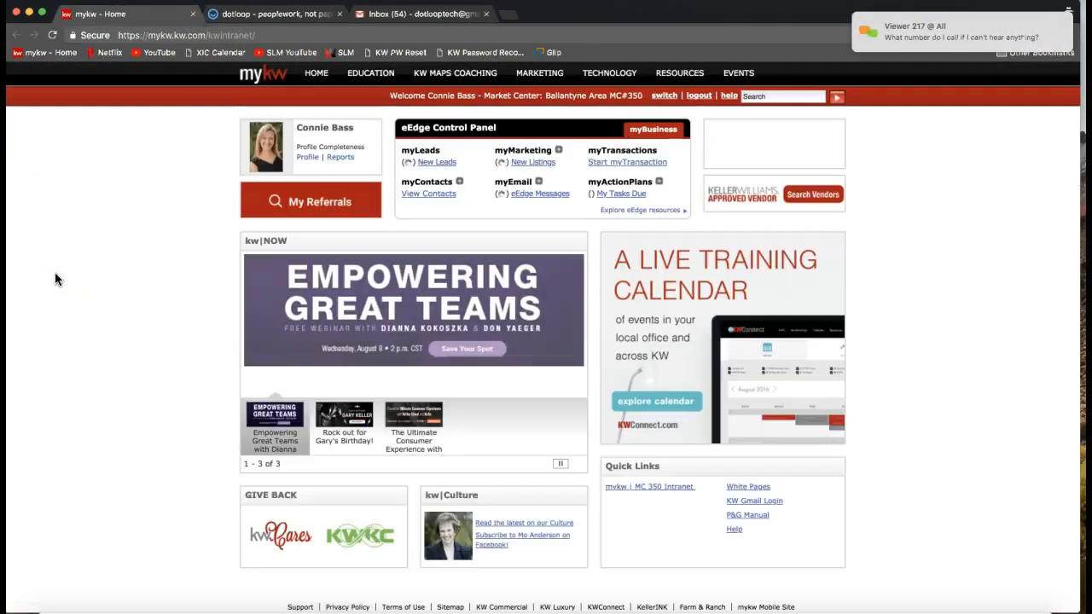
Open the chat from the viewer's notification and resend the earlier message with the dial-in phone number to Everyone.
left_click(915, 34)
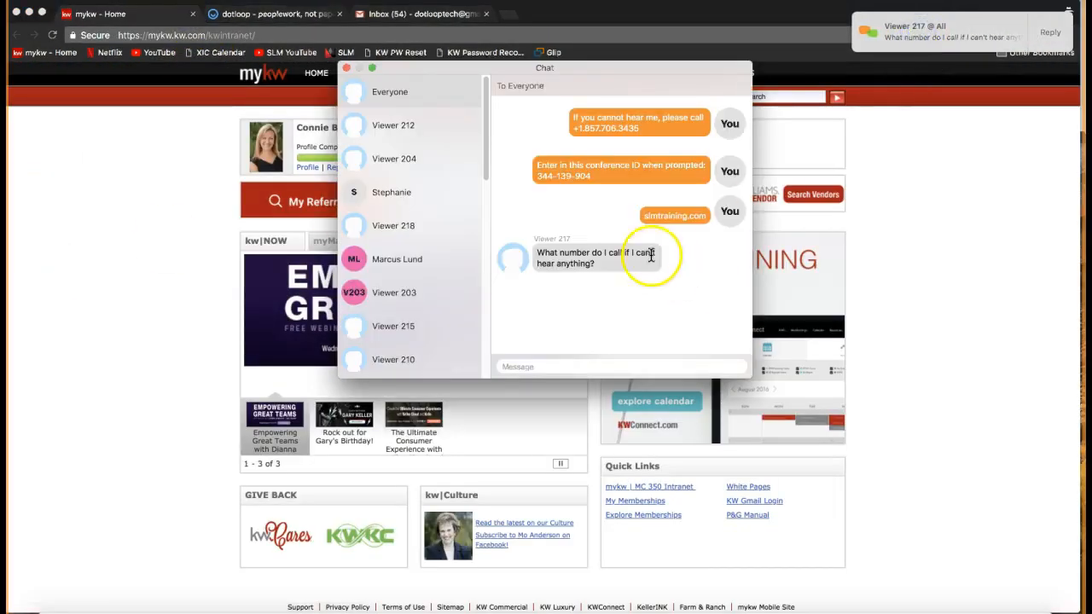
left_click_drag(660, 136, 571, 118)
key("super+c")
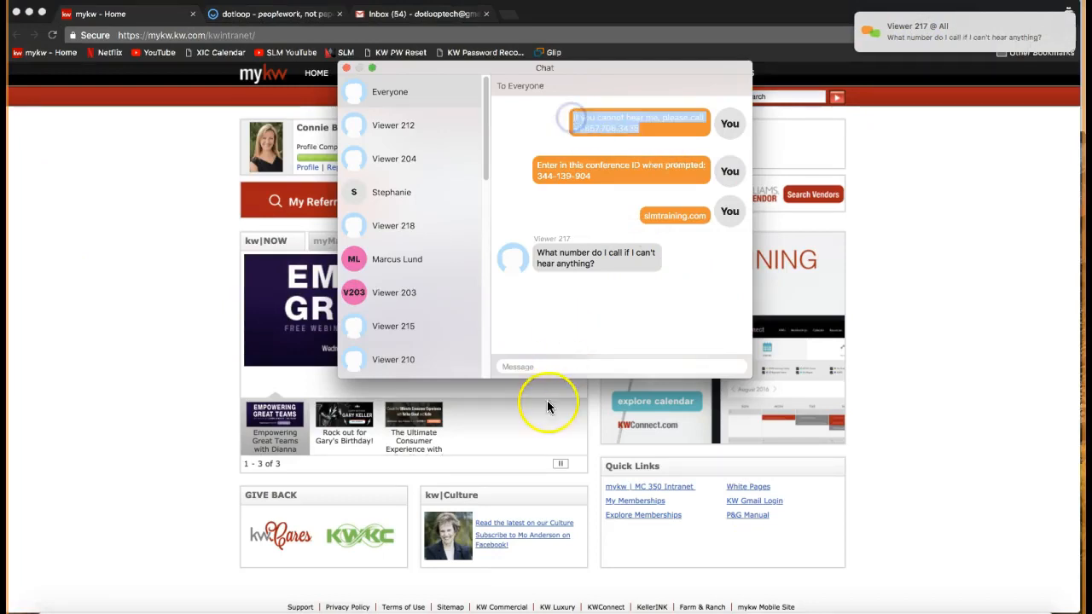
left_click(527, 367)
key("super+v")
key("Return")
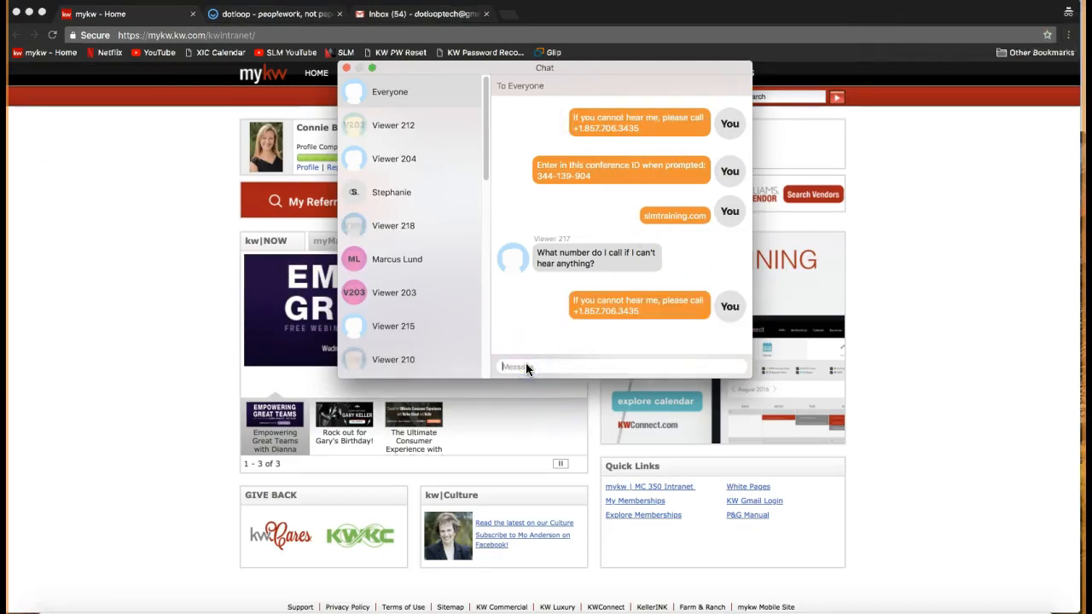
Resend the earlier message with the conference ID to Everyone and close the chat.
left_click_drag(602, 176, 537, 164)
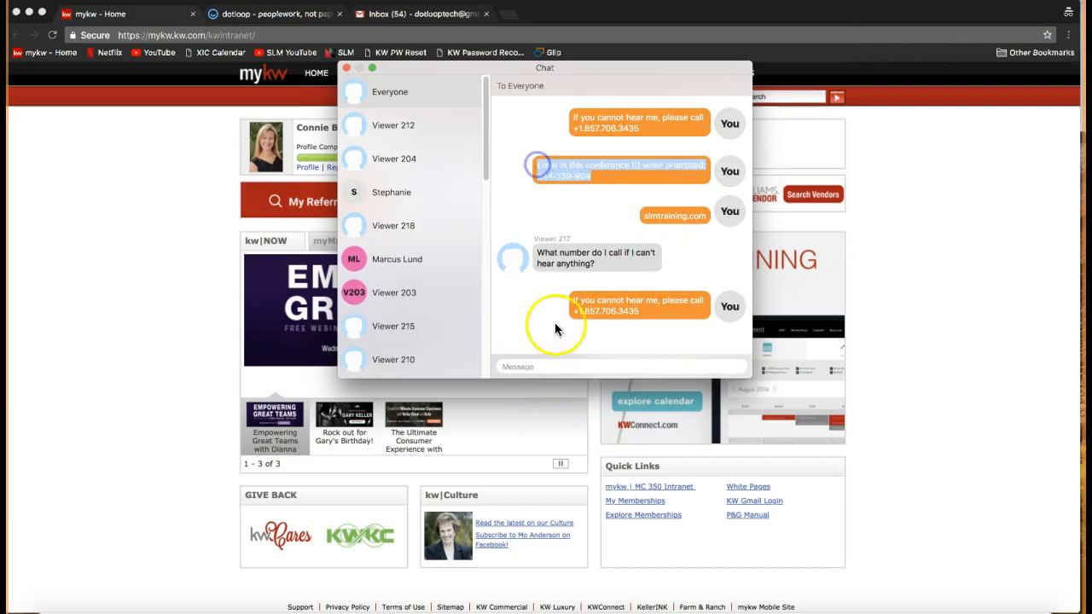
left_click(555, 367)
type("Enter in this conference ID when prompted: 344-139-904")
key("Return")
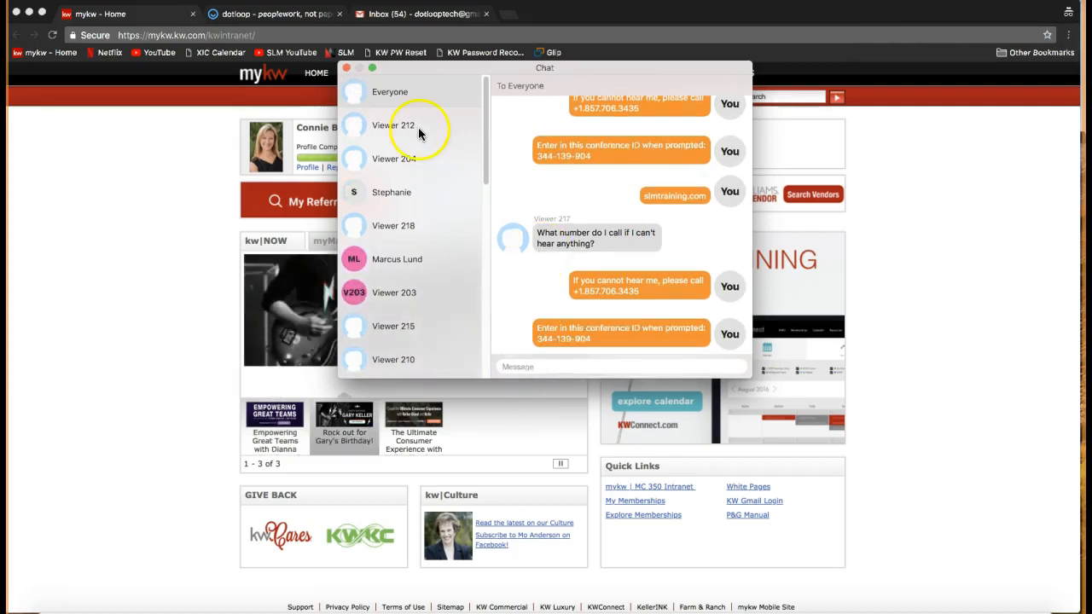
left_click(346, 67)
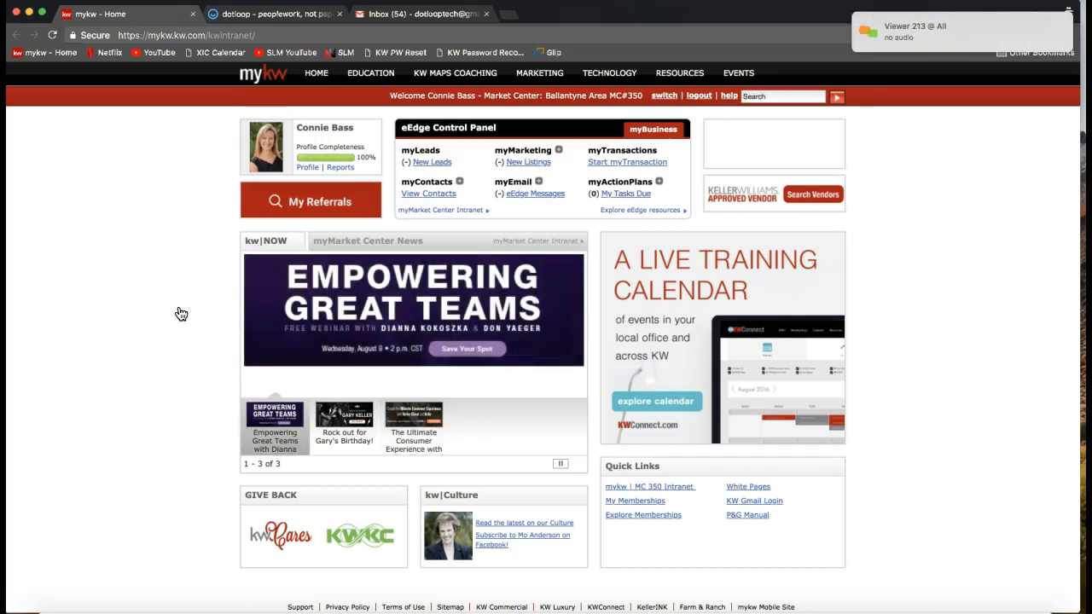
Reopen the chat from the new notification and send "Can some of you hear me okay?" to Everyone.
left_click(905, 31)
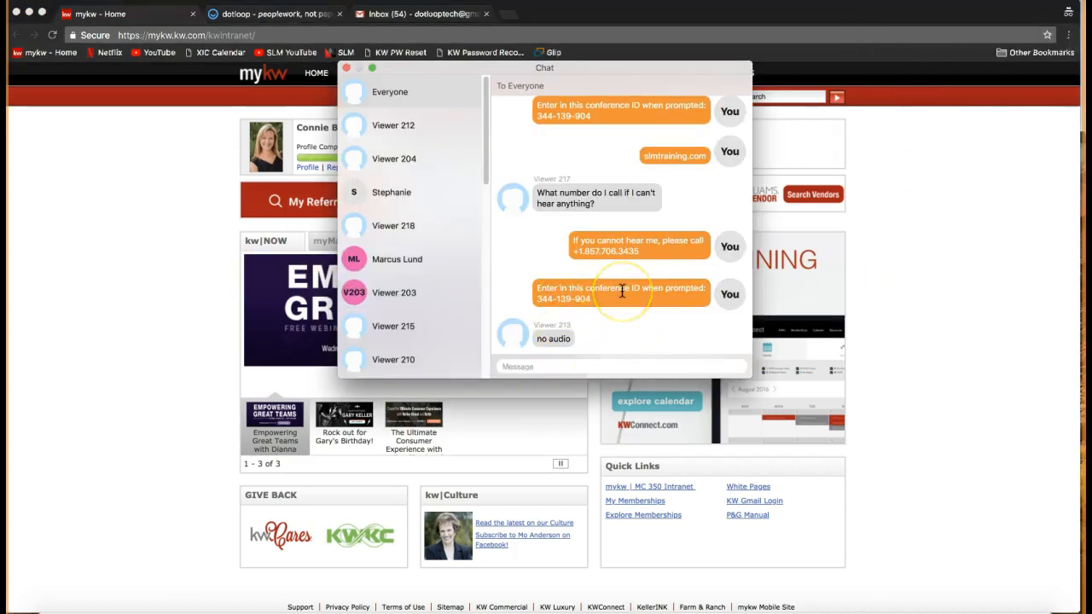
left_click(568, 368)
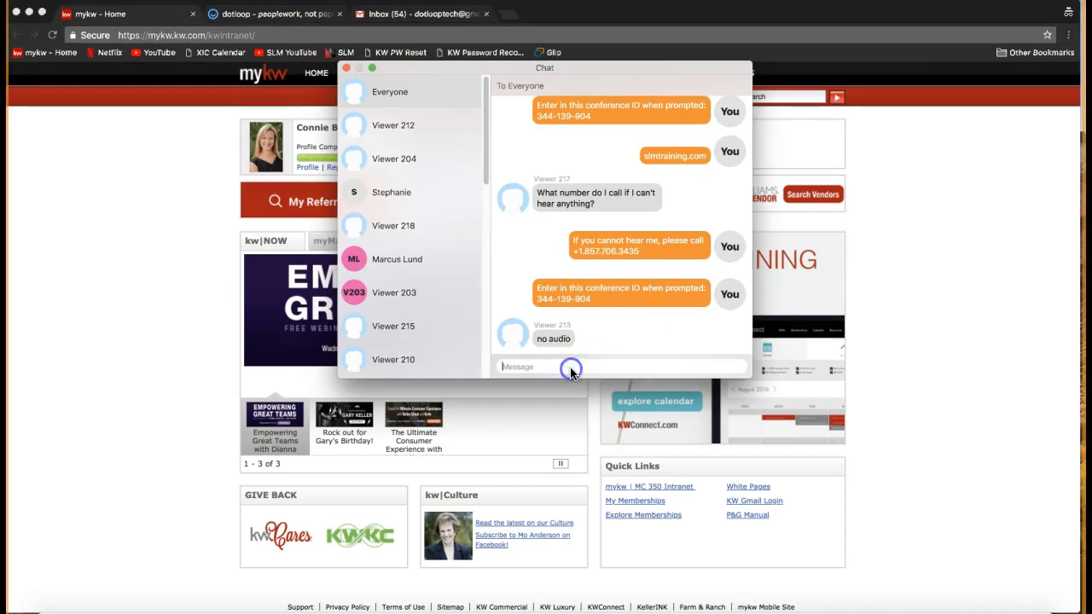
type("Can")
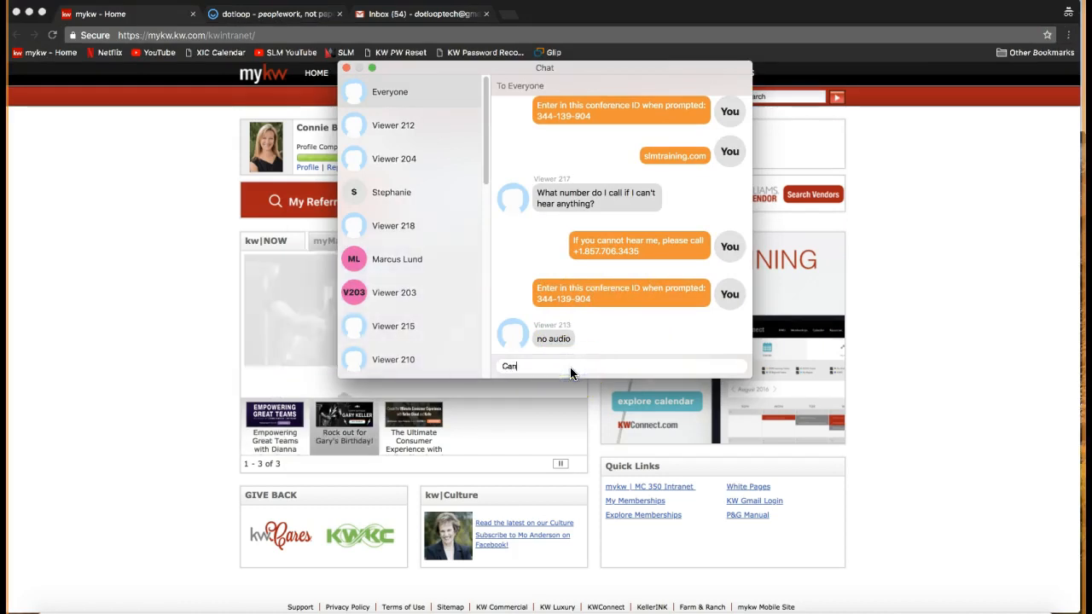
type(" some of you hear me okay?")
key("Return")
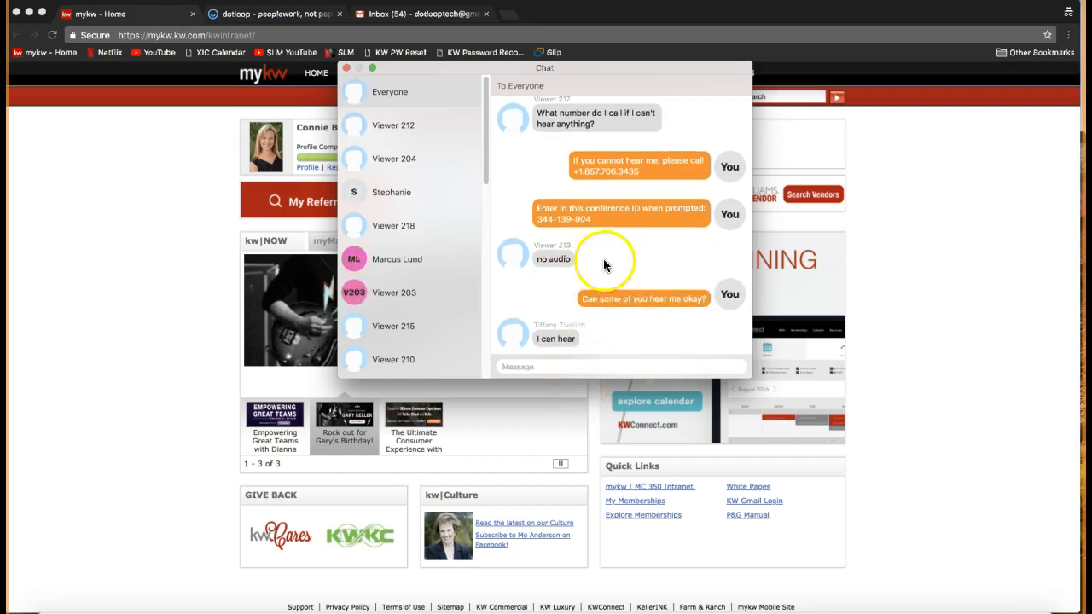
Review the viewers' audio replies and the dial-in instructions in the chat history.
scroll(603, 261, "up", 2)
scroll(627, 248, "down", 1)
scroll(630, 255, "down", 2)
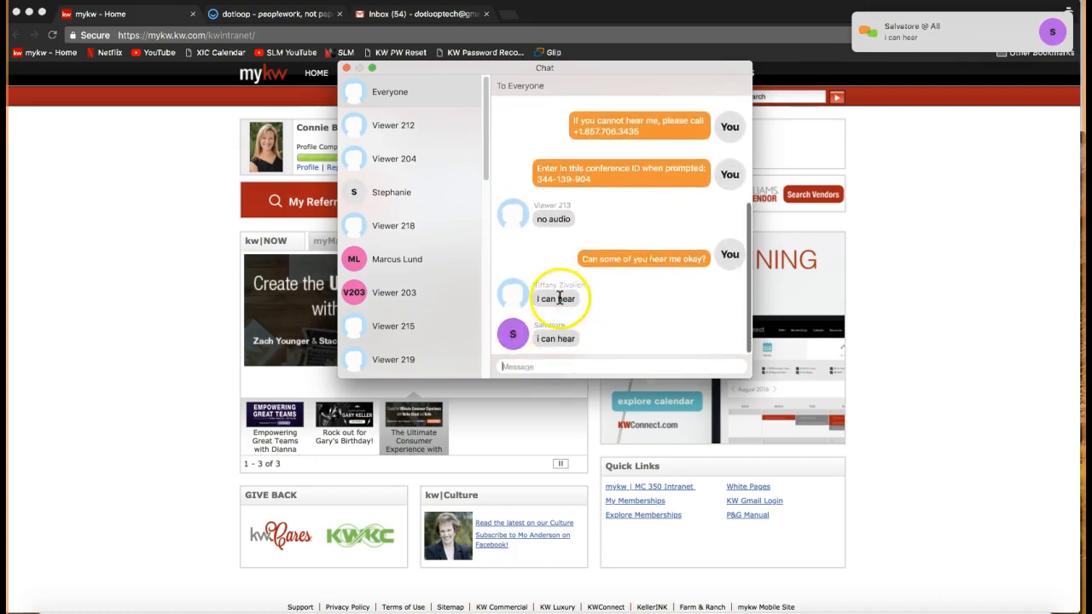
scroll(559, 298, "up", 4)
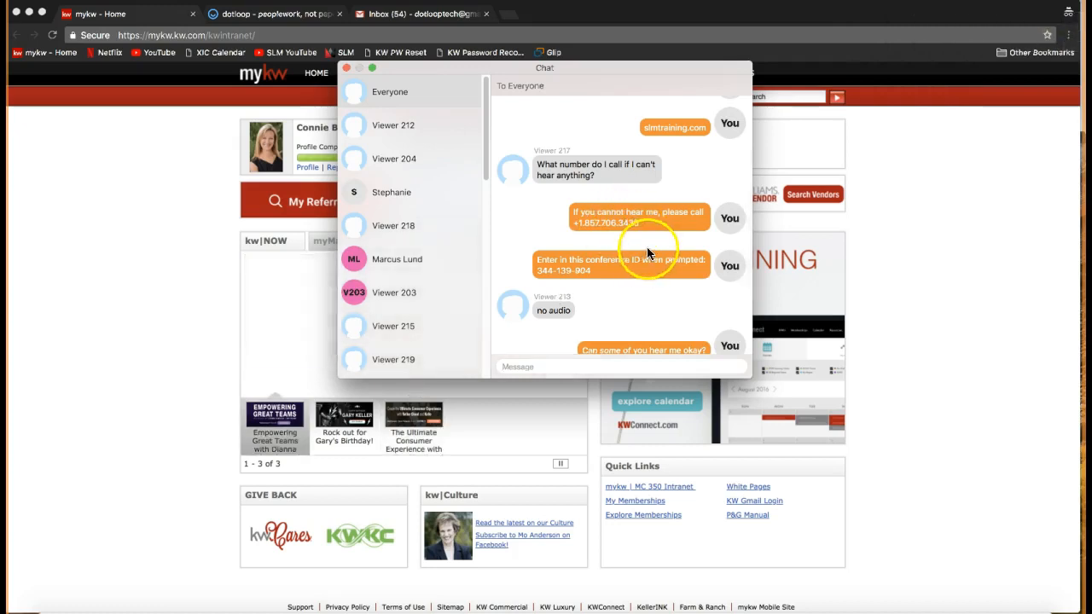
left_click_drag(648, 225, 589, 238)
left_click(611, 230)
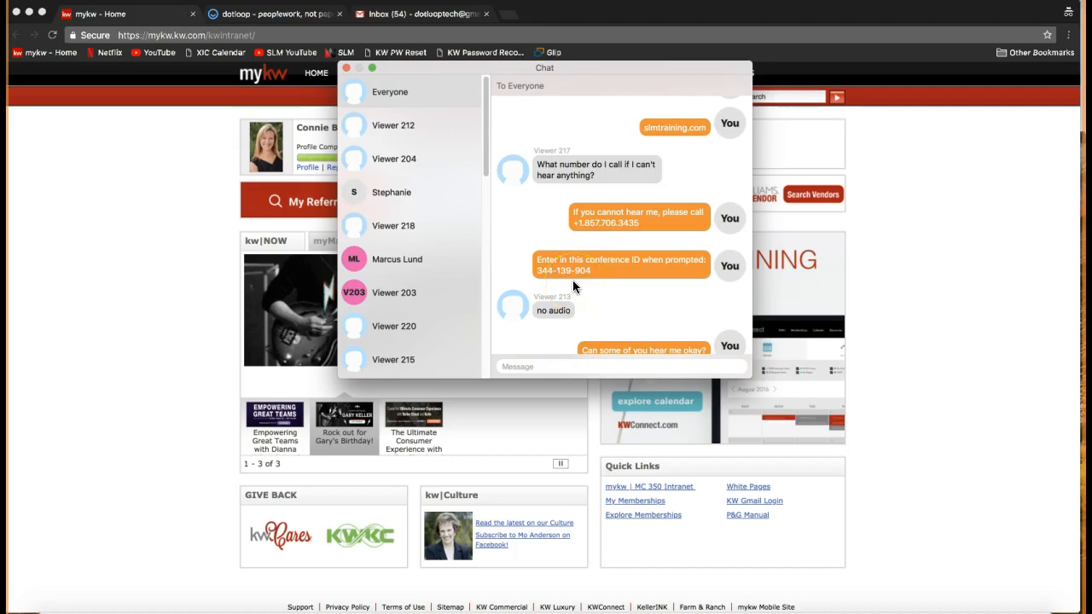
scroll(635, 282, "down", 1)
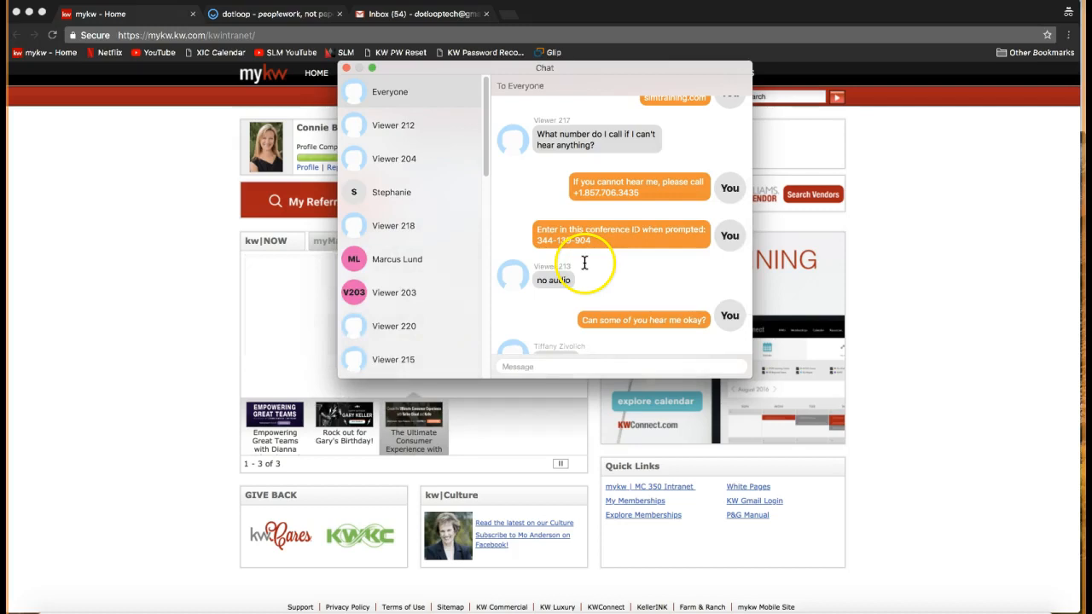
Show the join.me meeting controls to point out Chat, and minimize them to return to the mykw home page.
left_click(731, 610)
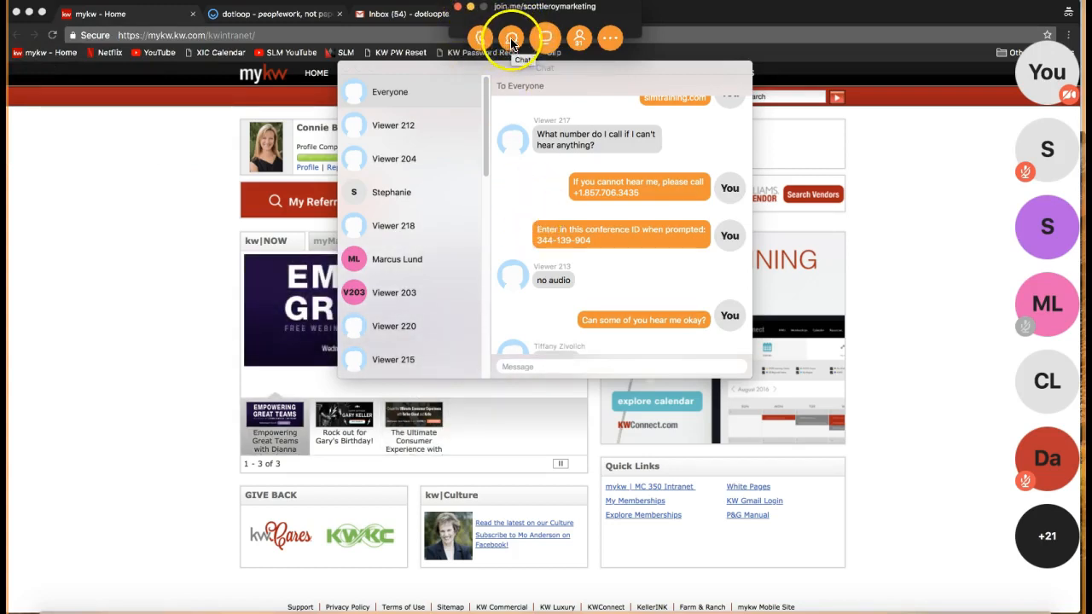
left_click(471, 7)
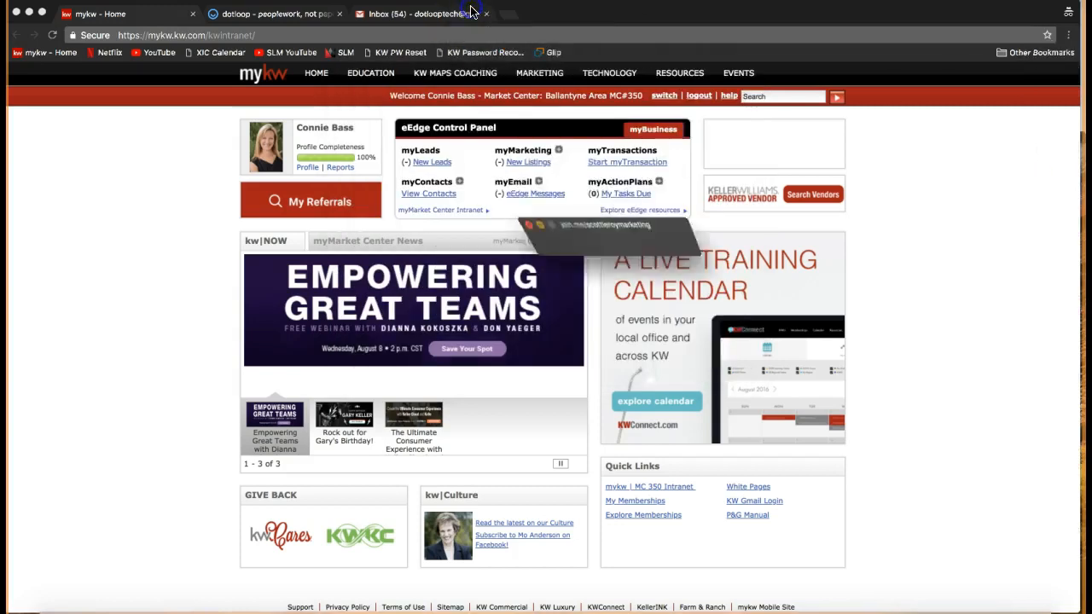
left_click(194, 224)
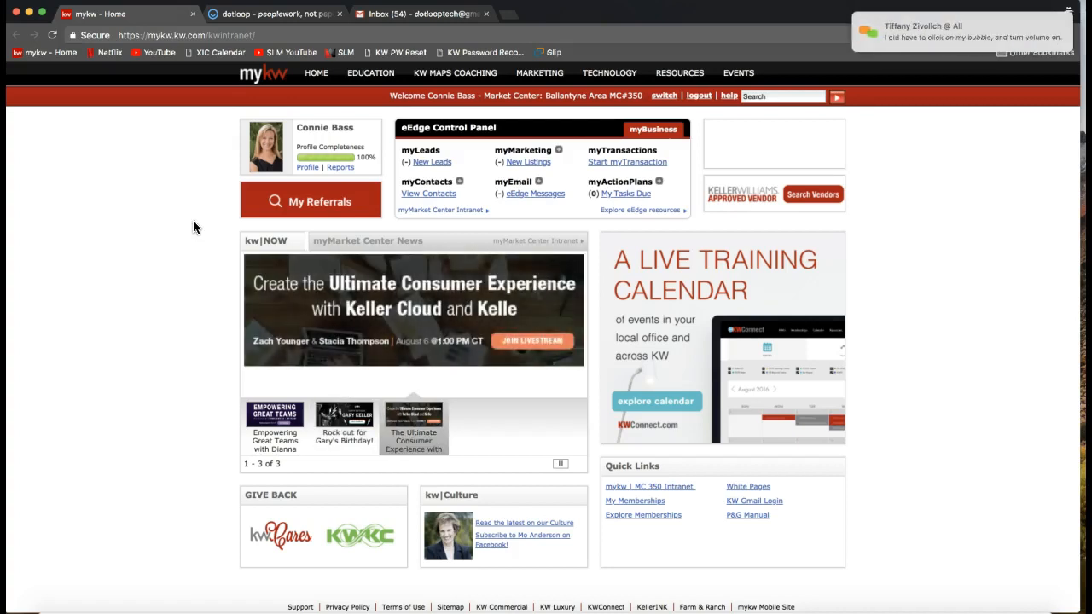
Open the newest chat notification, read the viewer's tip about turning the volume on, and close the chat.
left_click(968, 32)
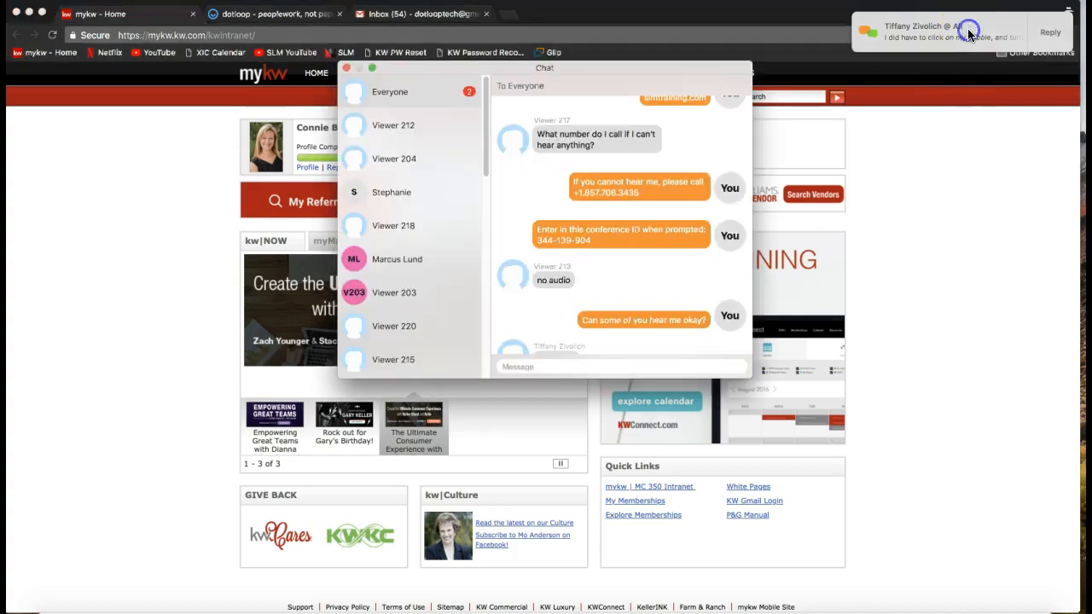
scroll(597, 244, "down", 5)
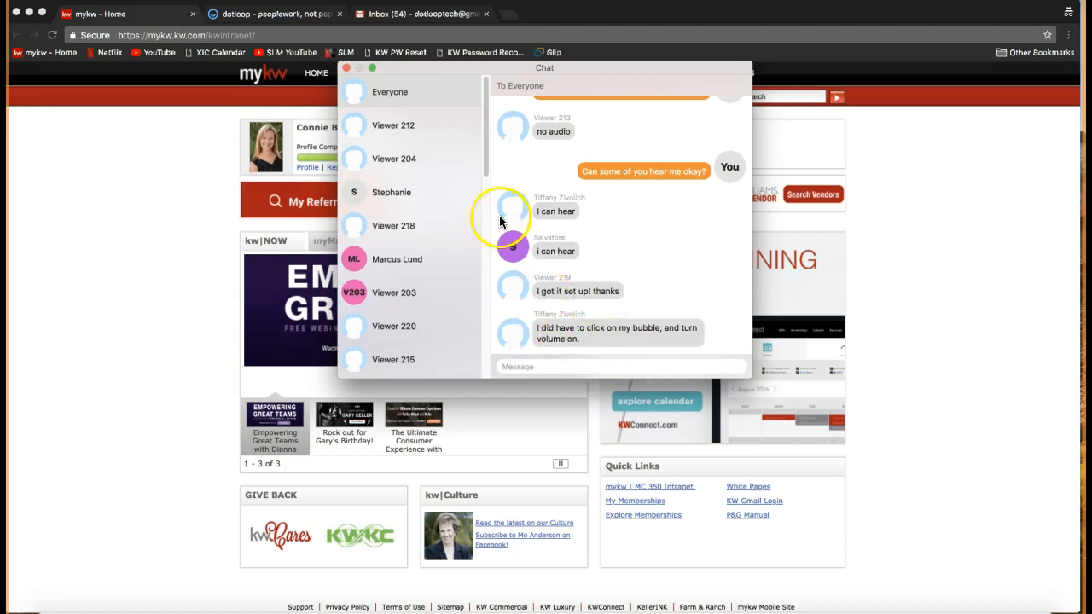
left_click_drag(592, 345, 542, 334)
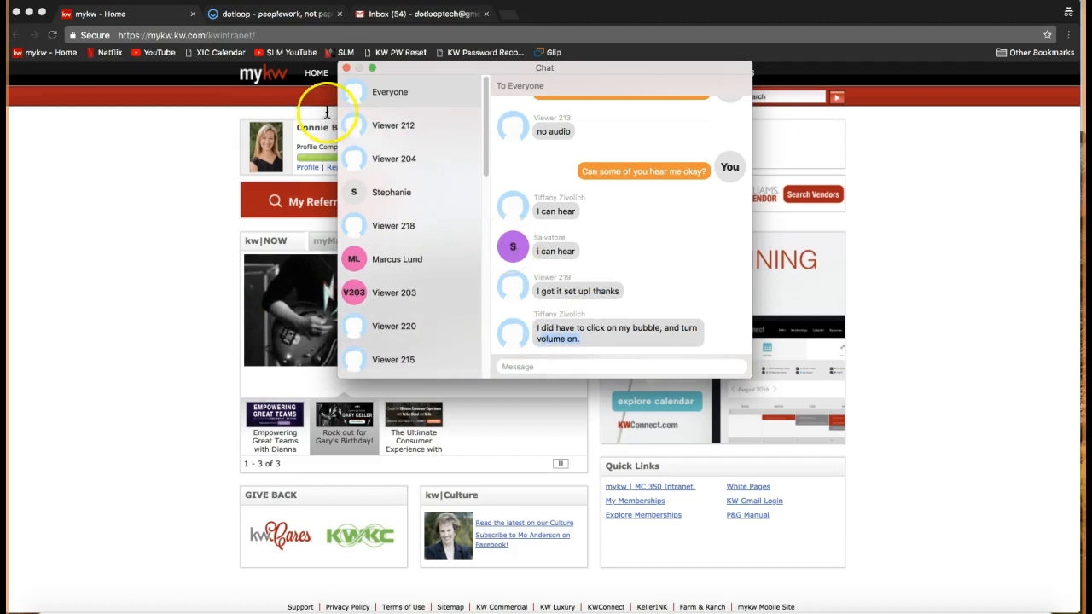
left_click(350, 67)
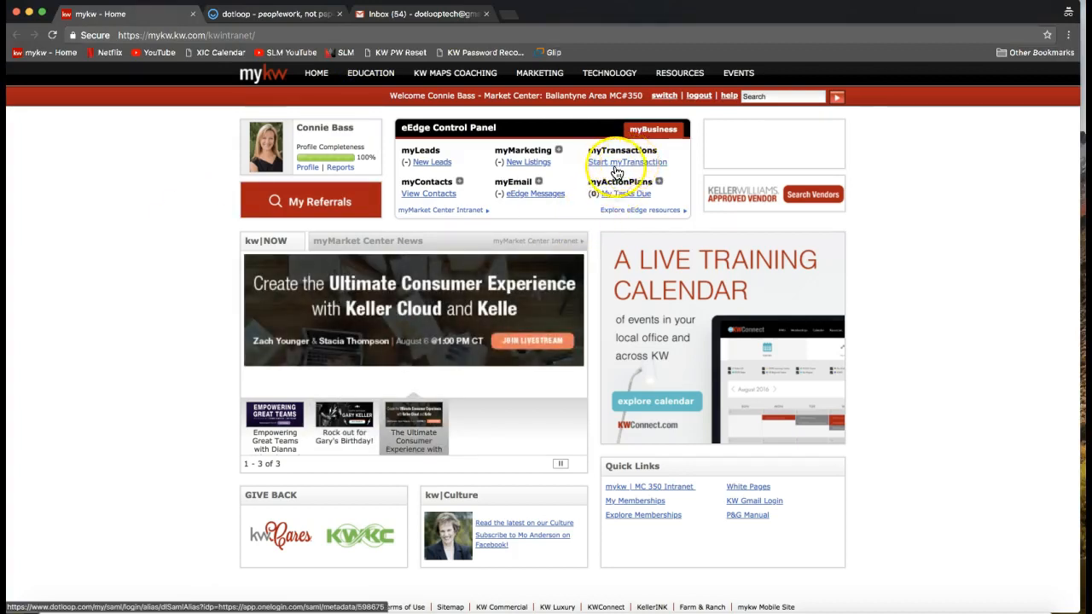
Highlight the myTransactions heading, open the chat from the new notification, and resend the conference ID instructions to Everyone.
left_click_drag(588, 152, 668, 157)
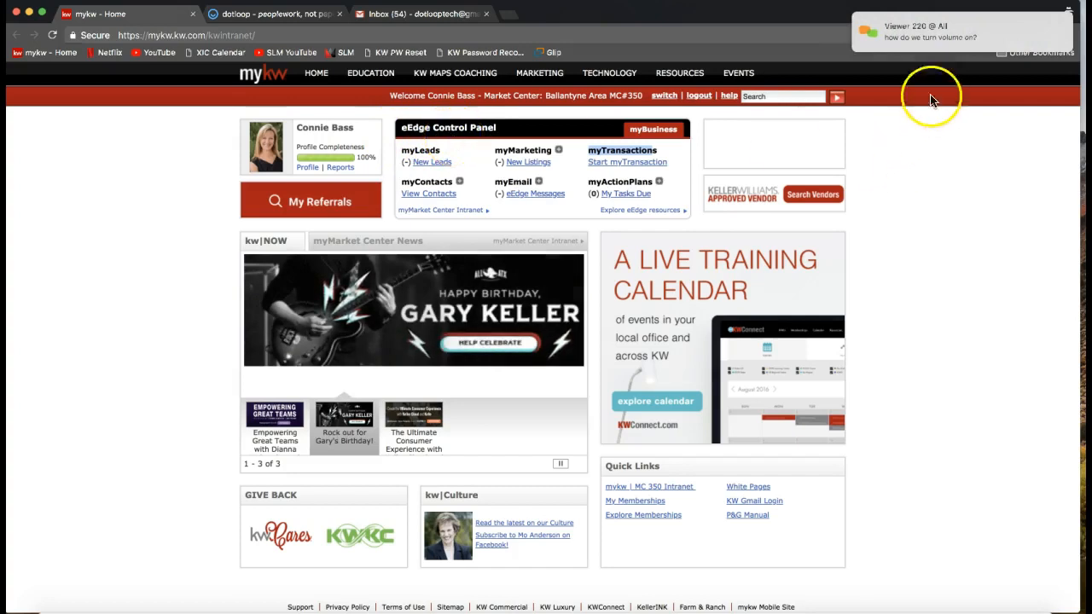
left_click(948, 34)
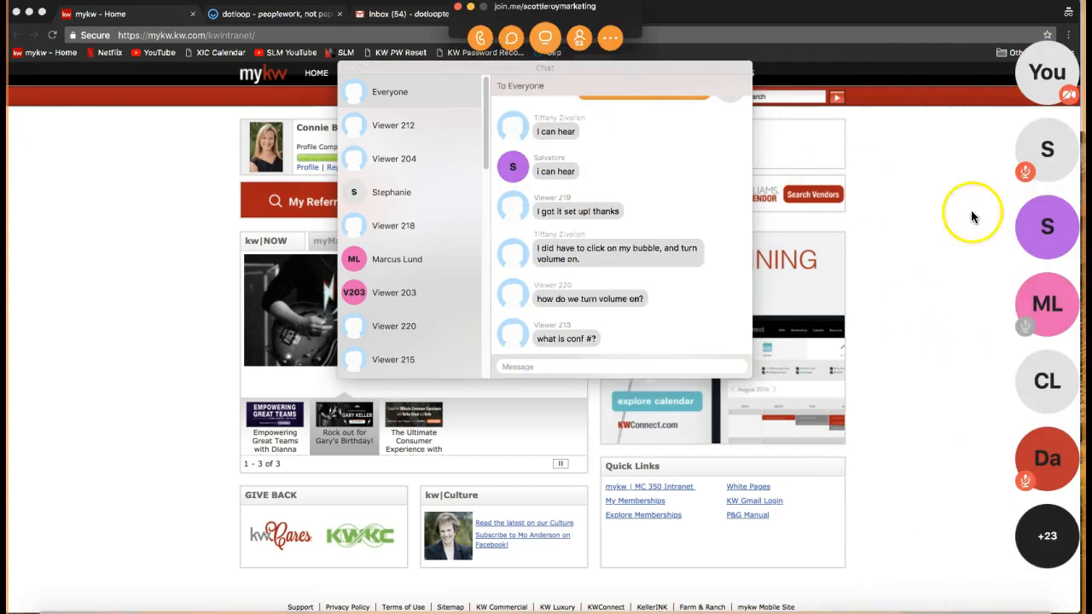
scroll(748, 312, "down", 1)
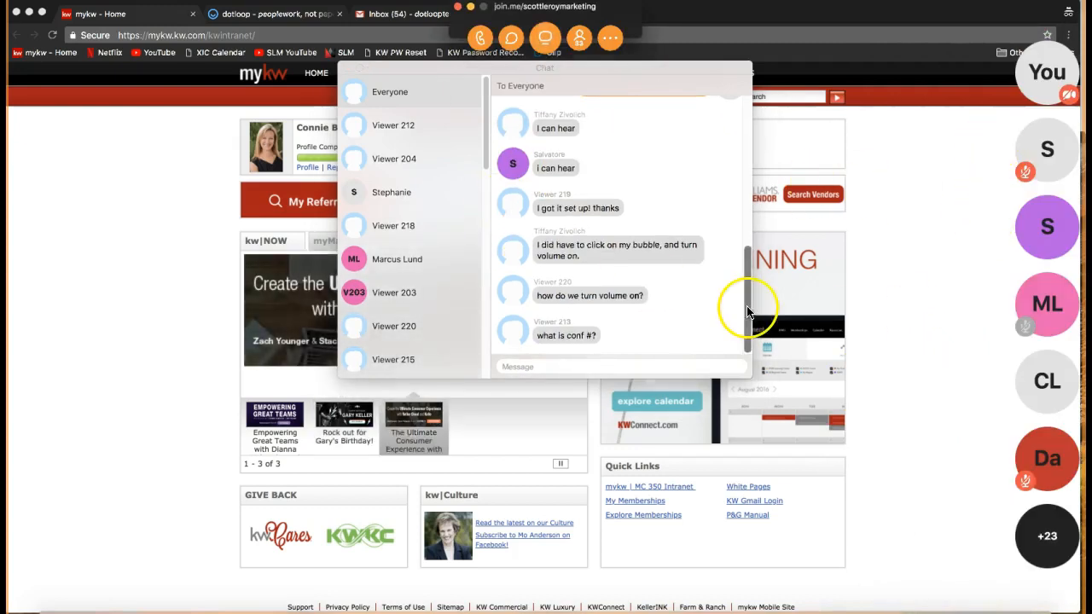
scroll(678, 268, "up", 5)
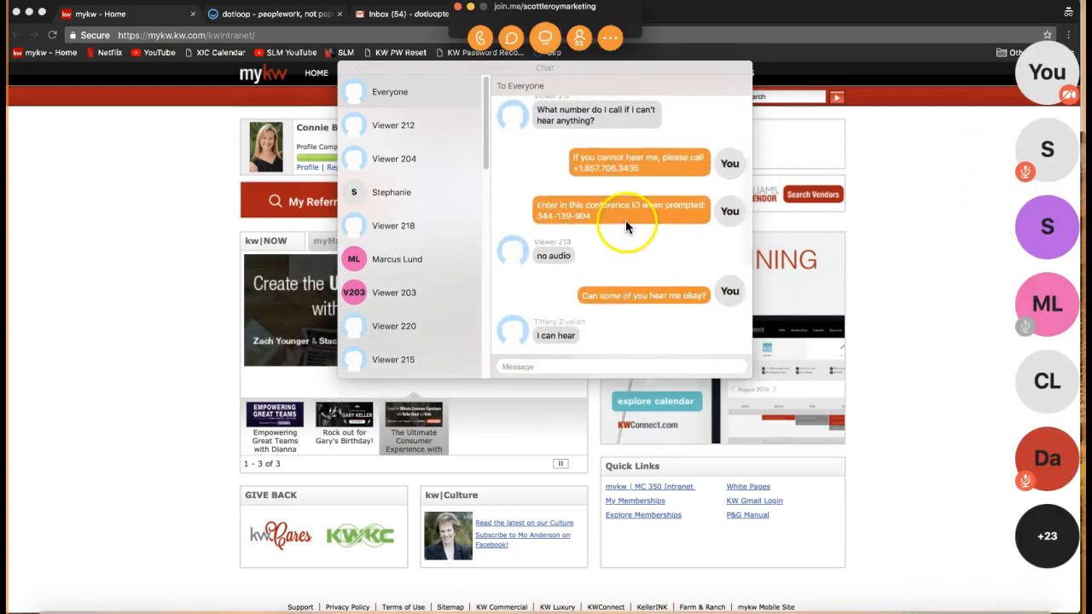
left_click_drag(591, 217, 533, 206)
key("ctrl+c")
left_click(566, 367)
key("ctrl+v")
key("Return")
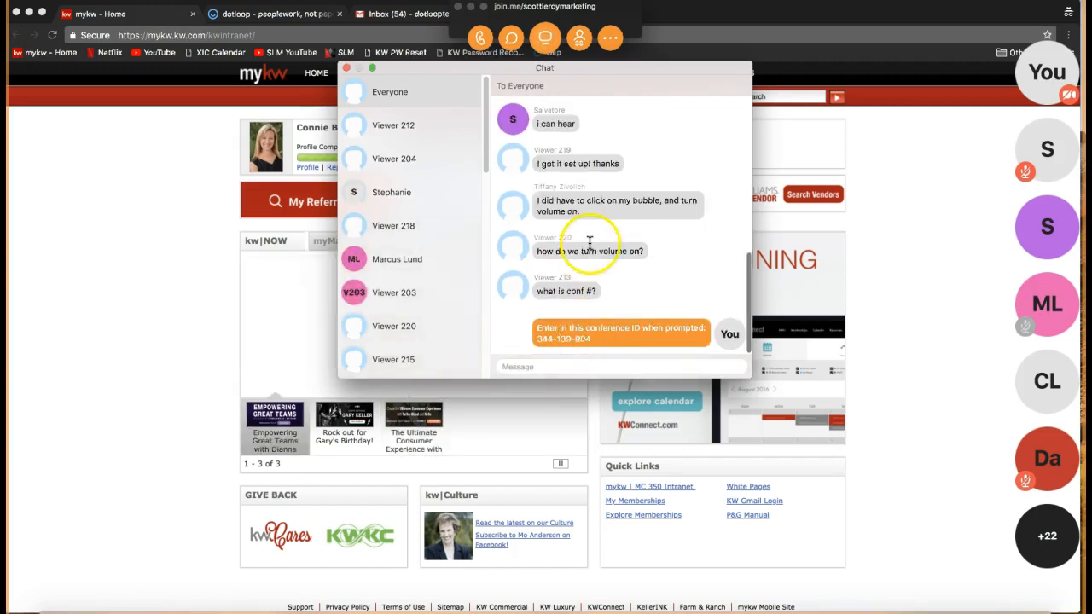
Review the viewers' chat messages about turning the volume on, and close the chat.
scroll(589, 252, "up", 3)
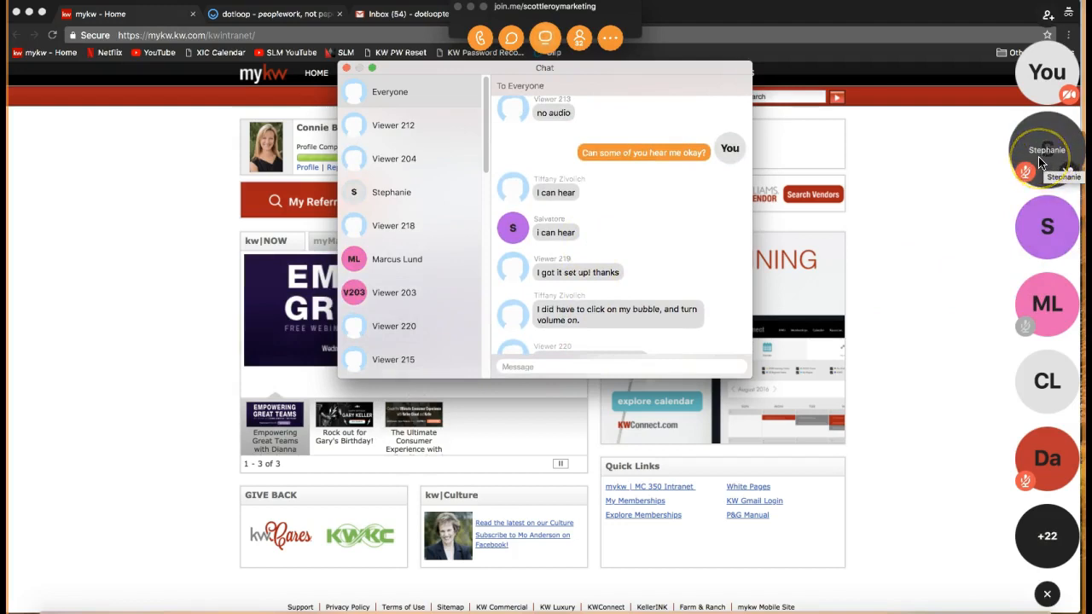
left_click(665, 261)
scroll(623, 264, "down", 2)
scroll(623, 264, "down", 3)
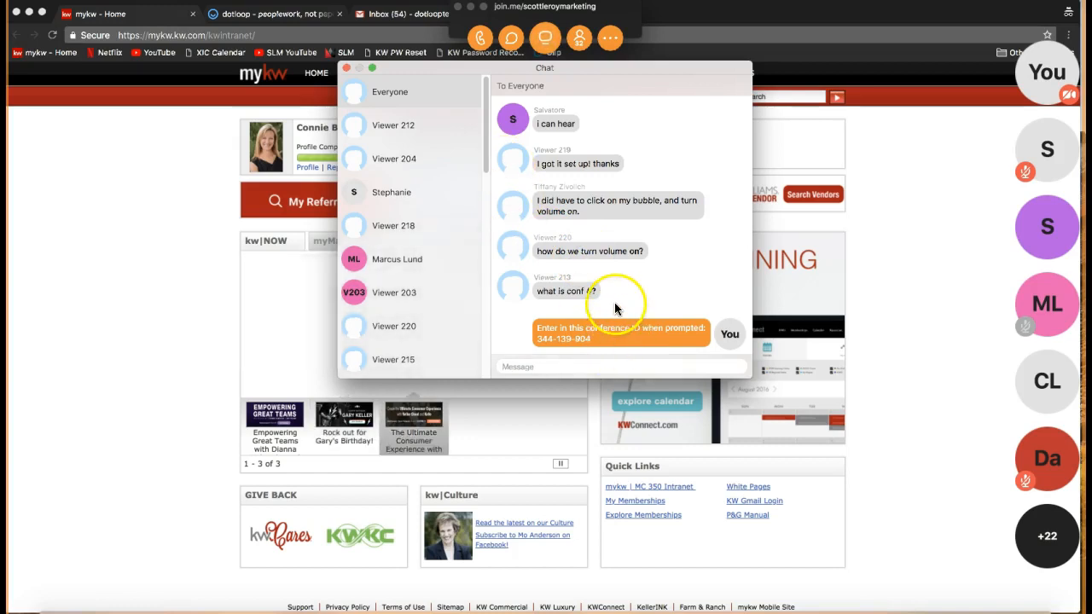
left_click(347, 68)
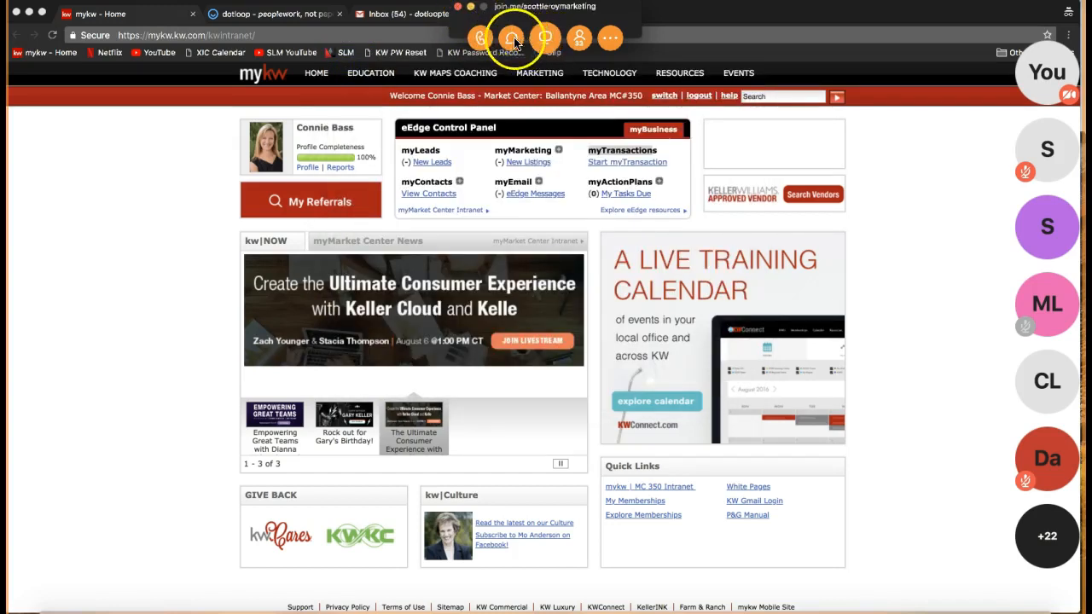
Reopen the chat, resend the earlier dial-in phone number message to Everyone, and put away the chat and meeting controls.
left_click(512, 39)
scroll(589, 256, "up", 3)
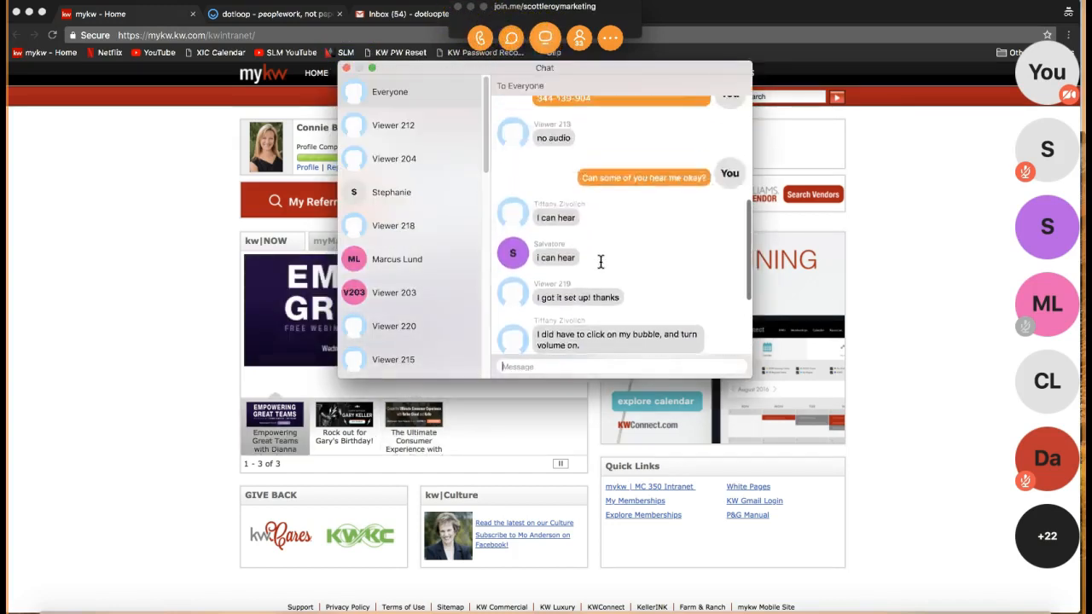
scroll(601, 262, "up", 2)
left_click_drag(641, 117, 572, 106)
key("super+c")
scroll(566, 274, "down", 10)
left_click(520, 365)
key("super+v")
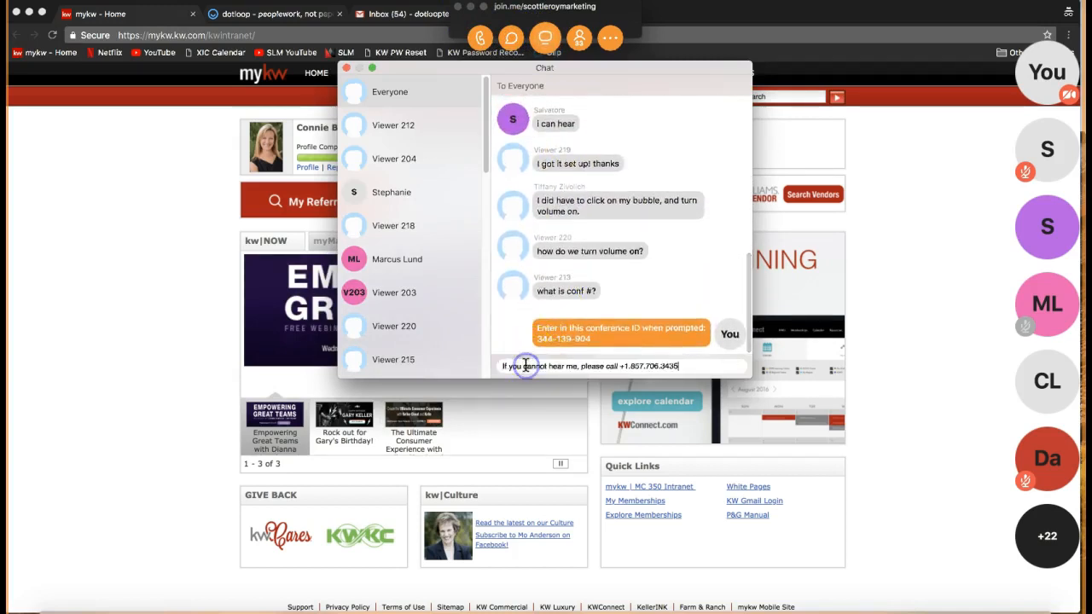
key("Return")
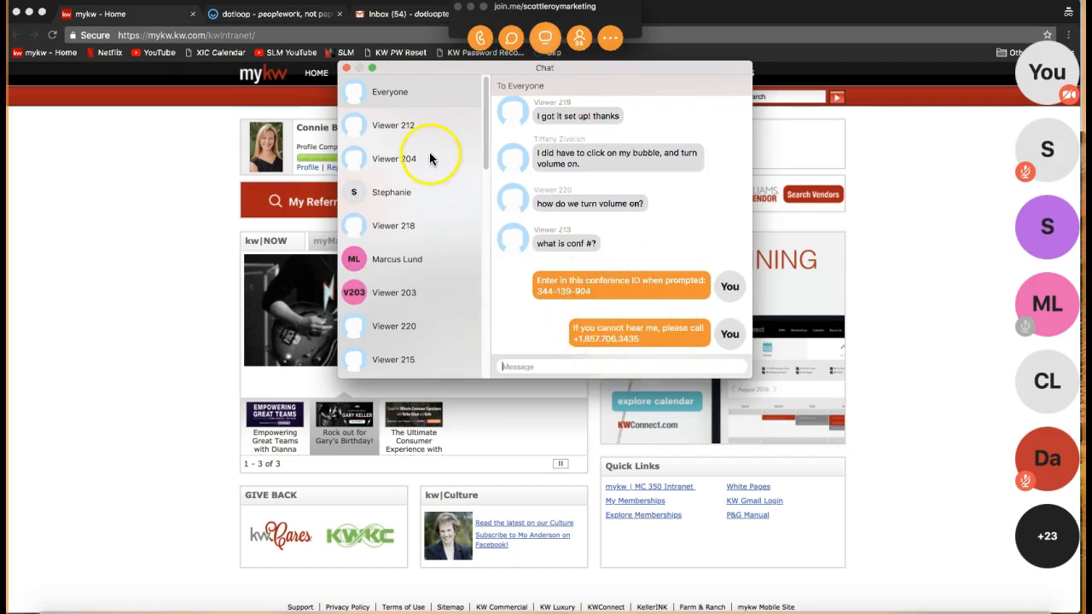
left_click(346, 69)
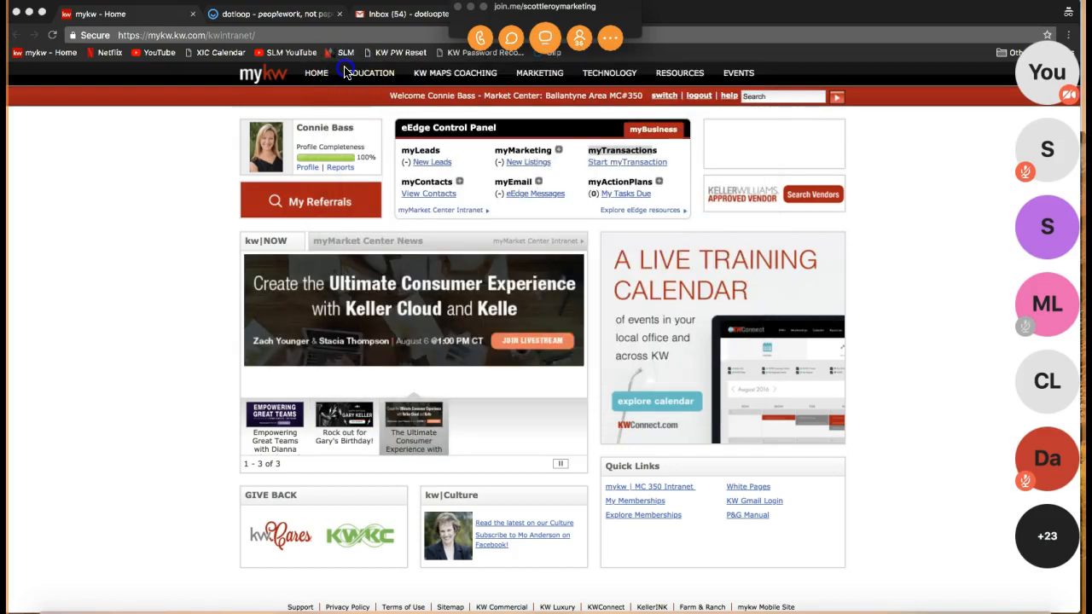
left_click(471, 8)
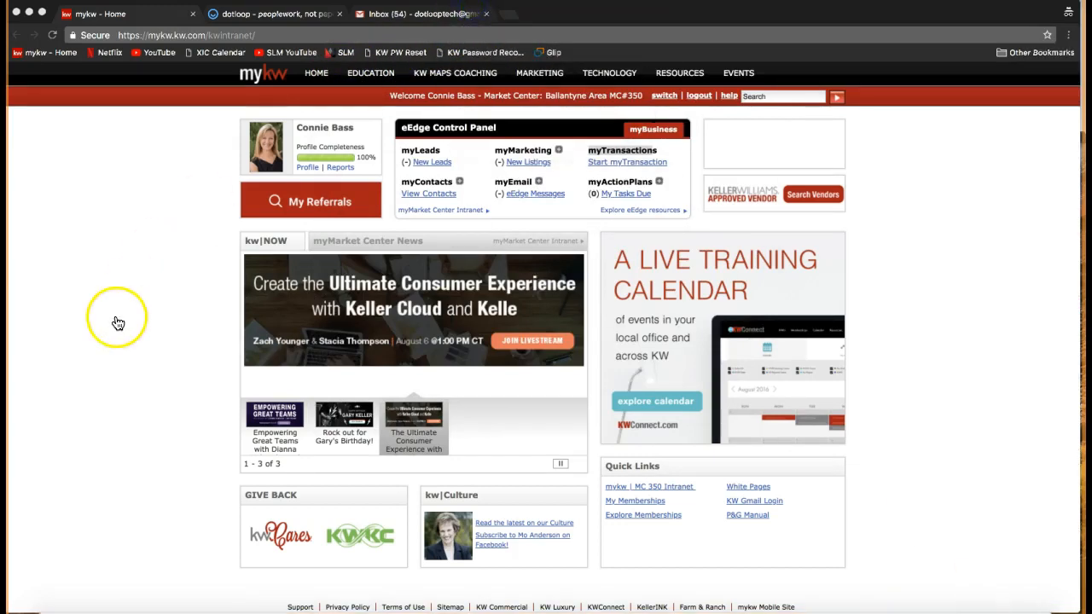
Highlight the myTransactions heading and its Start myTransaction link in the eEdge Control Panel.
left_click(627, 150)
left_click_drag(589, 150, 662, 151)
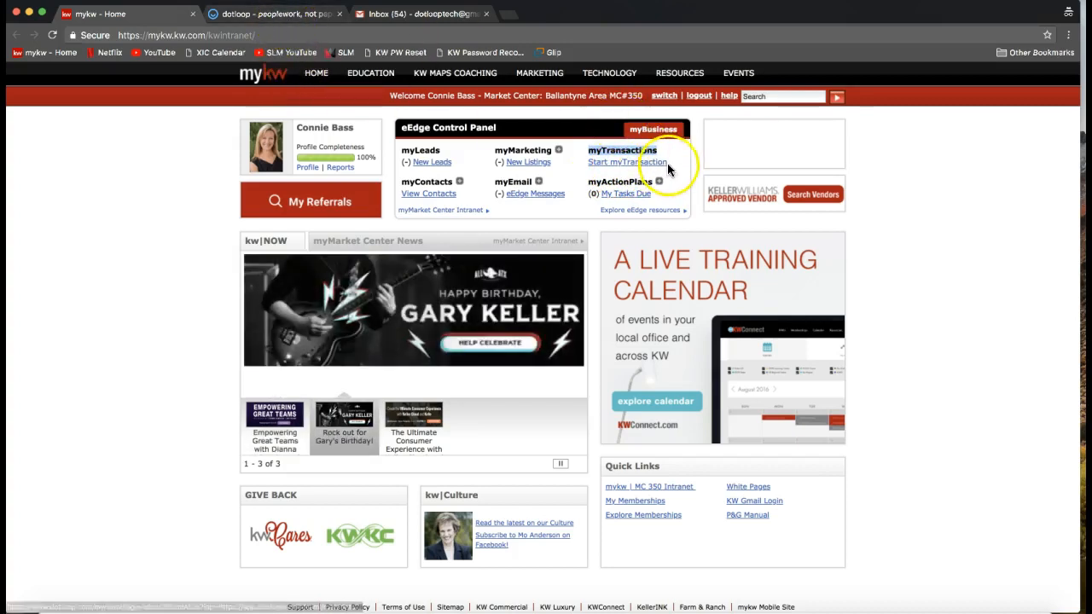
left_click_drag(669, 163, 588, 163)
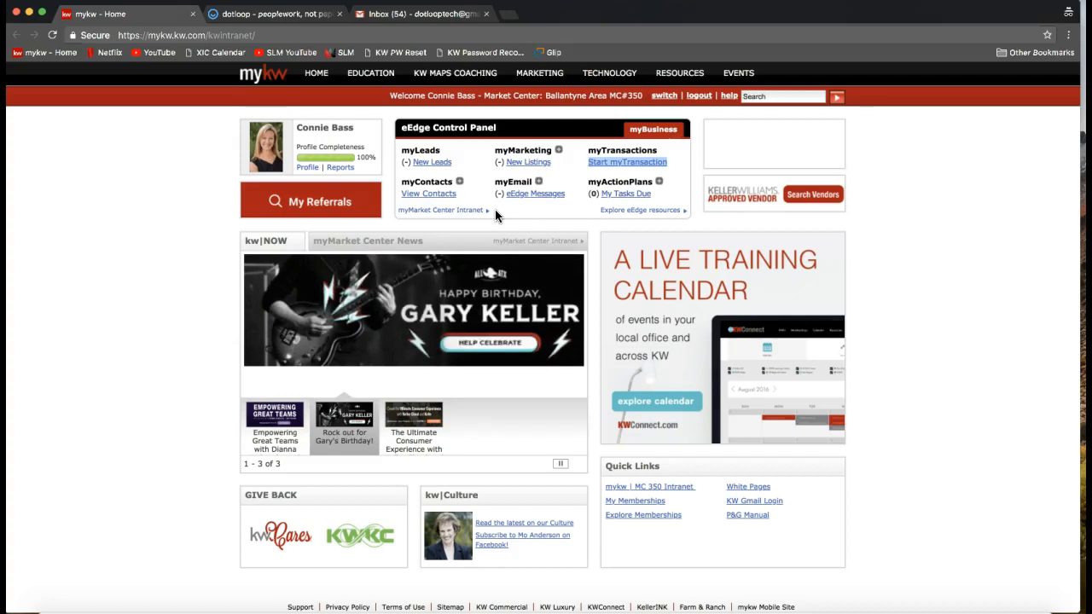
Switch to the already open dotloop site to show its Loops page.
left_click(273, 15)
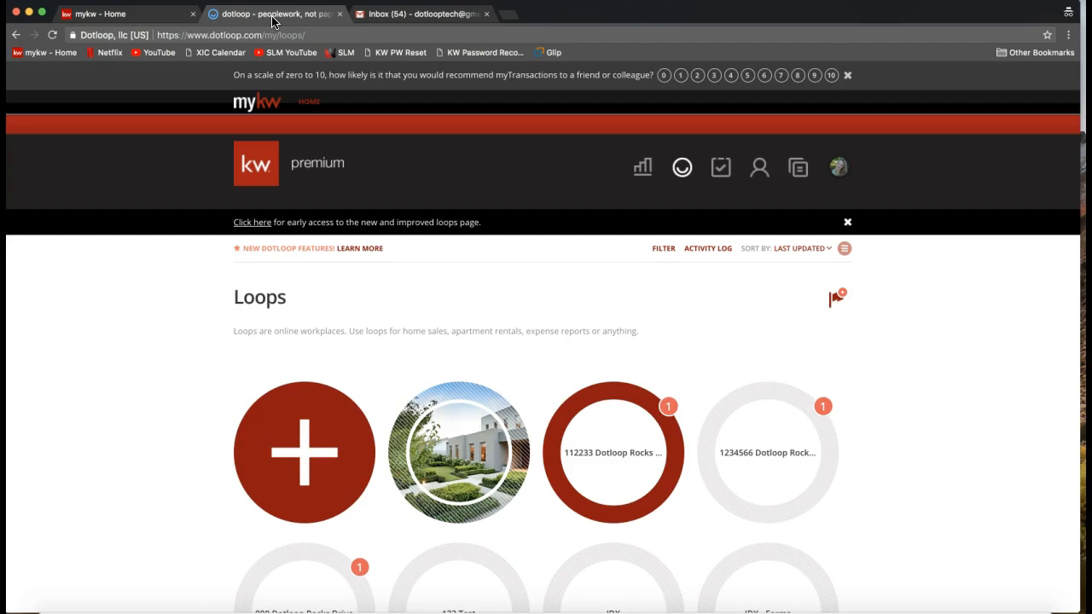
left_click(446, 120)
scroll(445, 123, "down", 2)
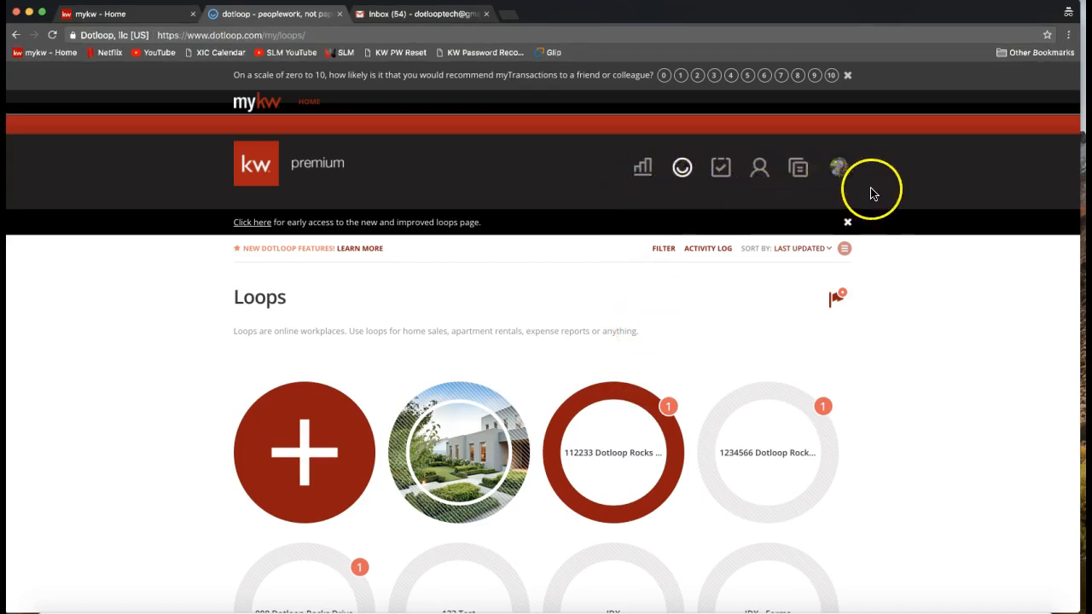
Point out the Reporting, Loops, task and contact sections in dotloop's main navigation.
left_click(644, 175)
left_click(641, 172)
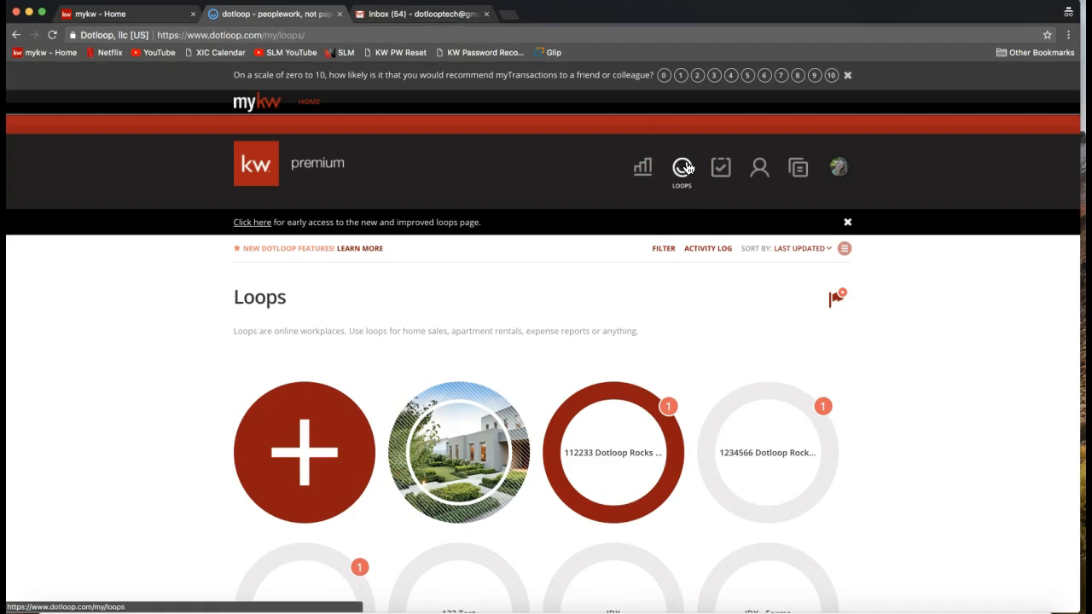
left_click(687, 168)
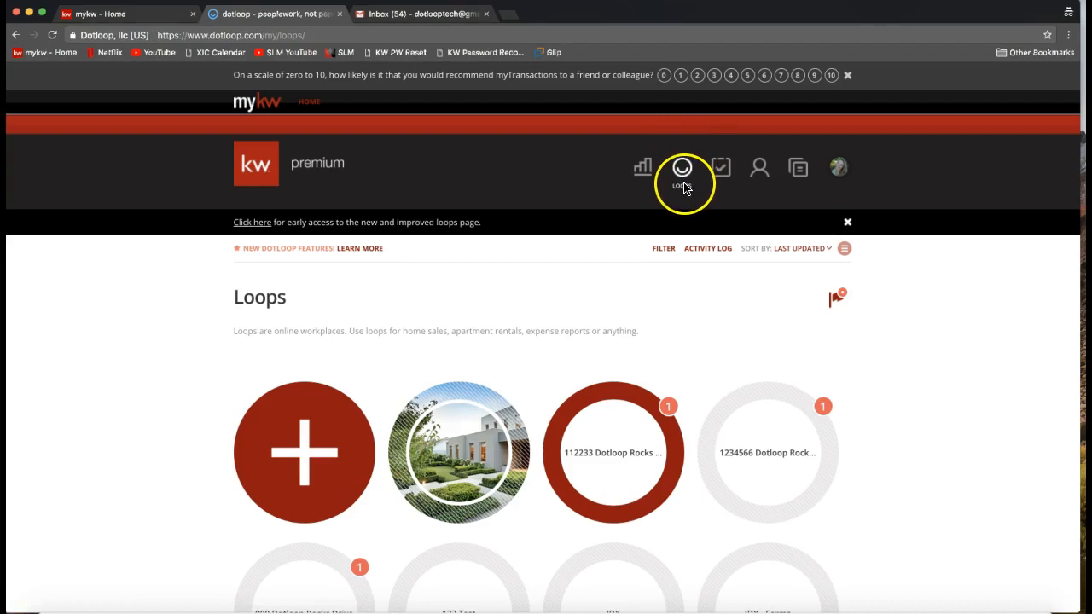
left_click(682, 180)
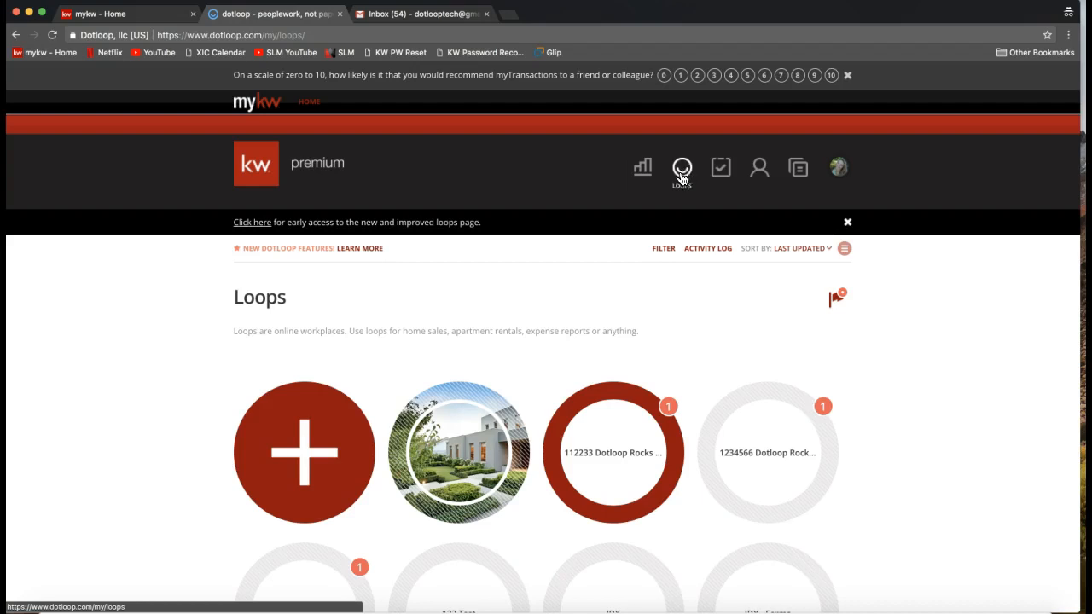
left_click(721, 175)
left_click(721, 174)
left_click(722, 173)
left_click(759, 173)
left_click(757, 173)
left_click(761, 170)
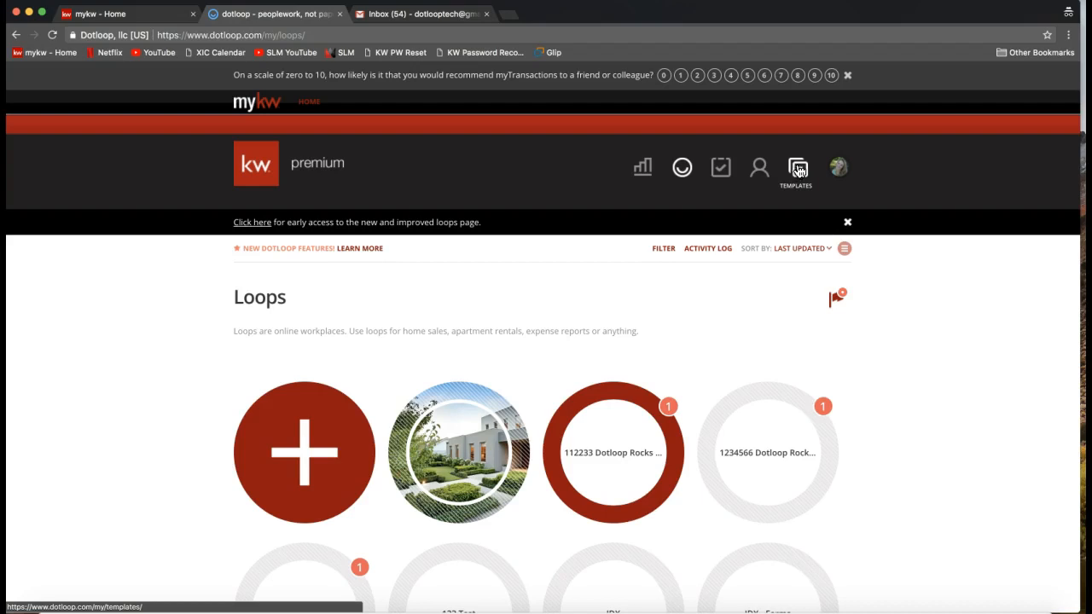
Show the account's profile menu and highlight the member ID beneath the account holder's name.
left_click(838, 168)
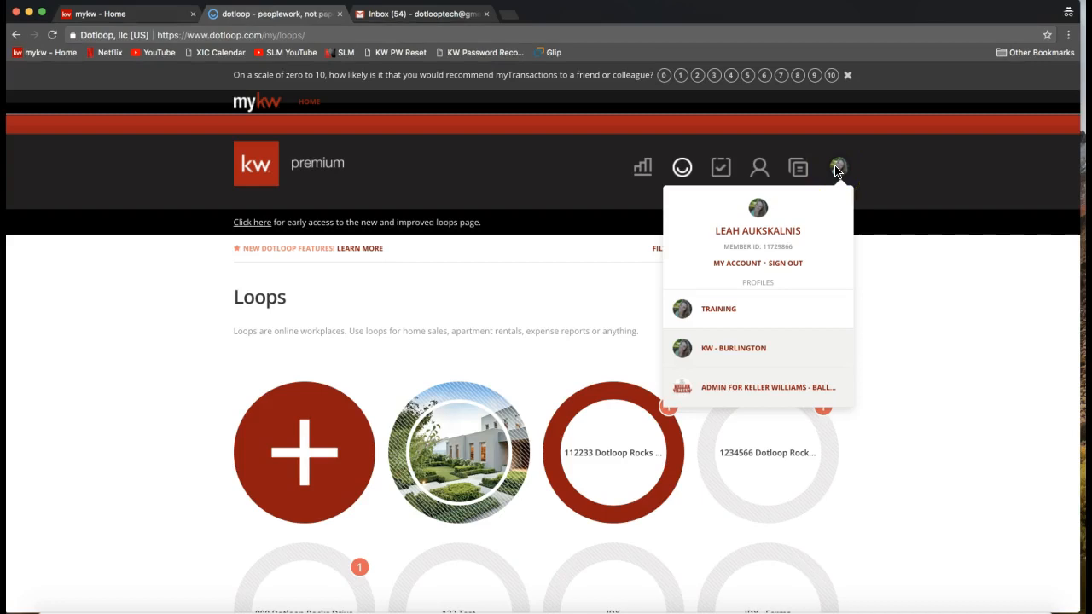
left_click(907, 251)
left_click(839, 170)
left_click_drag(724, 247, 800, 253)
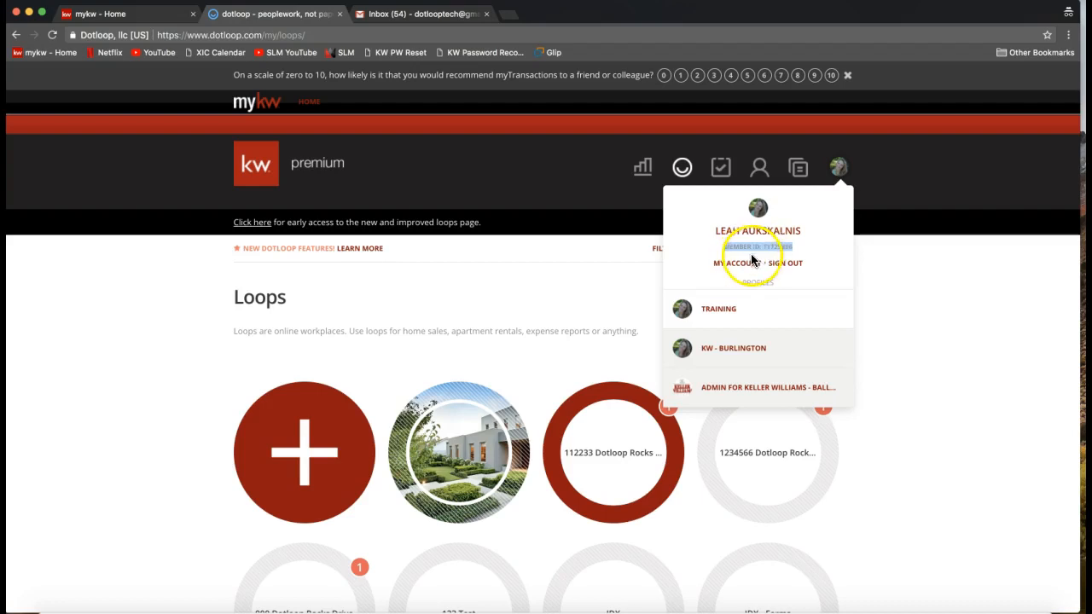
left_click(779, 249)
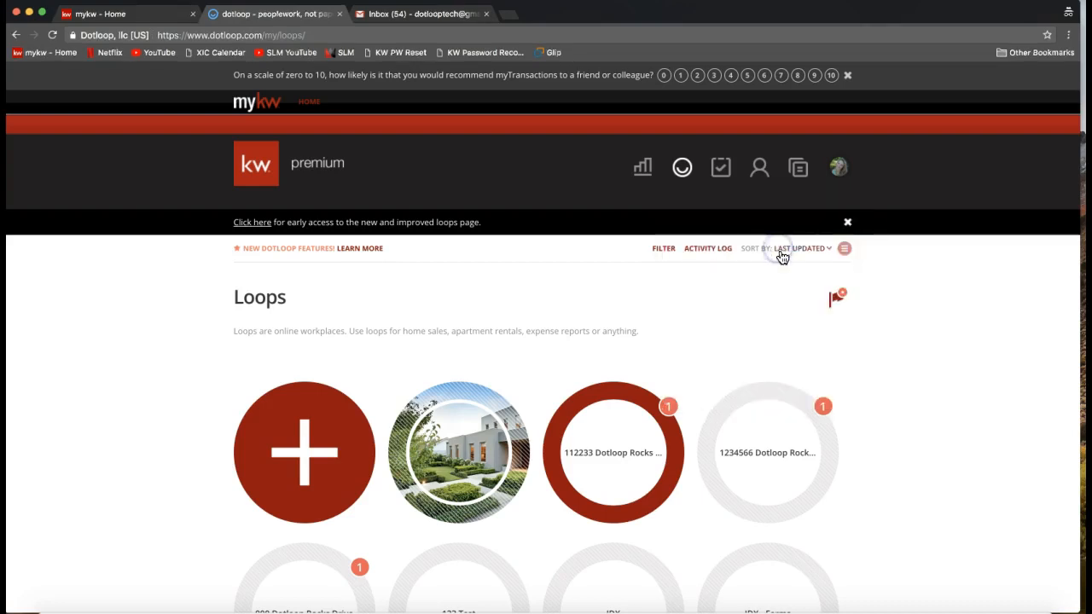
Reopen the profile menu, point out the listed profiles, and open the My Account settings.
left_click(824, 191)
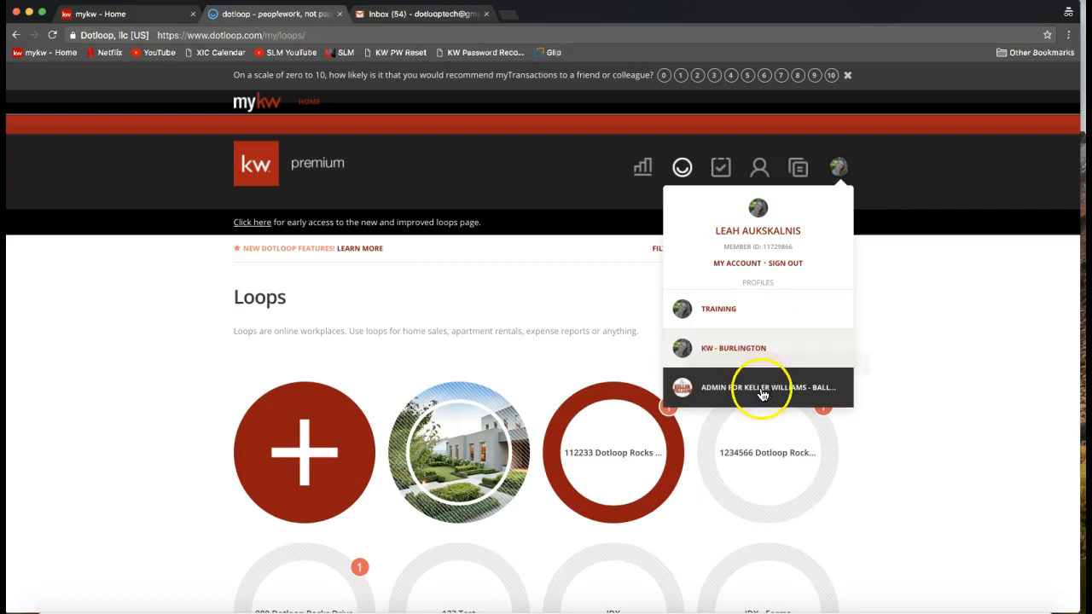
left_click(756, 323)
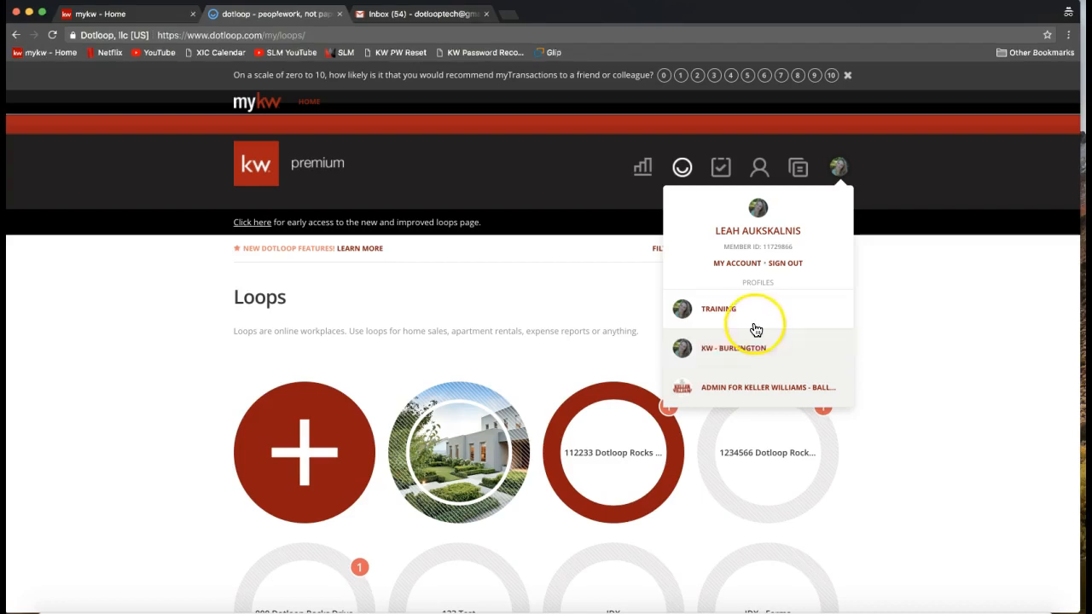
left_click(741, 271)
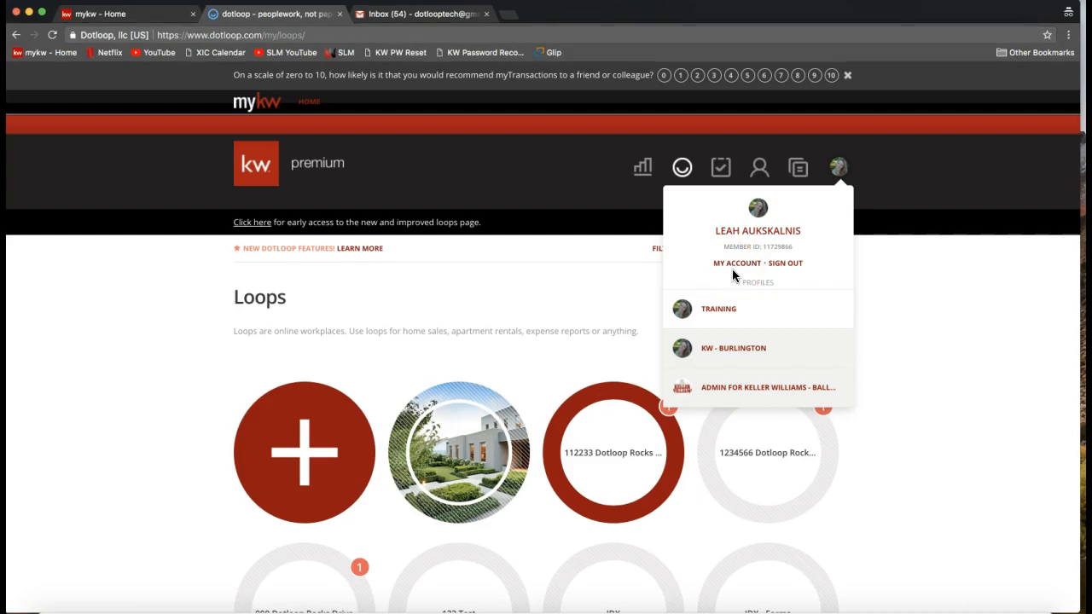
left_click(732, 269)
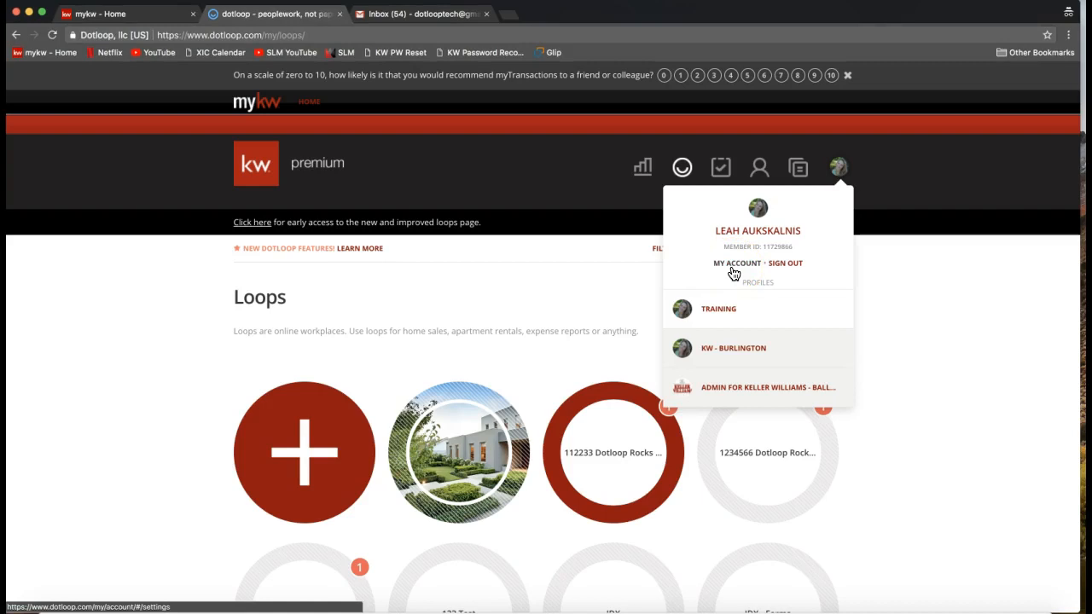
left_click(733, 271)
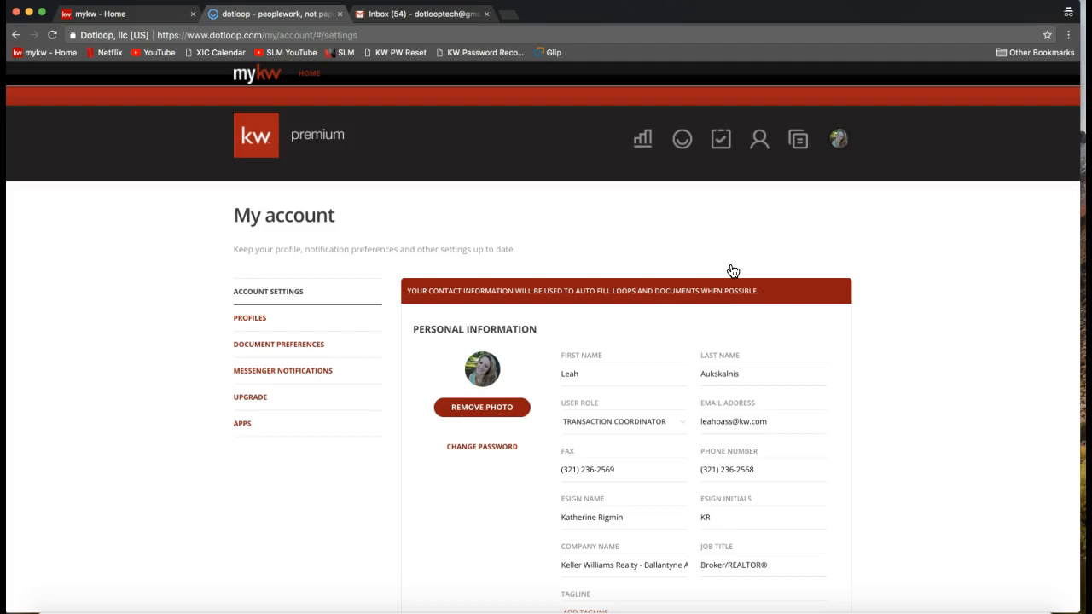
Examine the profile photo and the name fields in the account's Personal Information section.
scroll(733, 271, "down", 2)
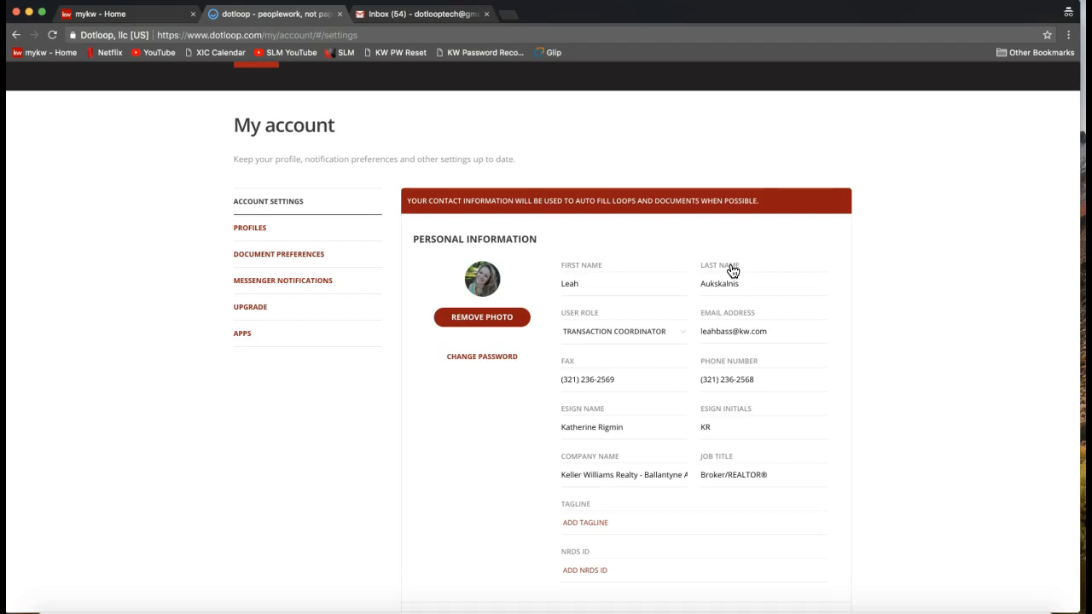
left_click(635, 292)
left_click(468, 278)
left_click(503, 321)
left_click(602, 289)
left_click(883, 279)
scroll(884, 278, "down", 2)
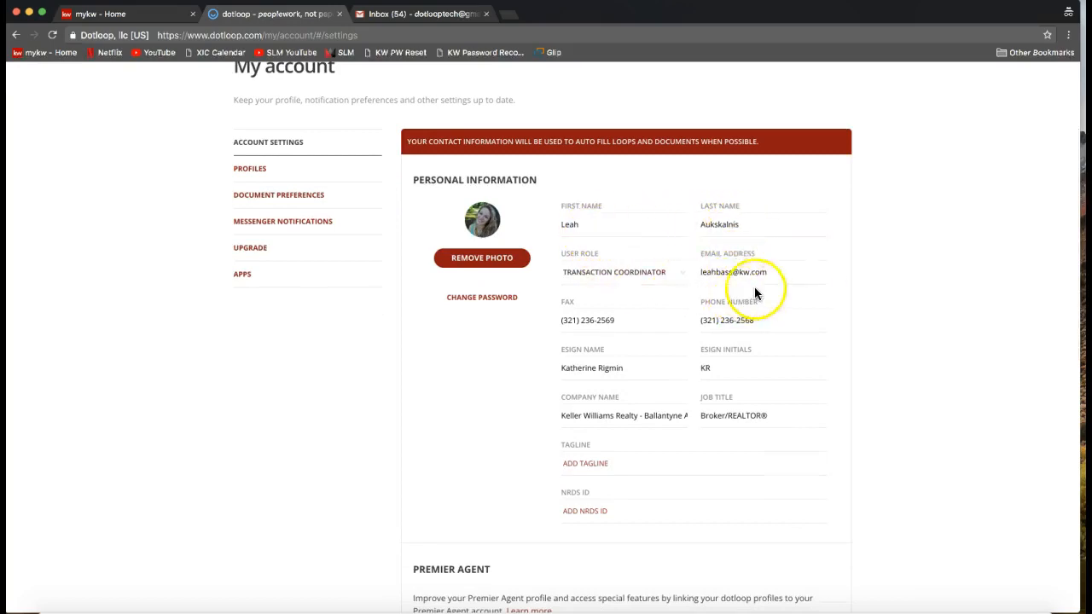
Examine the last name, email address, phone number and fax fields under Personal Information.
left_click(736, 222)
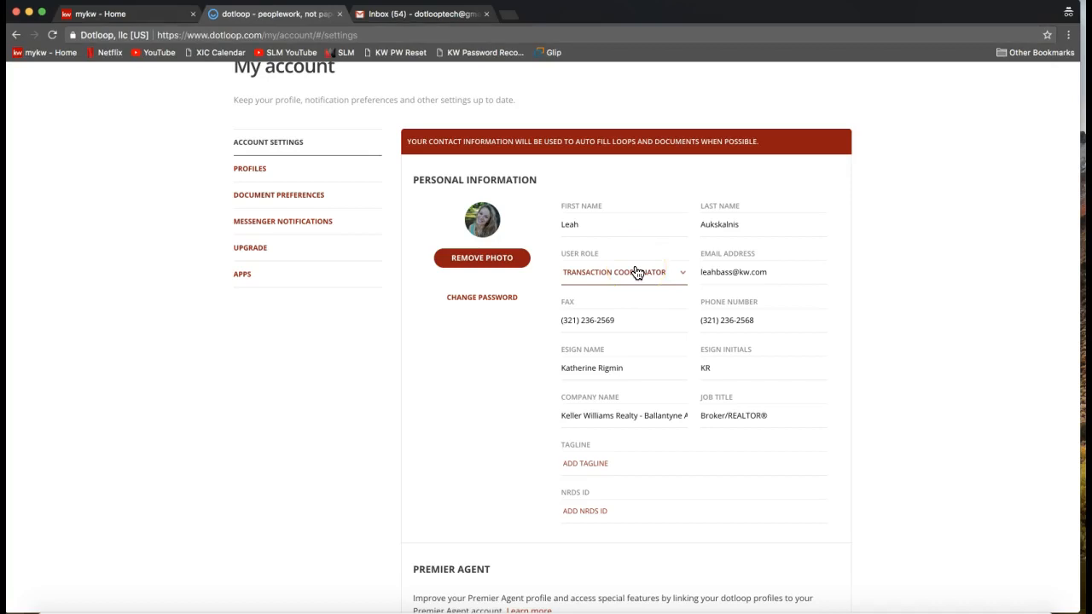
left_click_drag(785, 271, 694, 277)
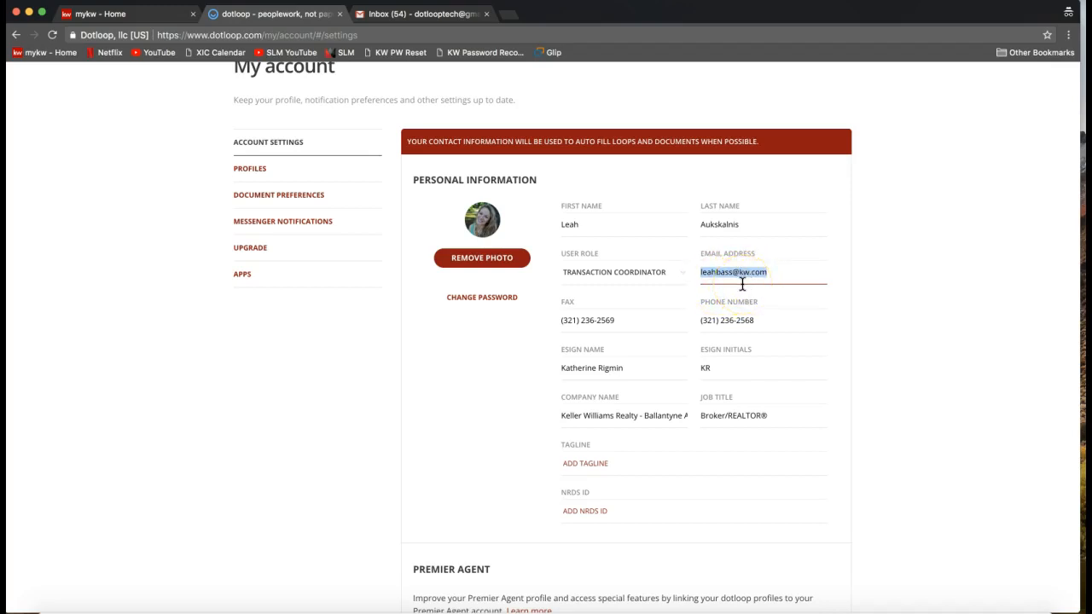
left_click(627, 318)
left_click(732, 319)
left_click_drag(783, 320, 689, 319)
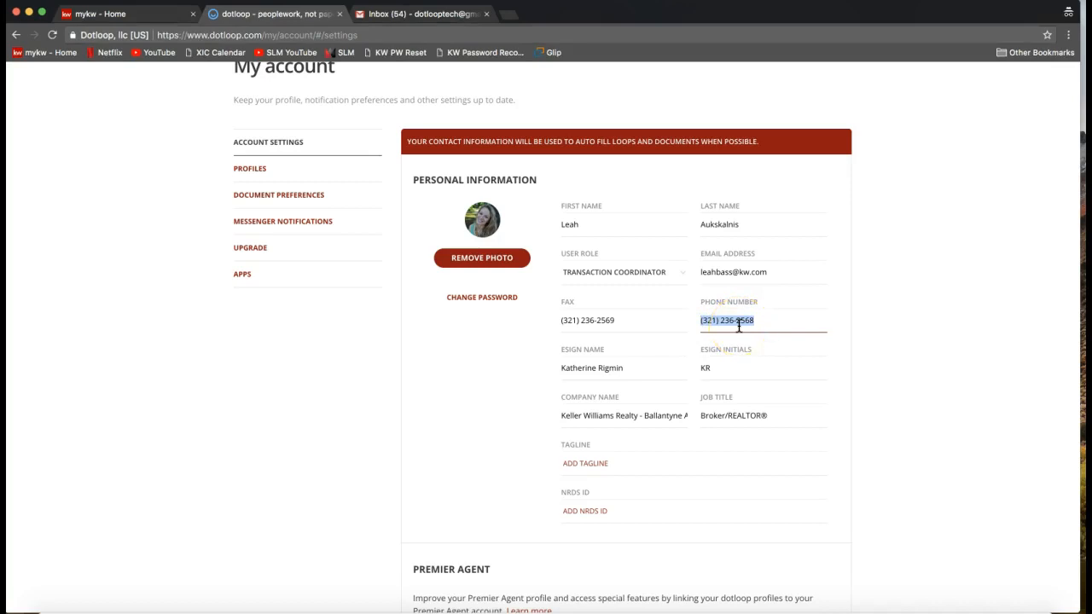
left_click(660, 323)
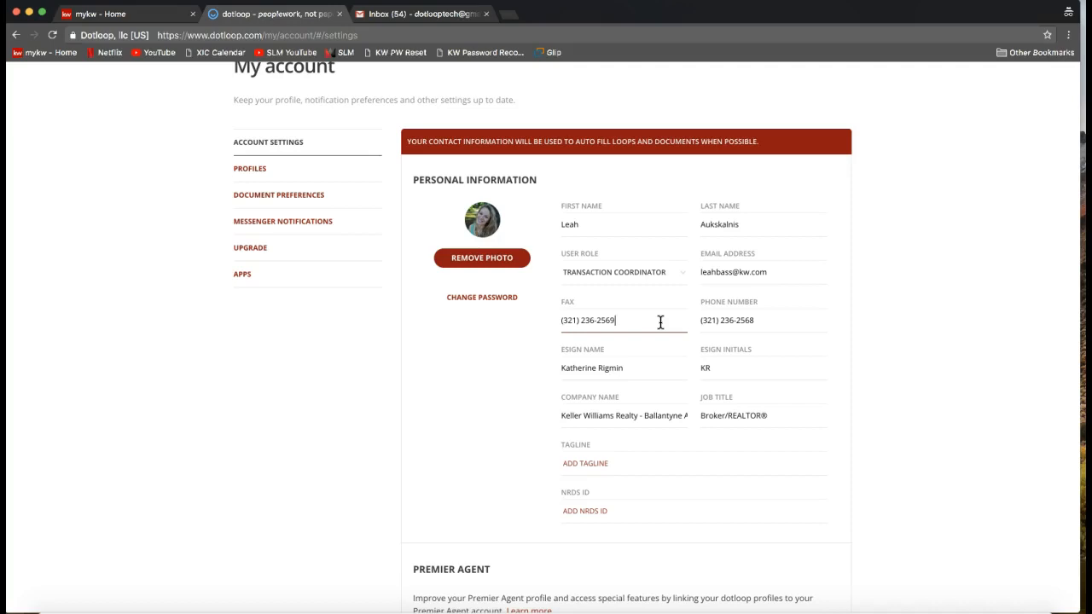
Replace the eSign name with the account holder's full name and the eSign initials with the matching initials.
left_click(605, 365)
triple_click(604, 365)
type("Leah A")
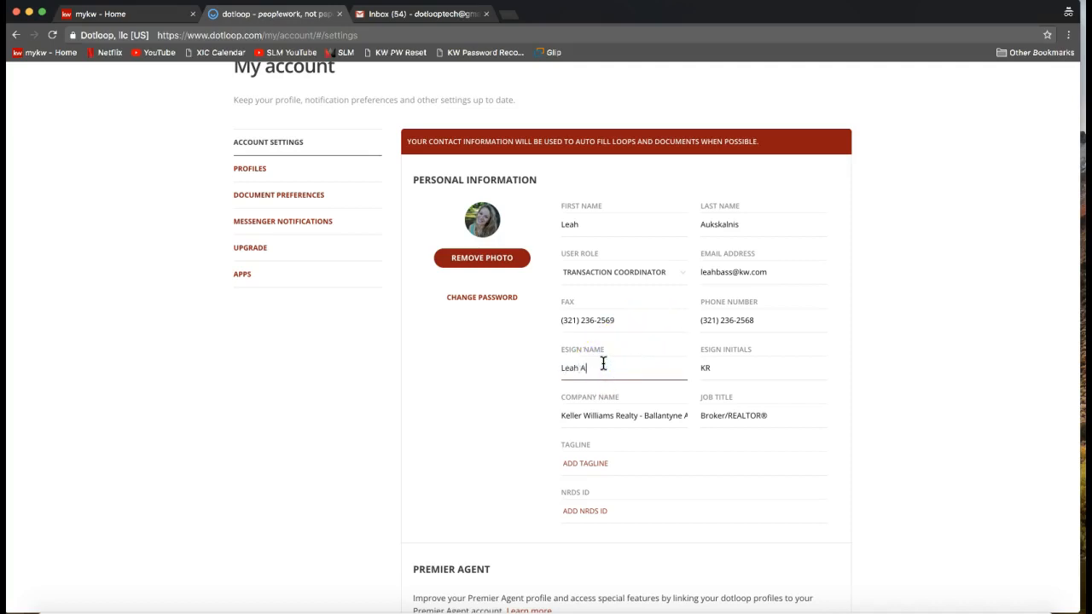
type("ukskalnis")
key("Tab")
type("LA")
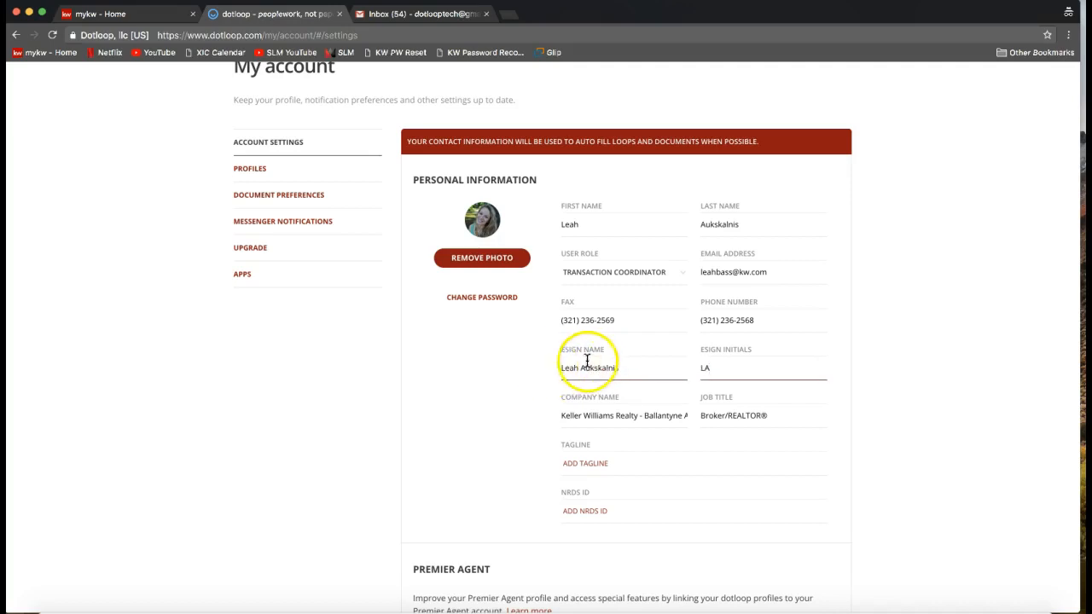
Highlight the eSign Name and eSign Initials labels and examine the entries in both fields.
left_click_drag(559, 349, 603, 352)
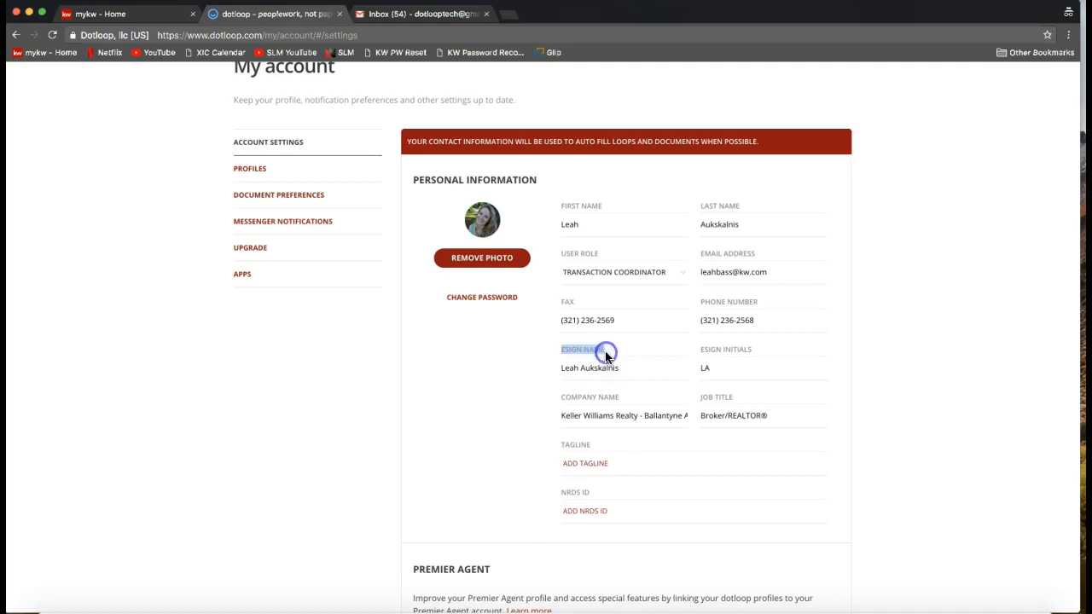
left_click_drag(700, 352, 760, 353)
left_click(632, 370)
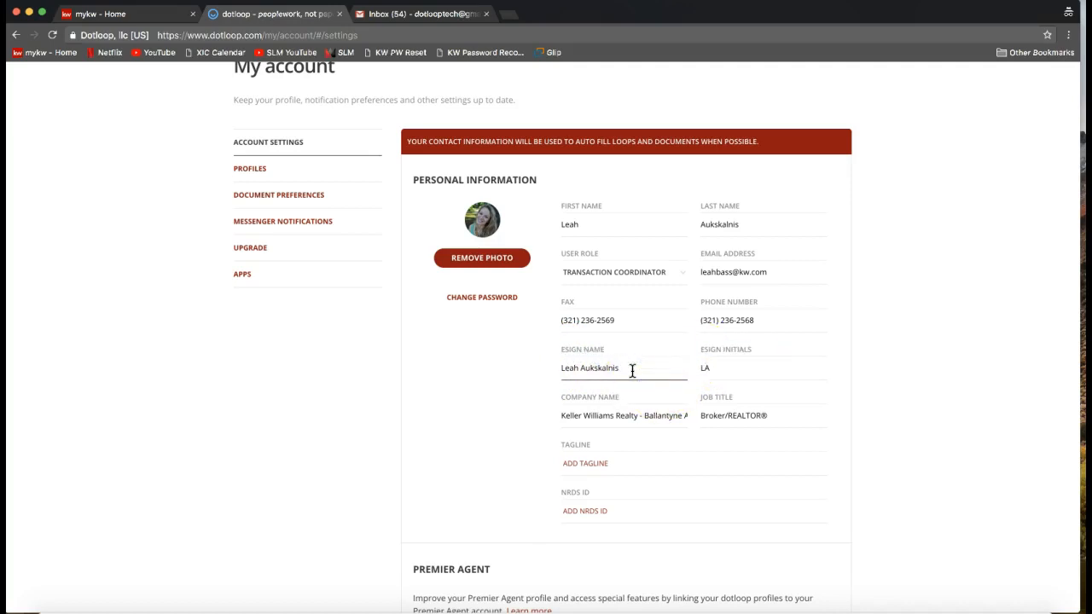
left_click(581, 367)
left_click(736, 370)
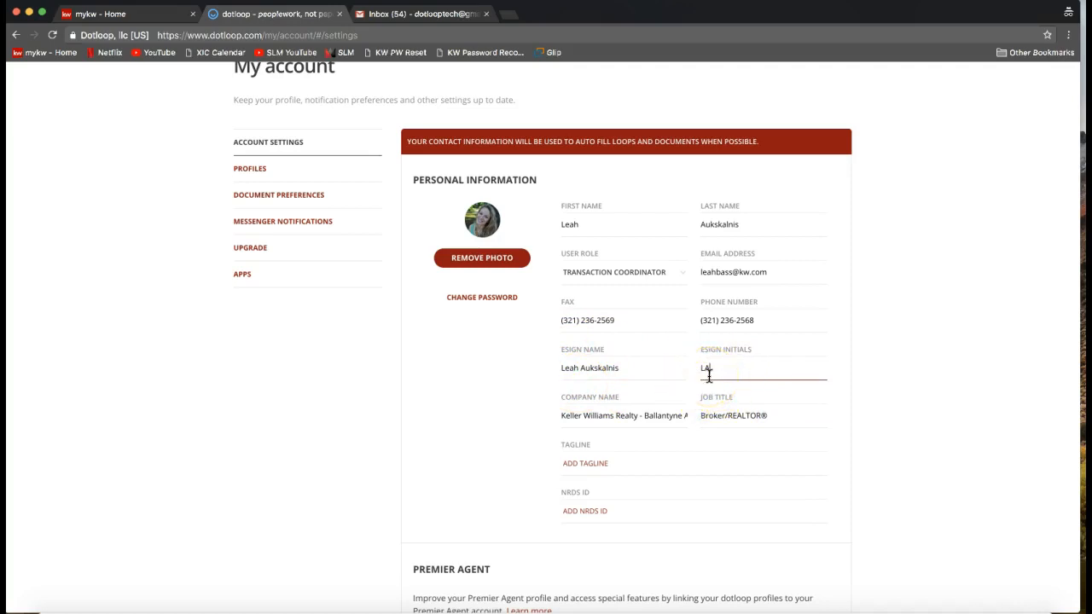
Examine the Company Name field, including its label and the full brokerage name through the market area.
left_click(646, 416)
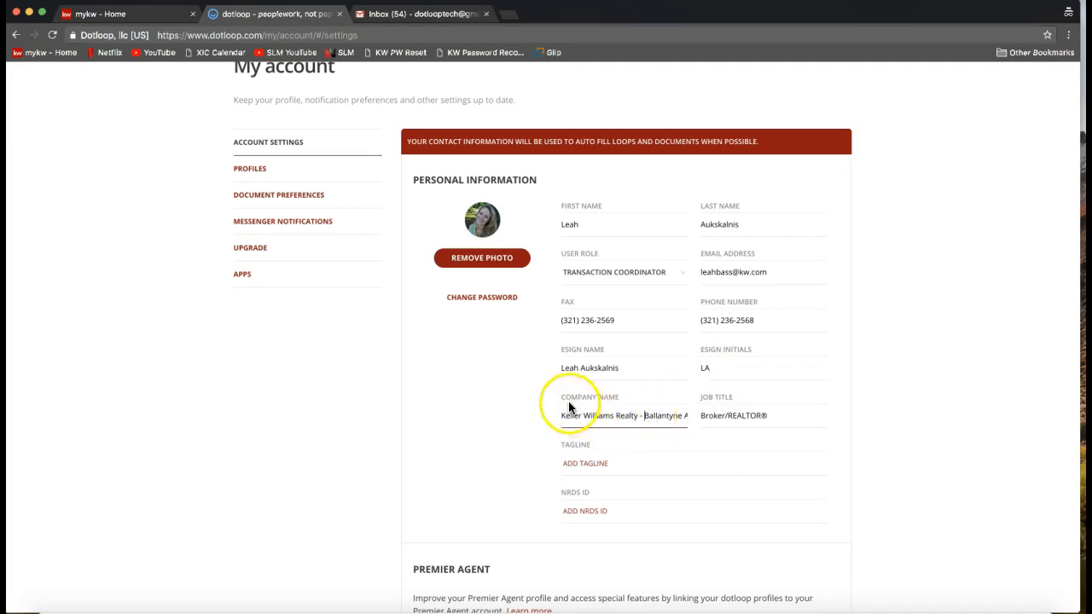
left_click_drag(563, 397, 629, 397)
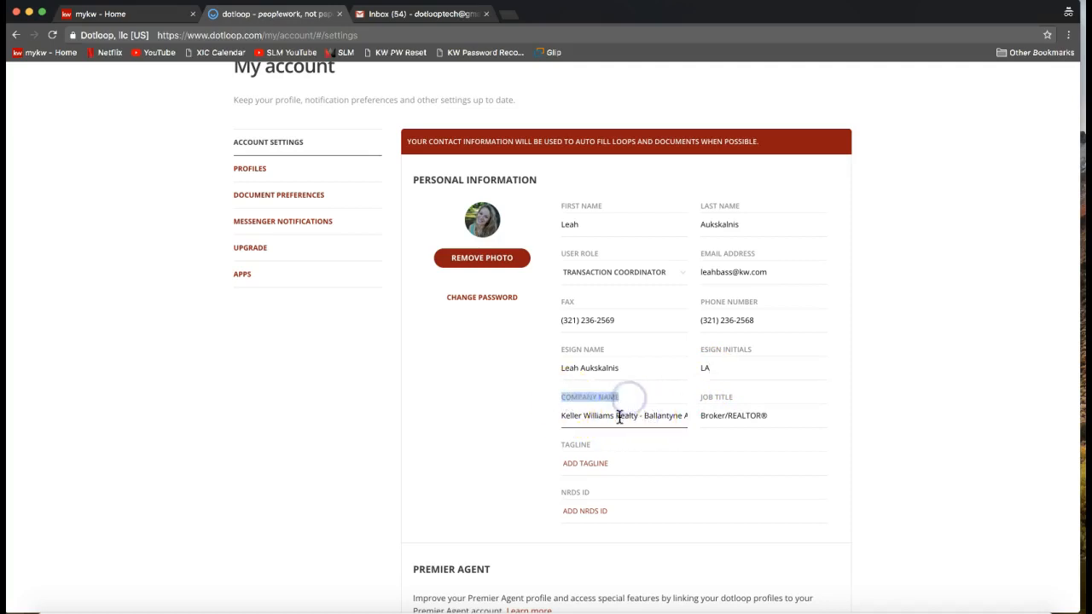
left_click(619, 416)
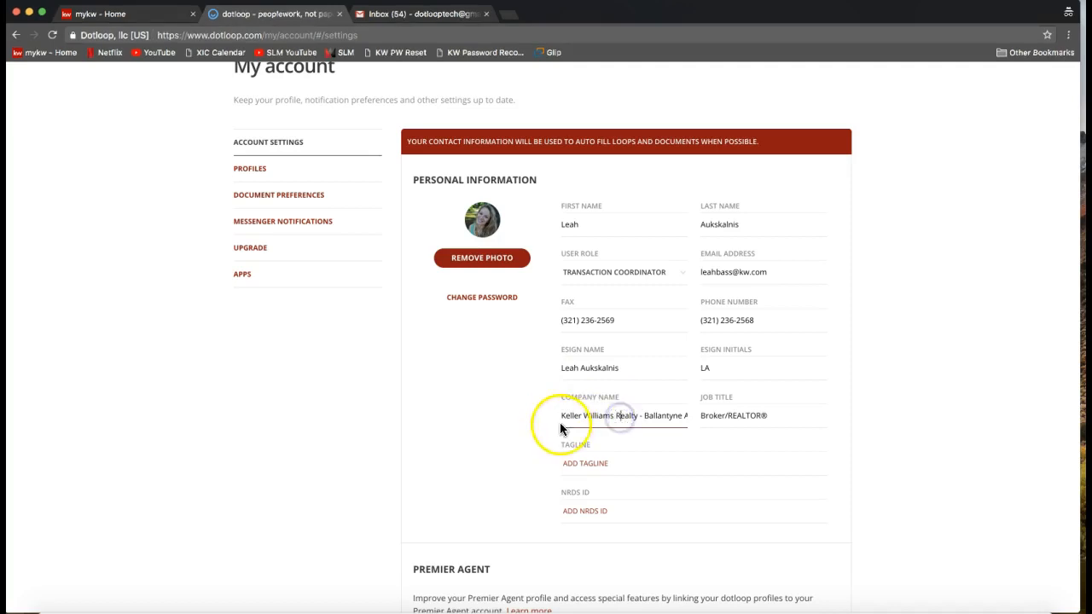
left_click_drag(639, 418, 715, 421)
left_click(634, 418)
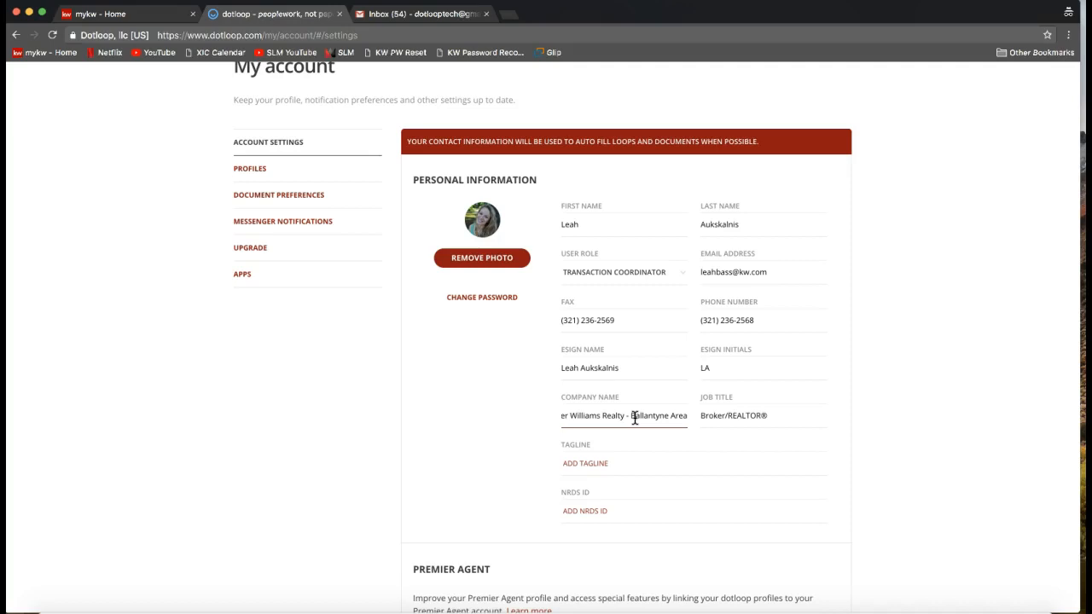
Examine the Job Title field and the empty NRDS ID field under Personal Information.
left_click(730, 418)
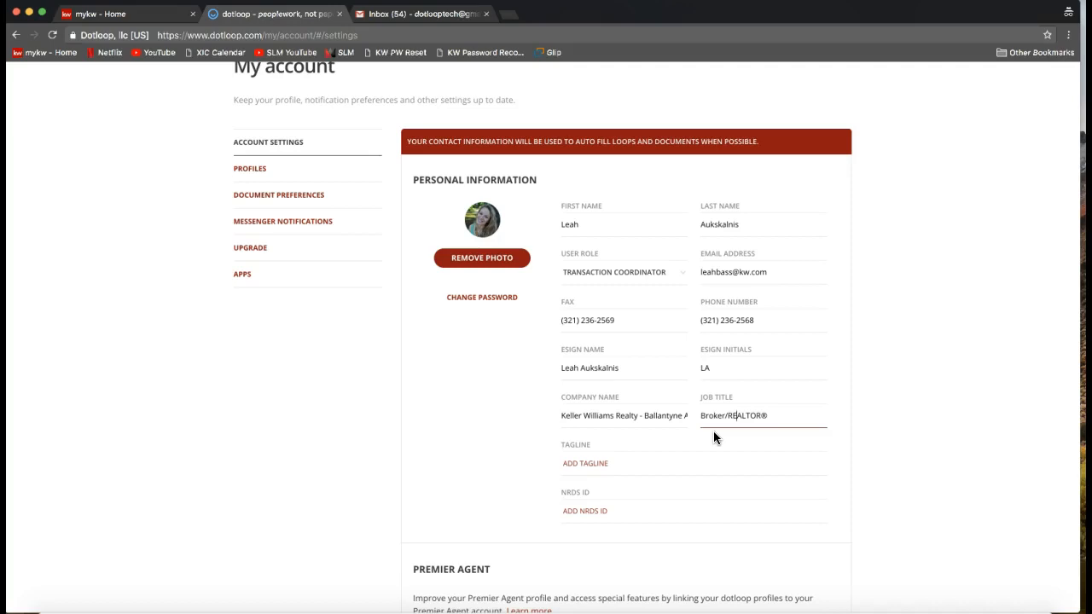
left_click(629, 515)
scroll(580, 514, "up", 1)
scroll(580, 514, "down", 1)
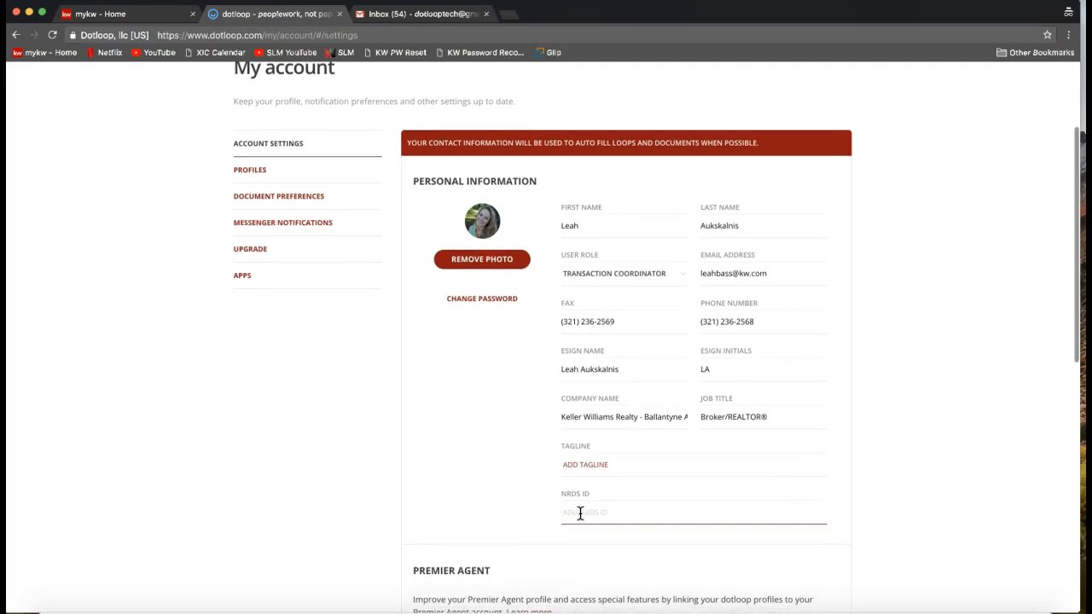
Reopen the profile menu to point out the My Account link, and close the menu again.
scroll(580, 513, "up", 3)
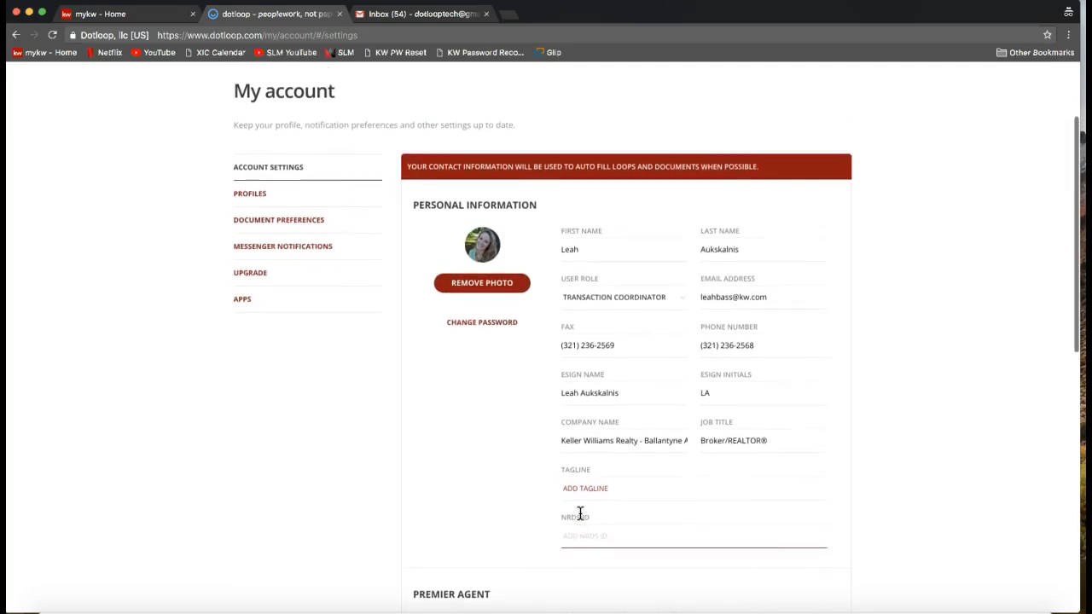
scroll(580, 514, "up", 2)
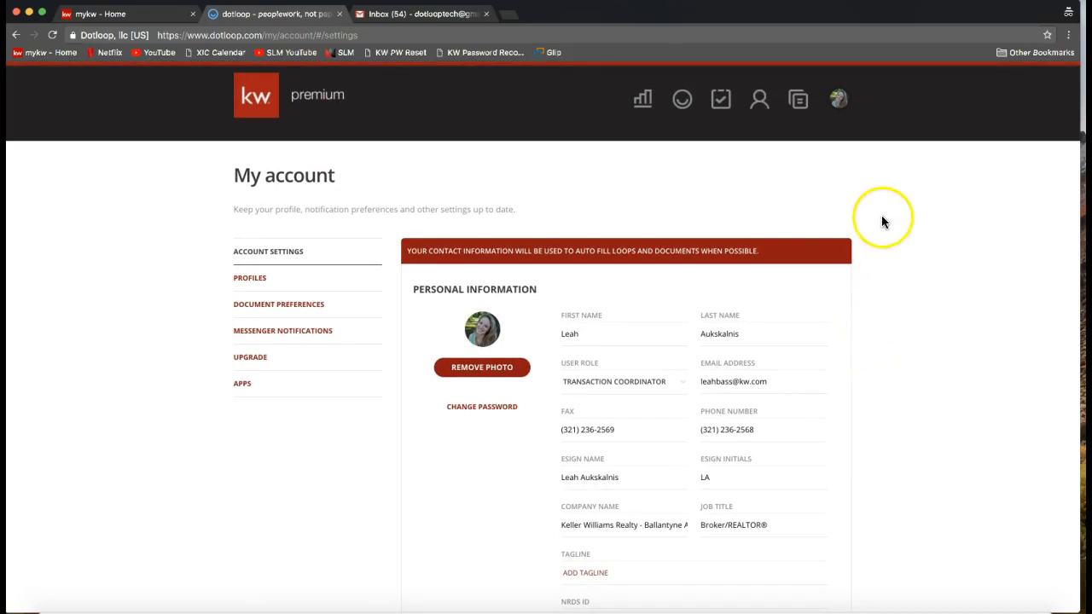
left_click(839, 100)
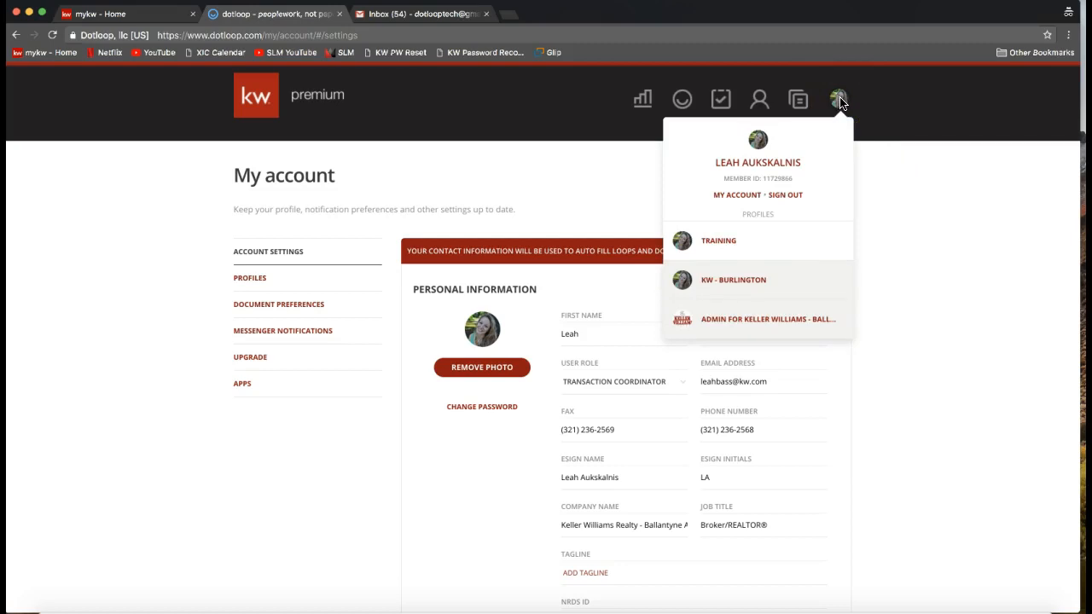
left_click(738, 202)
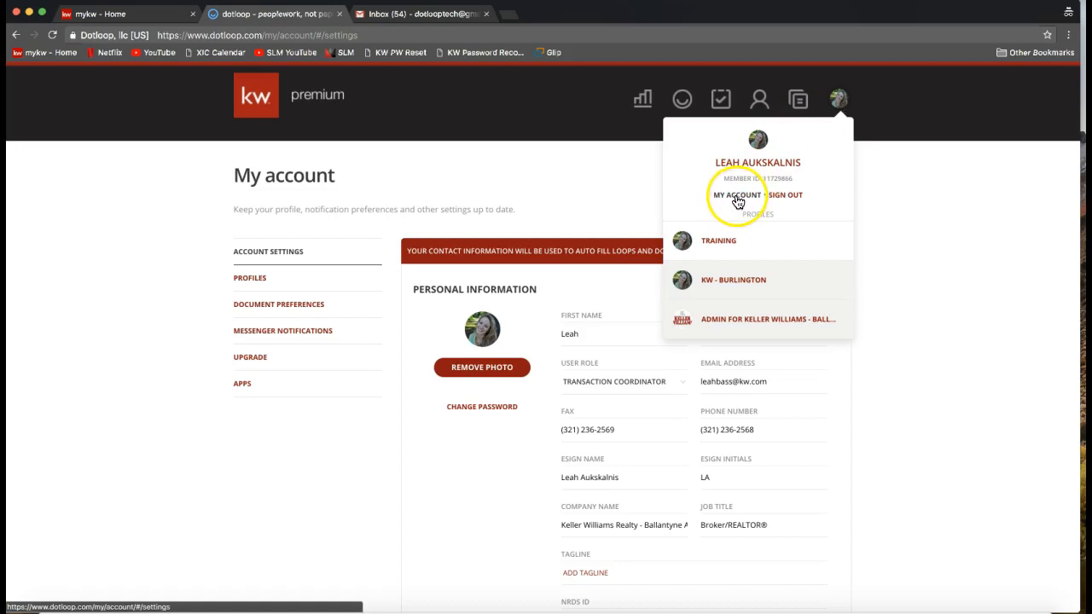
left_click(927, 240)
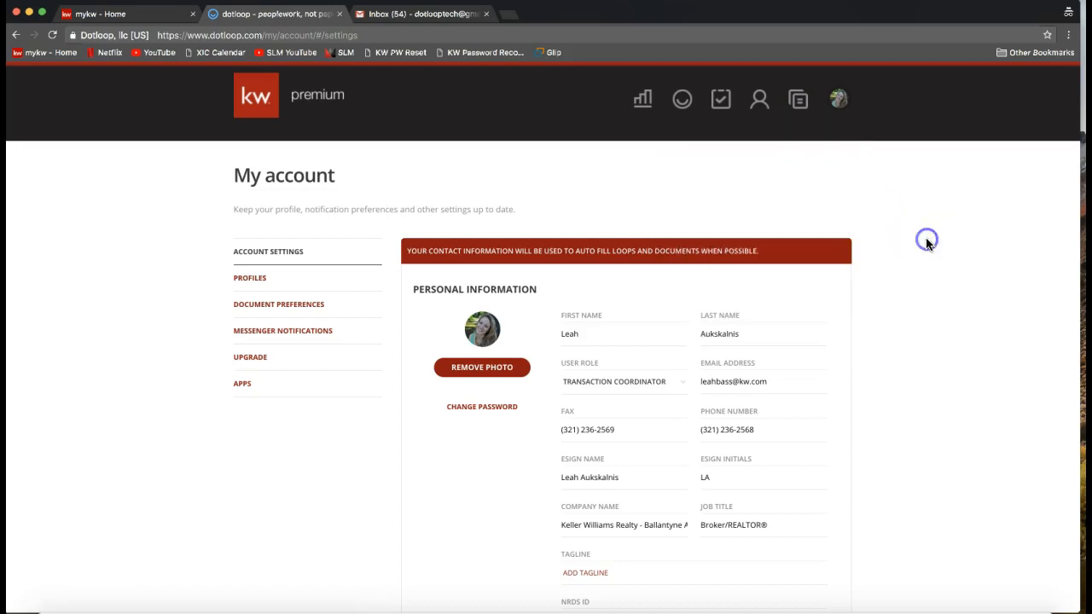
Examine the Address section's street address and ZIP code fields and point out the Save option for the account settings.
scroll(928, 243, "down", 5)
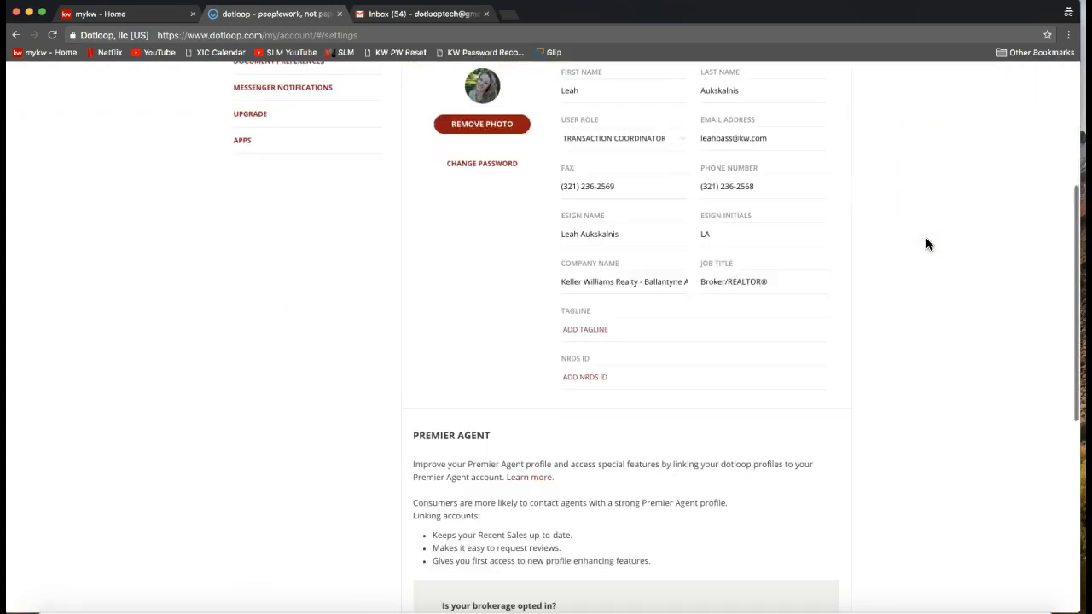
scroll(928, 245, "down", 3)
scroll(928, 245, "down", 6)
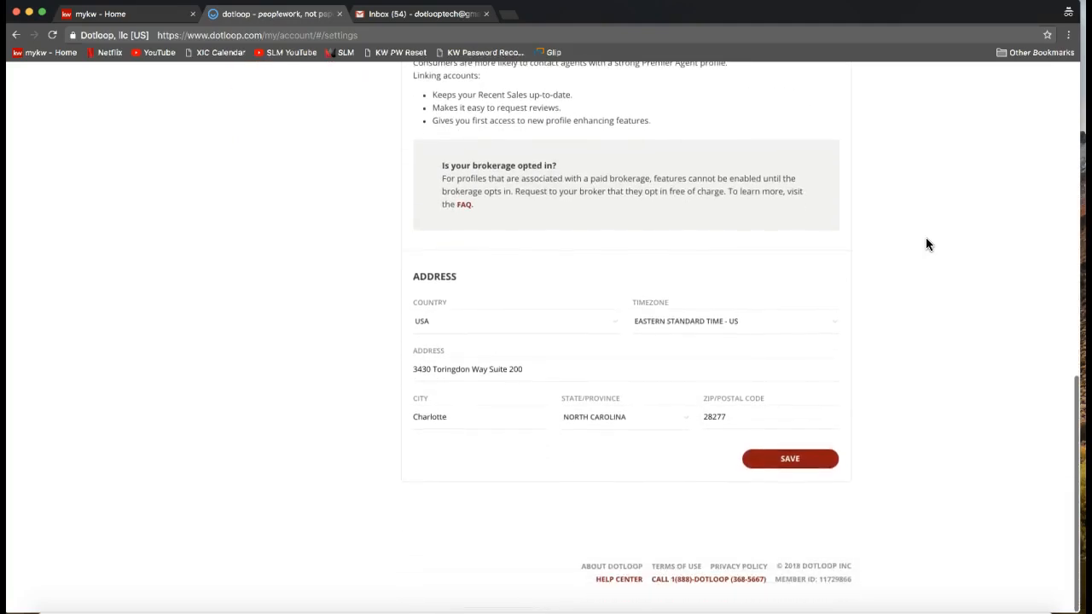
left_click(519, 368)
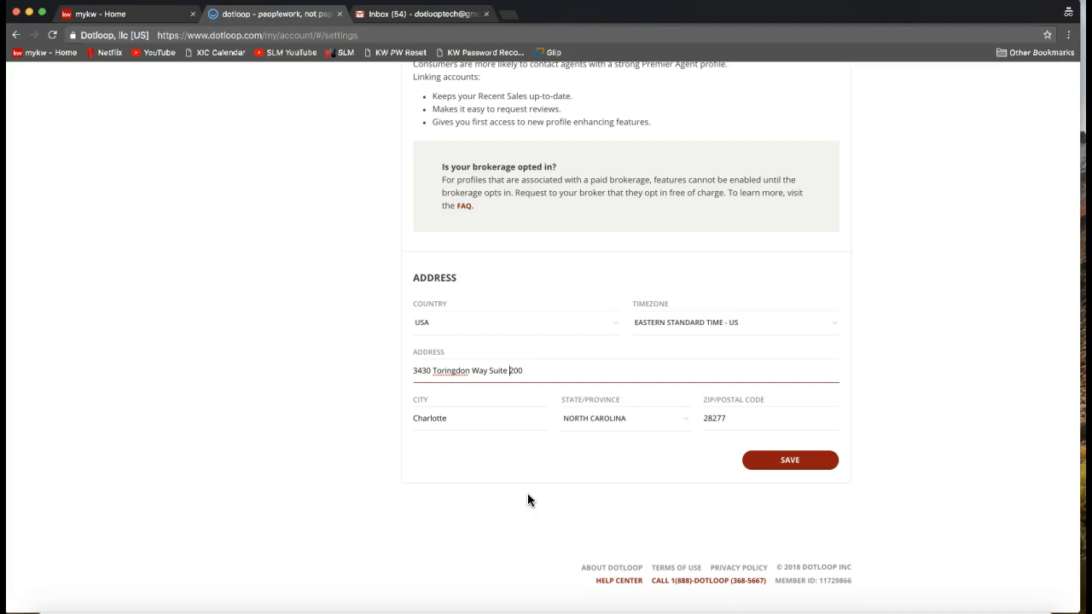
left_click(832, 505)
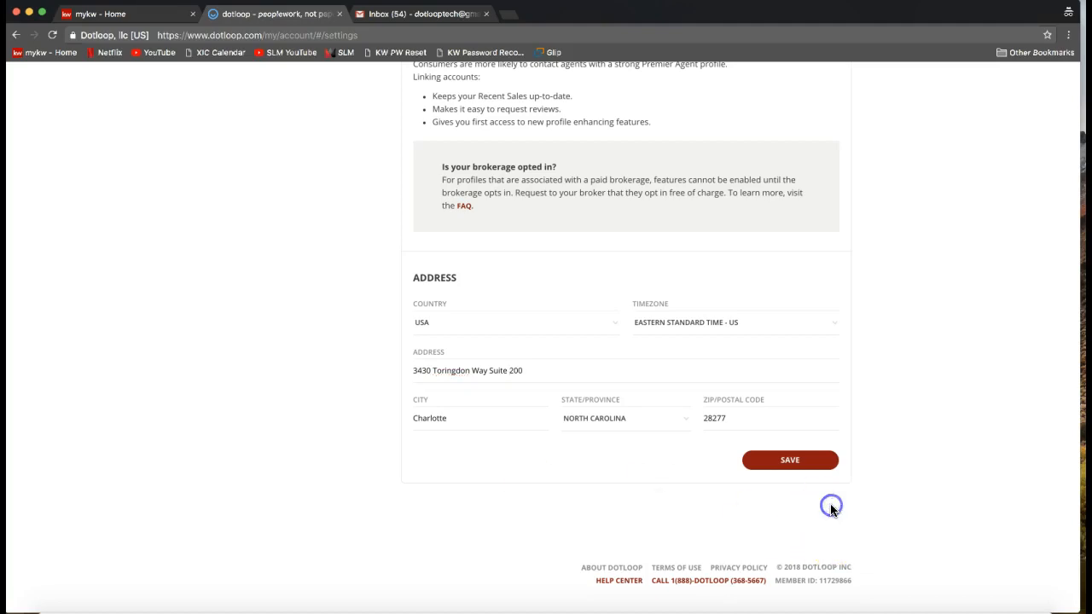
left_click(708, 416)
left_click(792, 476)
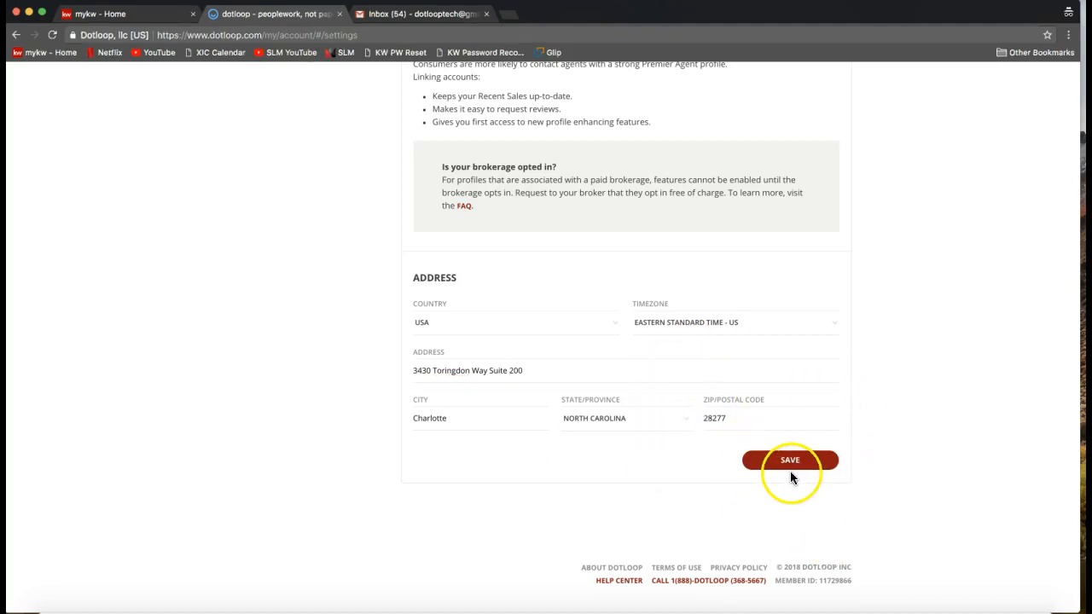
left_click(790, 471)
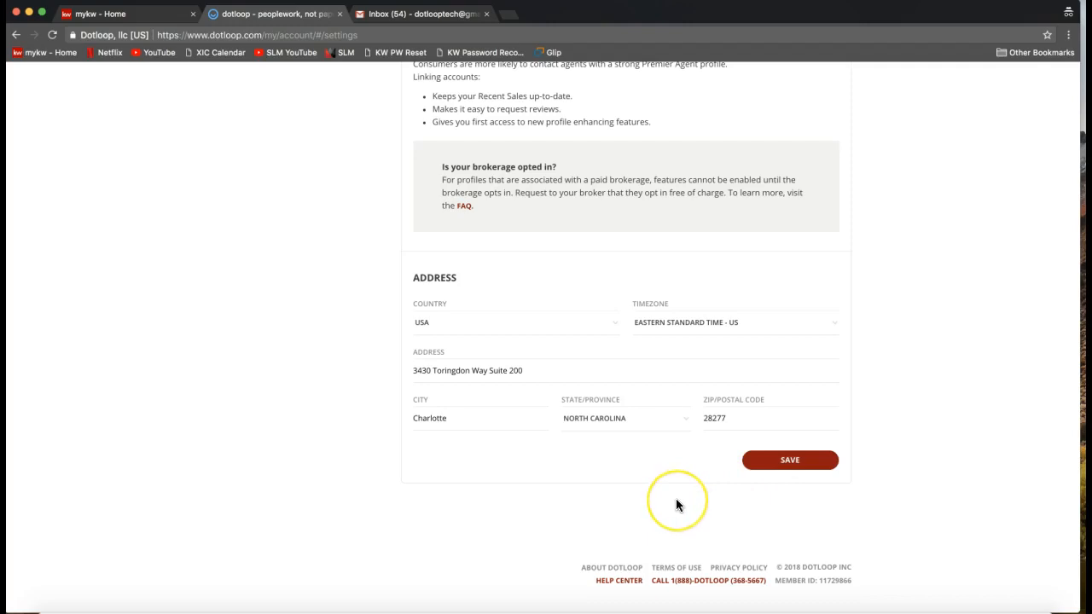
Open the Profiles section of My Account and point out the profiles listed there.
scroll(676, 505, "up", 5)
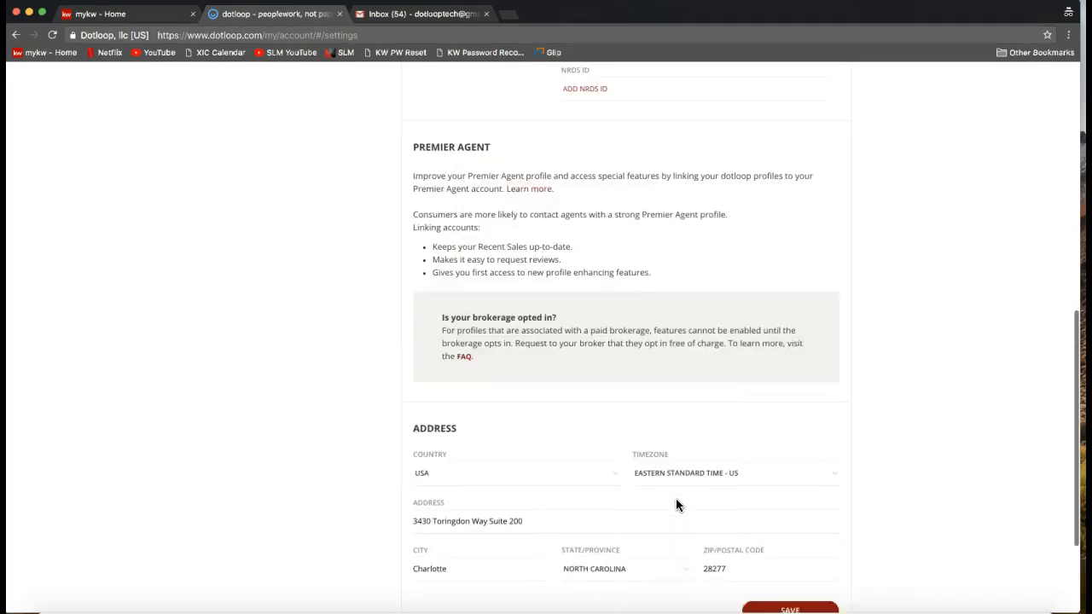
scroll(676, 505, "up", 6)
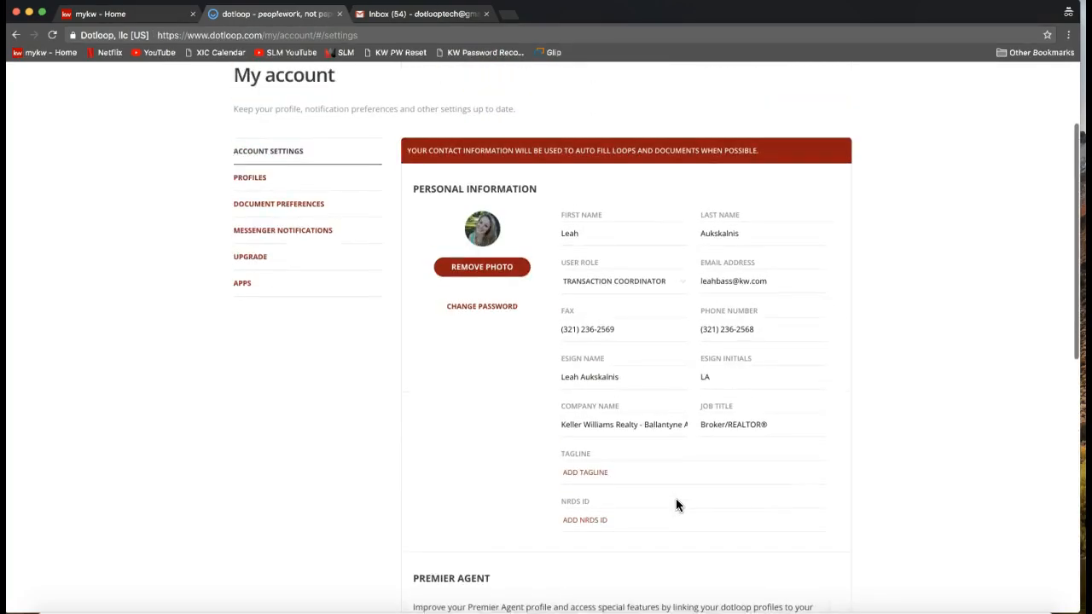
scroll(676, 505, "up", 1)
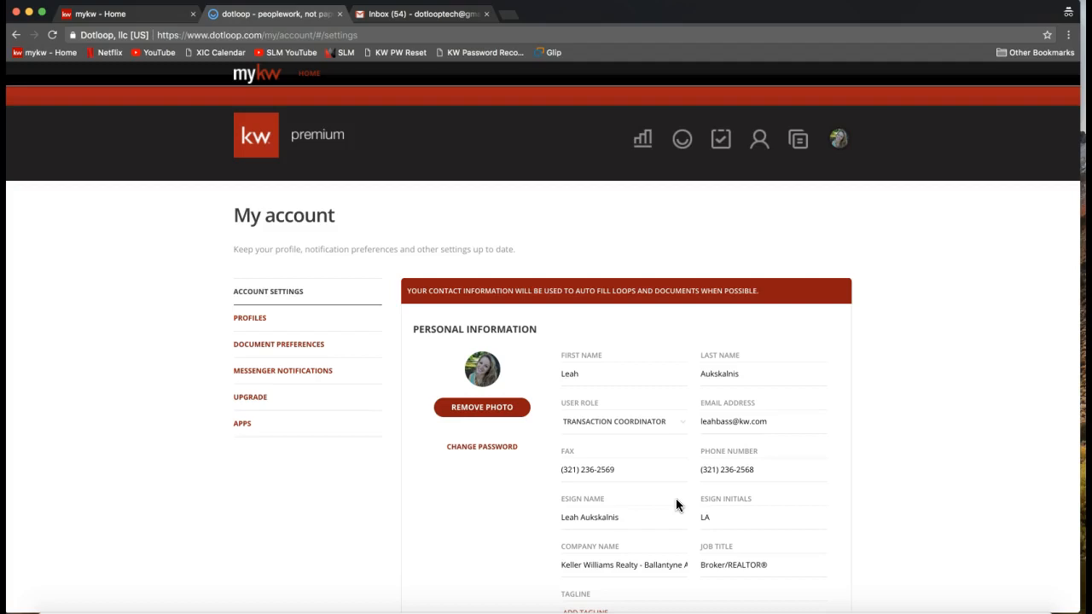
left_click(246, 325)
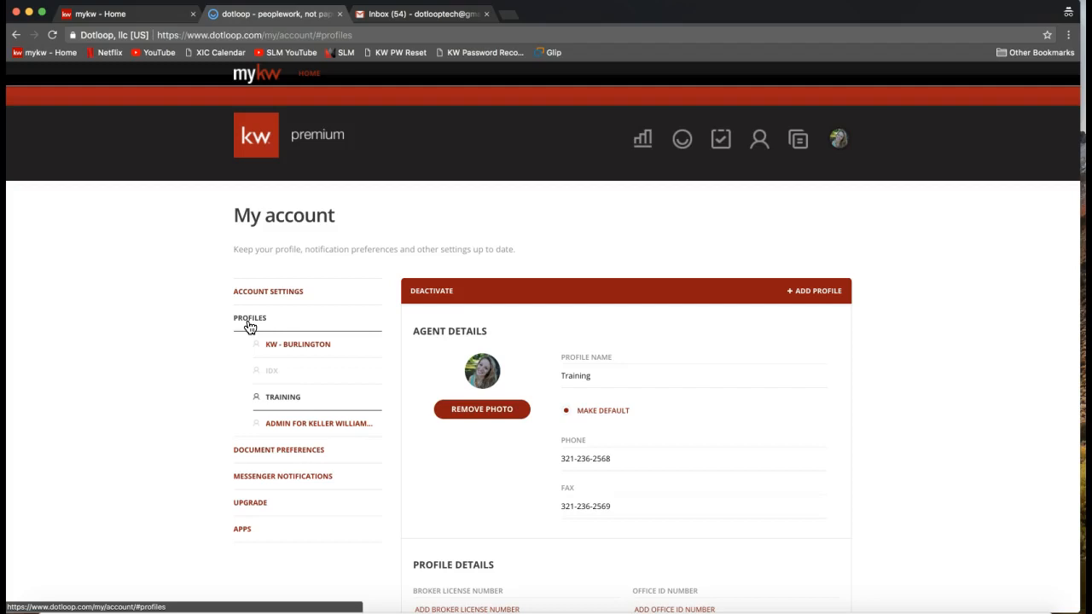
left_click(310, 340)
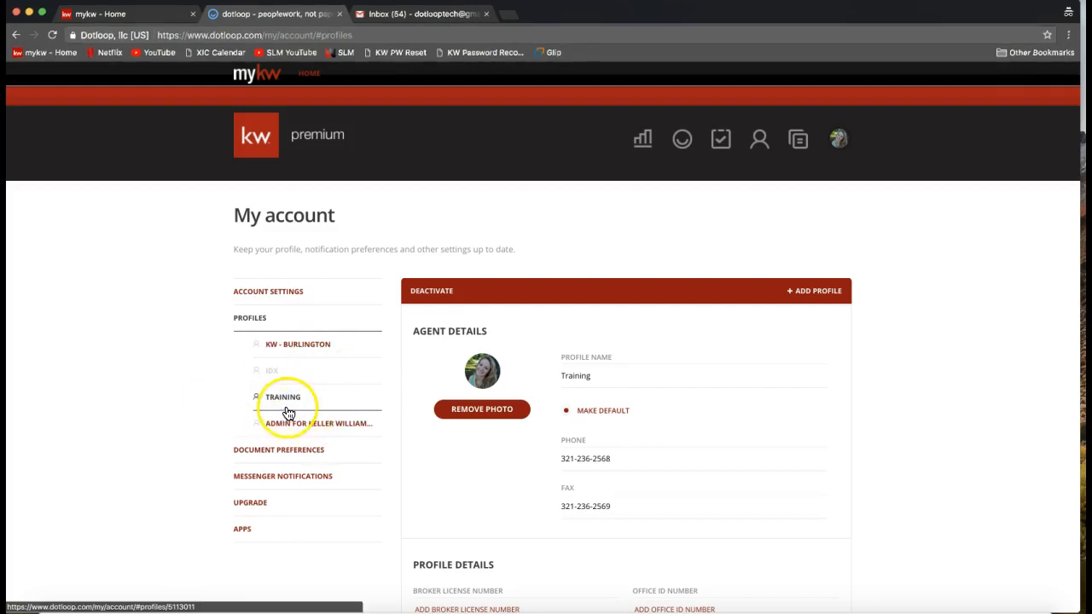
Examine the Training profile's Agent Details, highlighting the number in its phone field.
scroll(716, 406, "down", 2)
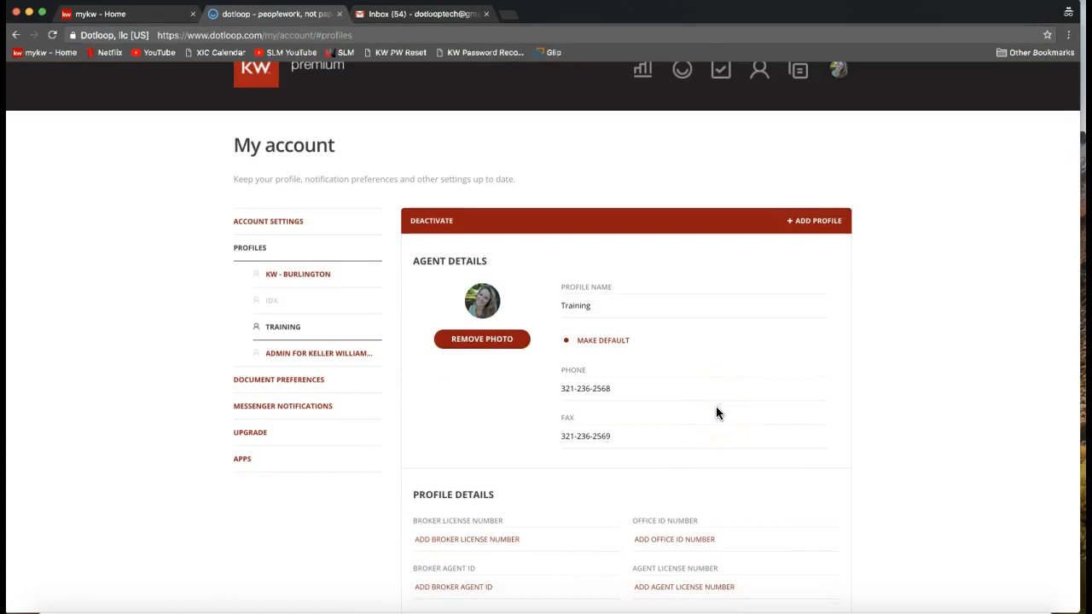
scroll(717, 413, "down", 2)
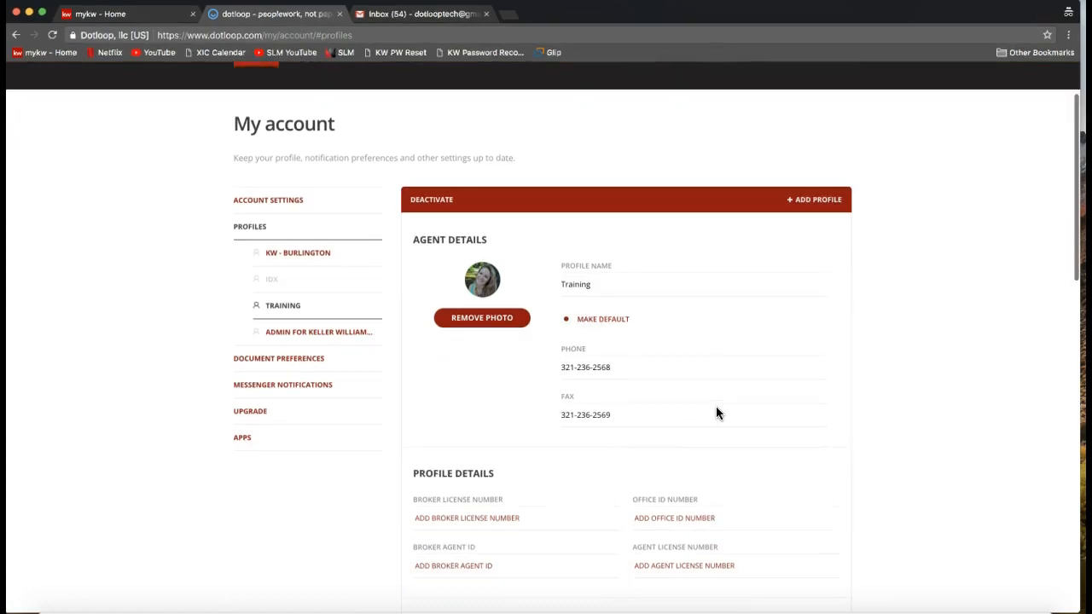
left_click(657, 330)
left_click(631, 376)
scroll(632, 377, "down", 1)
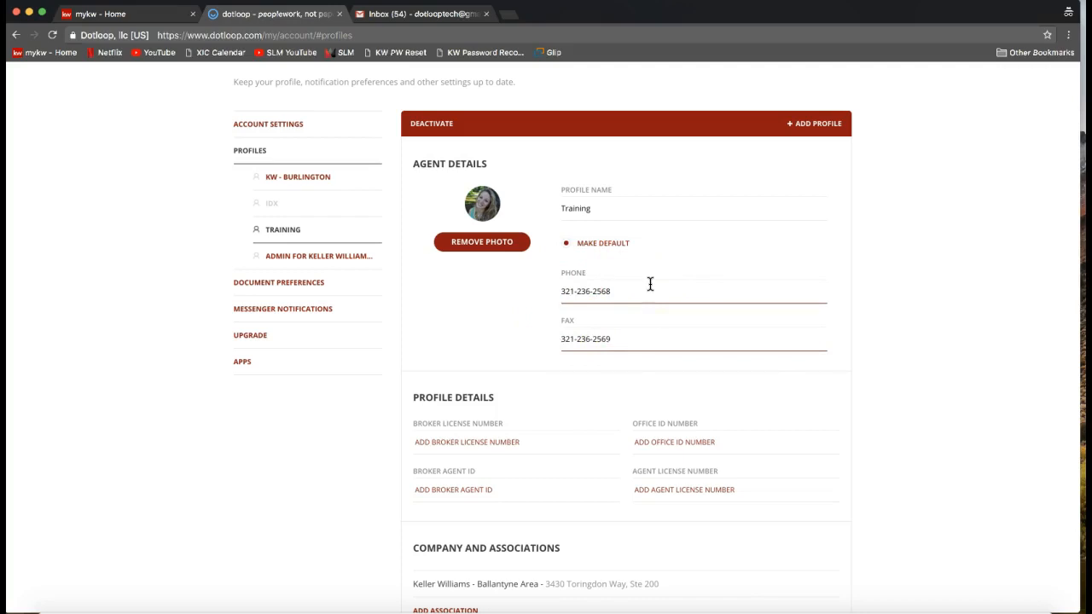
left_click(649, 282)
left_click_drag(565, 288, 624, 290)
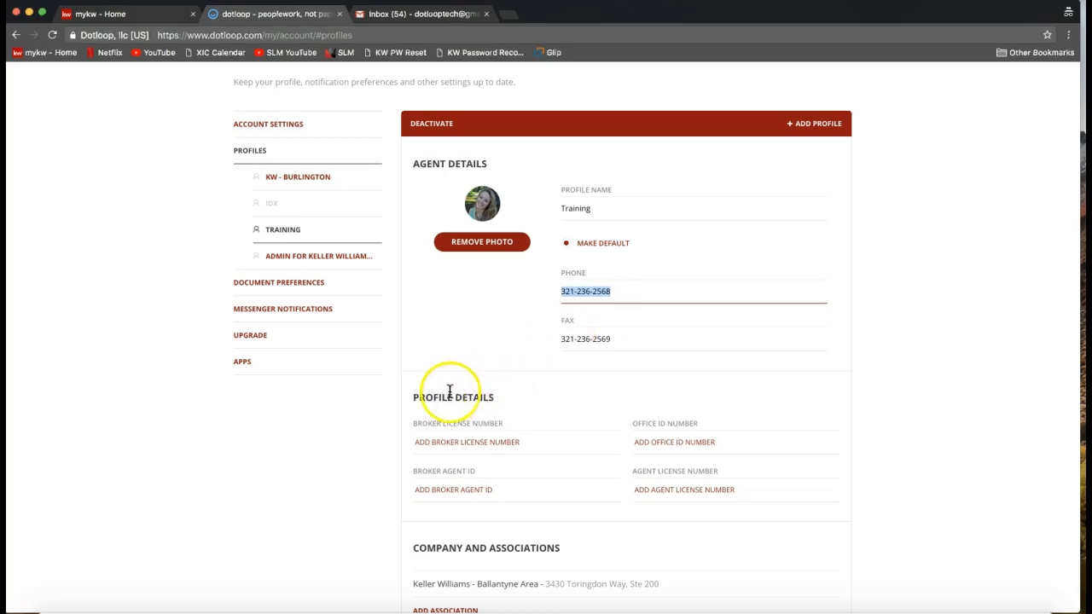
Highlight the Profile Details heading and the Agent License Number field in the Training profile.
left_click(420, 399)
left_click_drag(413, 399, 510, 398)
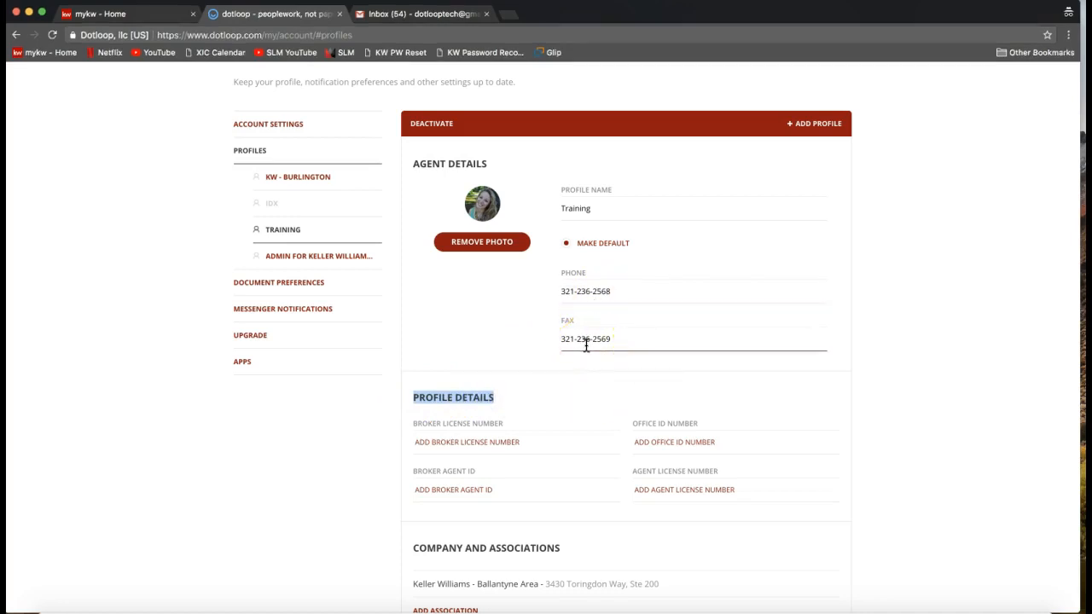
left_click(446, 409)
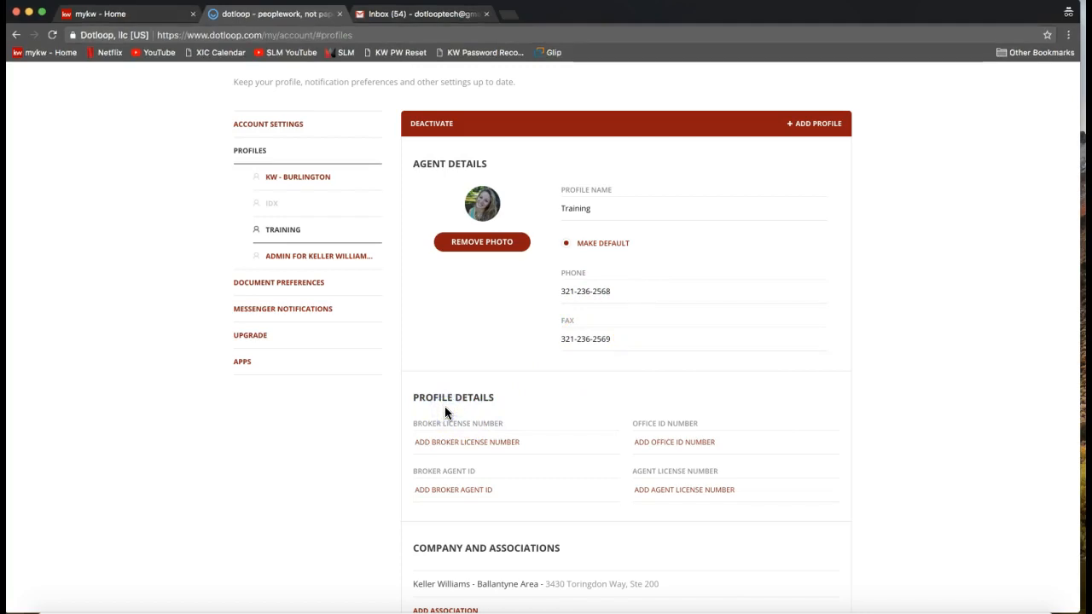
left_click(650, 489)
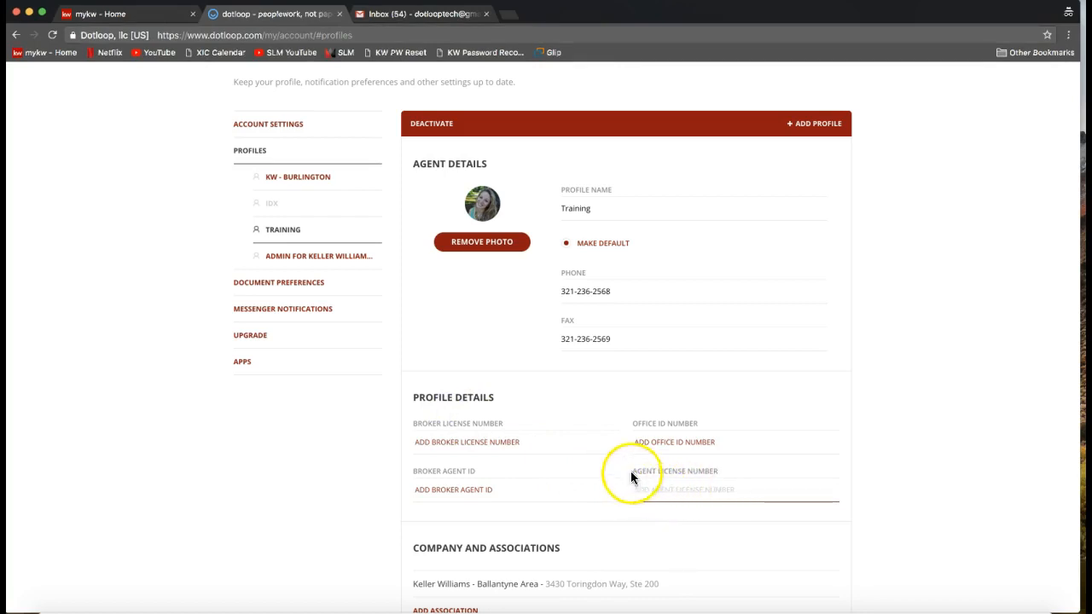
left_click_drag(631, 471, 687, 476)
left_click(700, 491)
left_click_drag(633, 472, 718, 475)
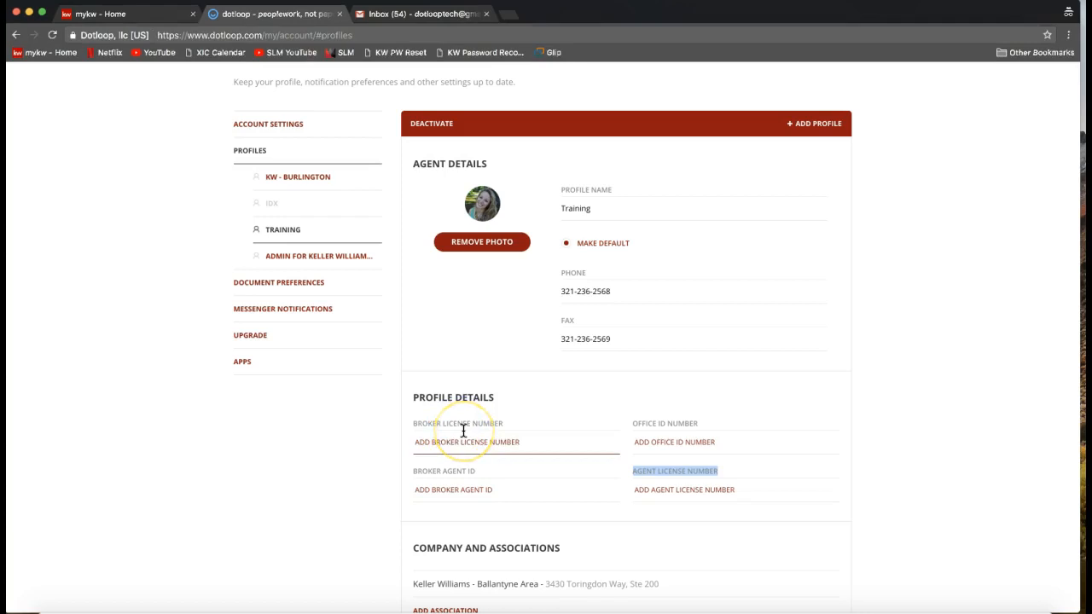
Highlight the Agent License Number label and the Company and Associations heading in the Training profile.
left_click(680, 487)
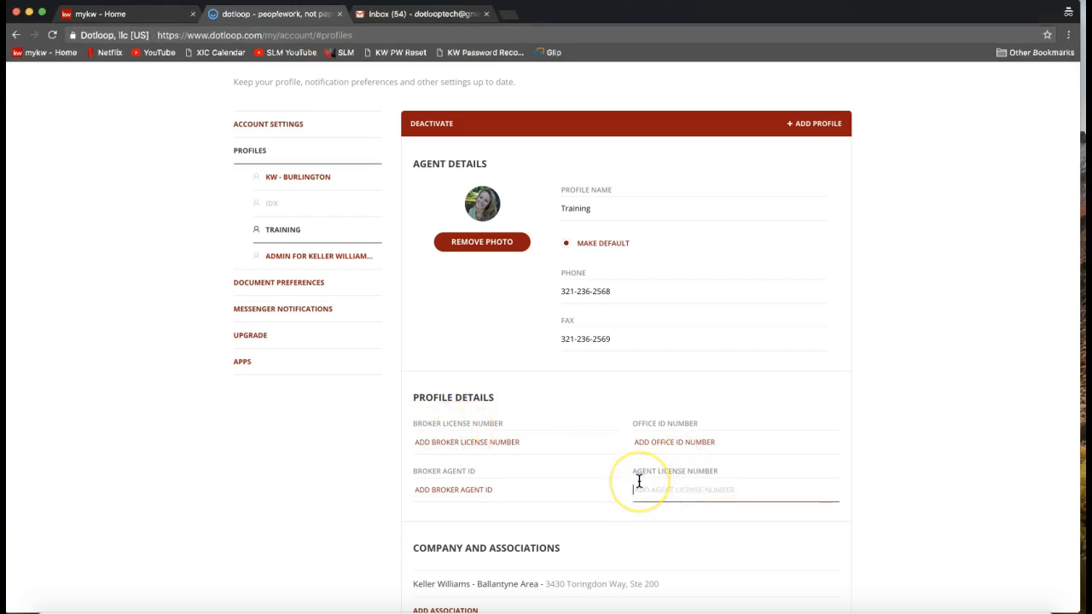
left_click_drag(633, 469, 770, 476)
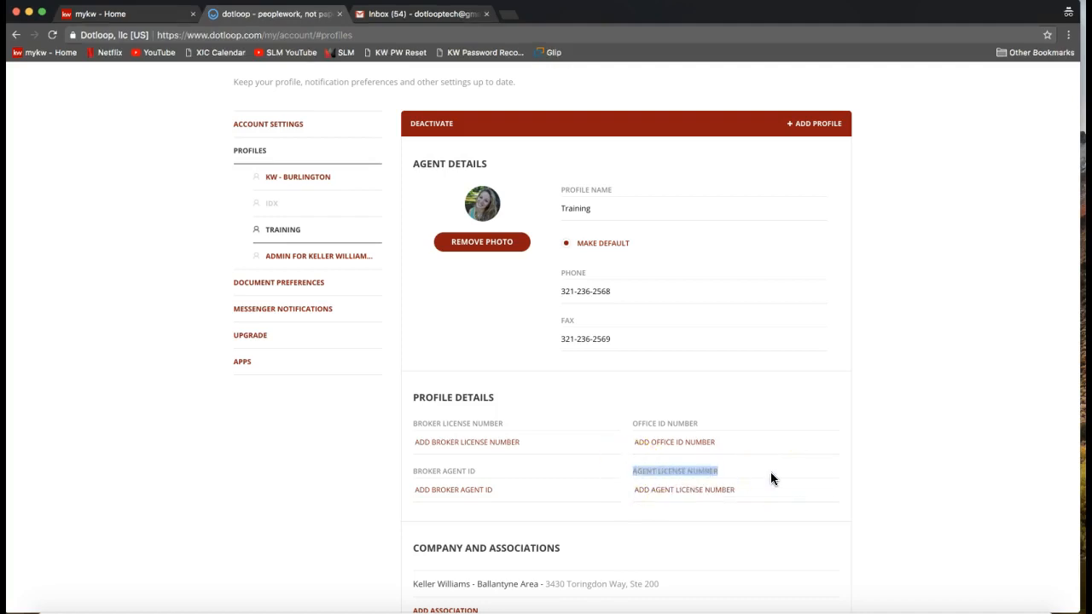
scroll(772, 475, "down", 1)
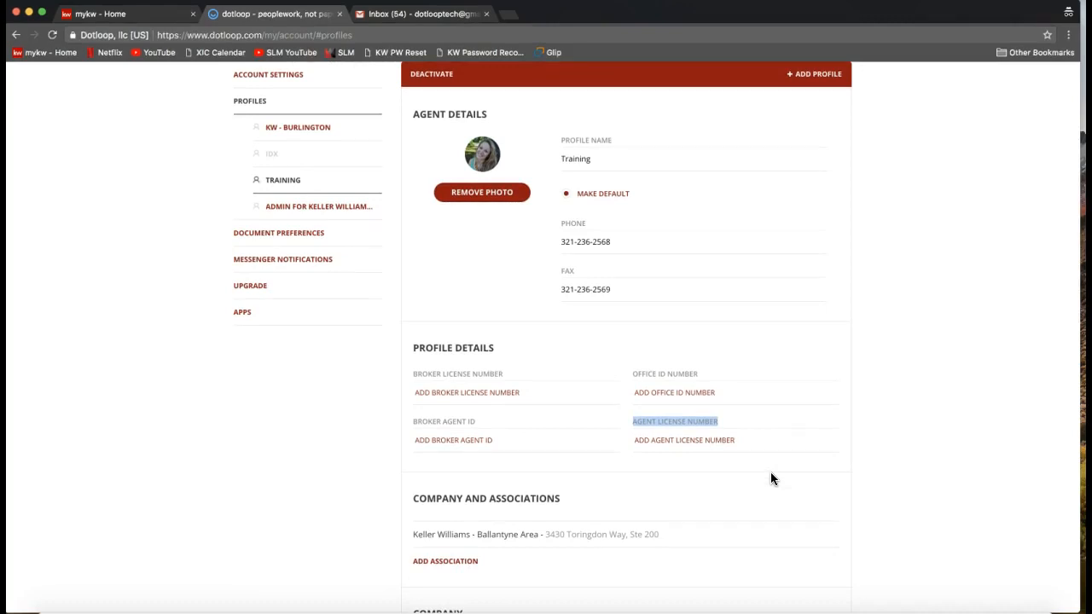
scroll(771, 478, "down", 1)
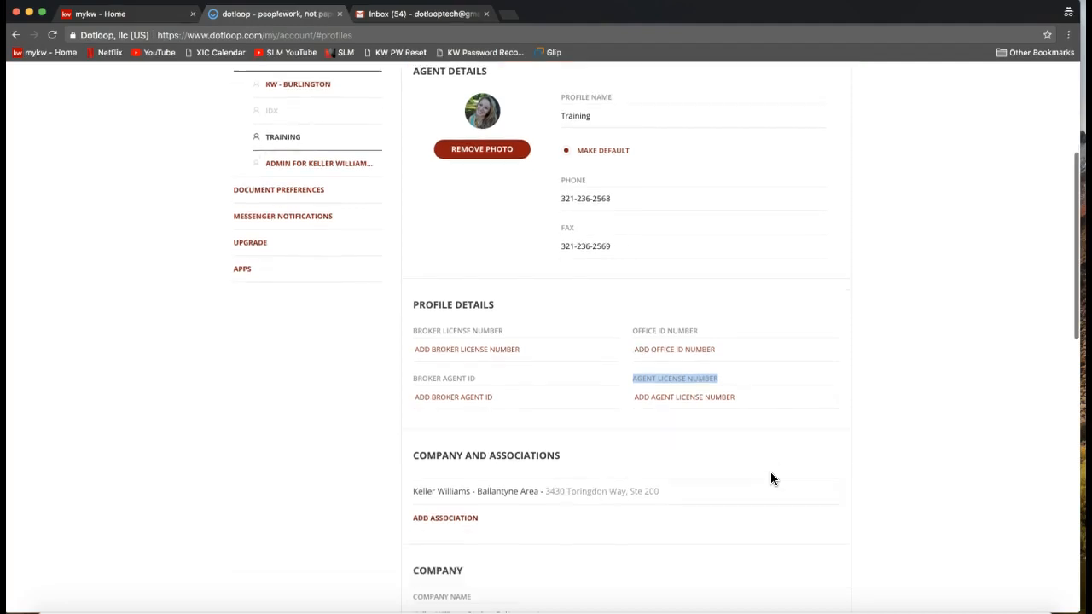
left_click_drag(586, 457, 409, 457)
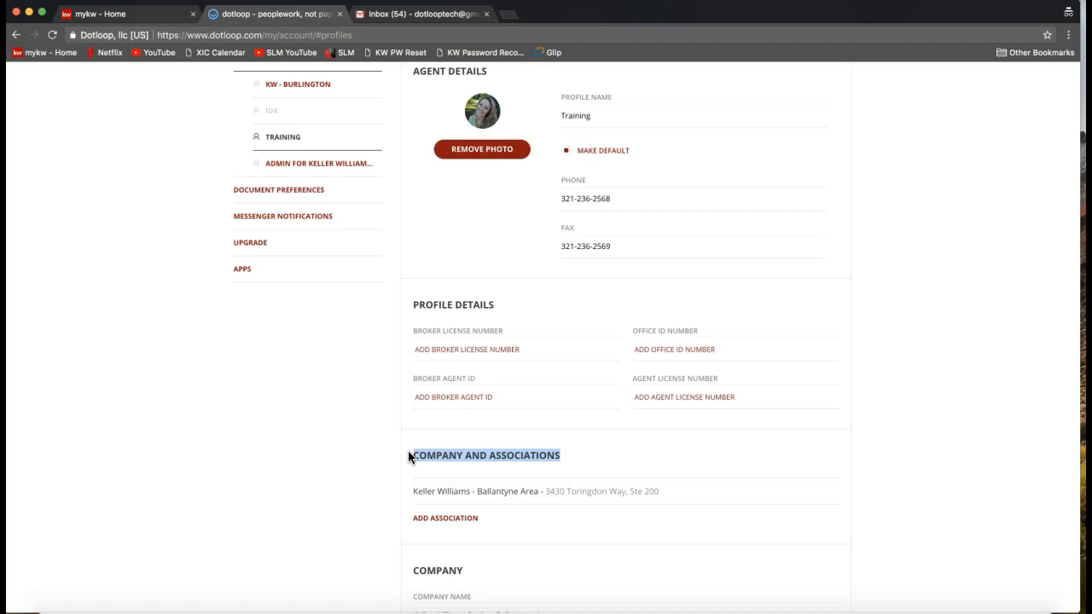
left_click(456, 493)
scroll(508, 493, "up", 3)
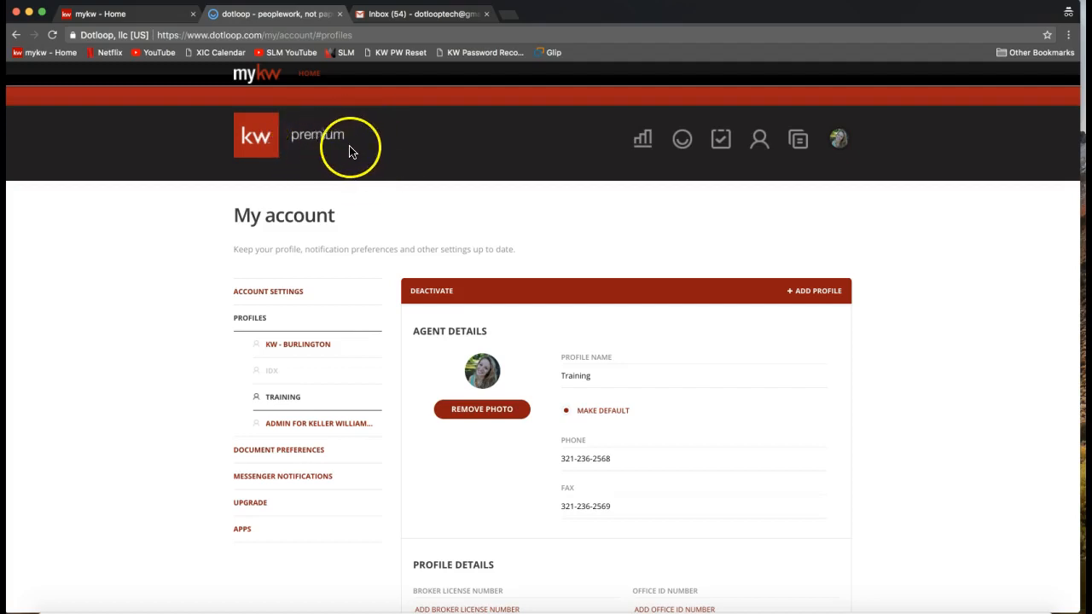
Examine the Training profile's Company section, highlighting the contents of its address and company name fields.
scroll(336, 154, "down", 4)
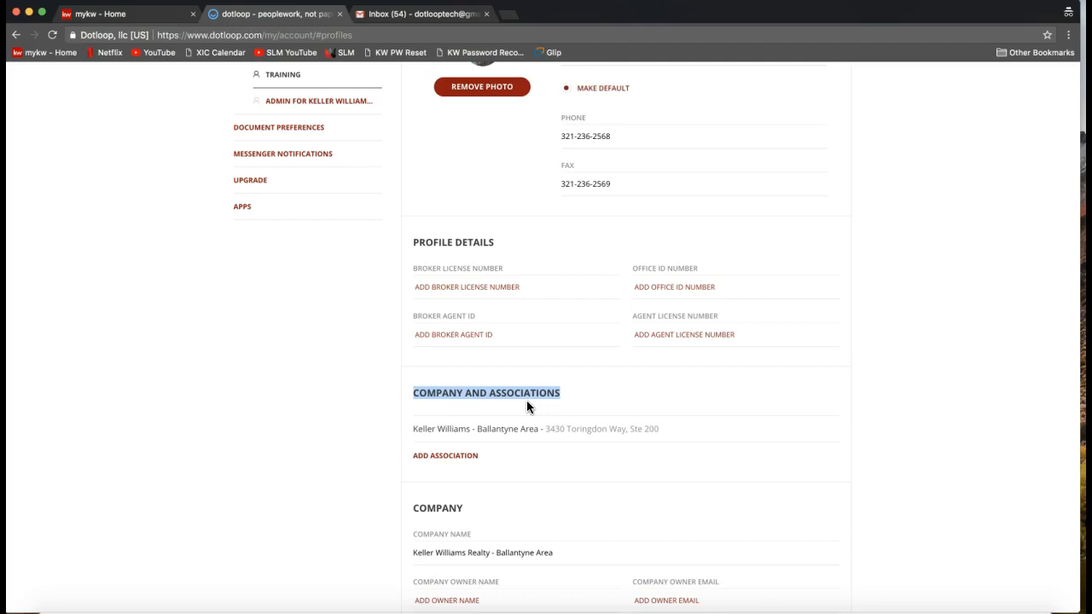
scroll(527, 401, "down", 2)
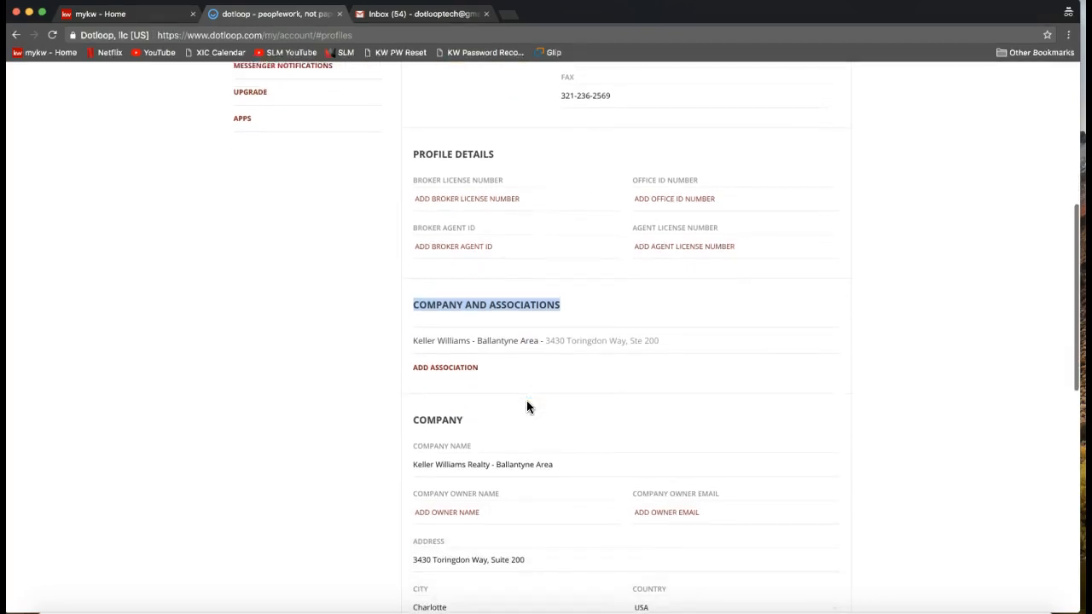
scroll(527, 407, "down", 4)
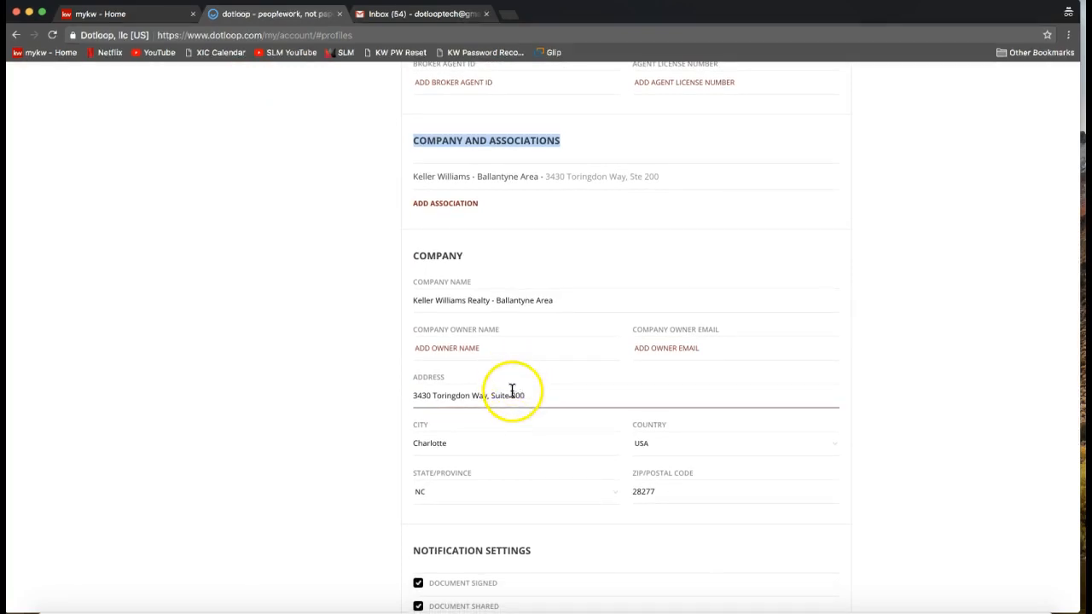
left_click(512, 392)
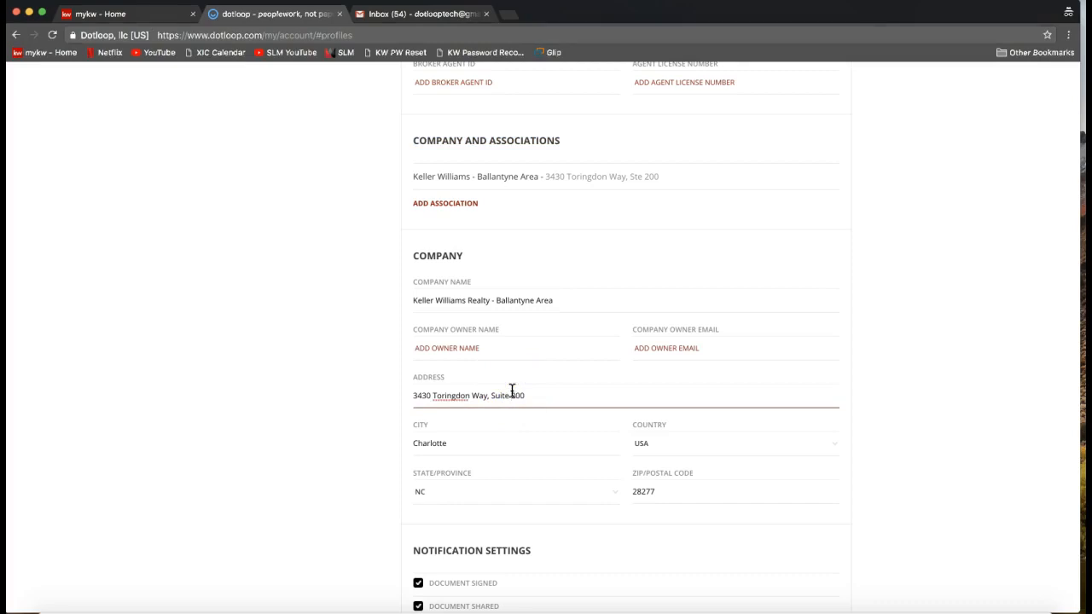
triple_click(512, 391)
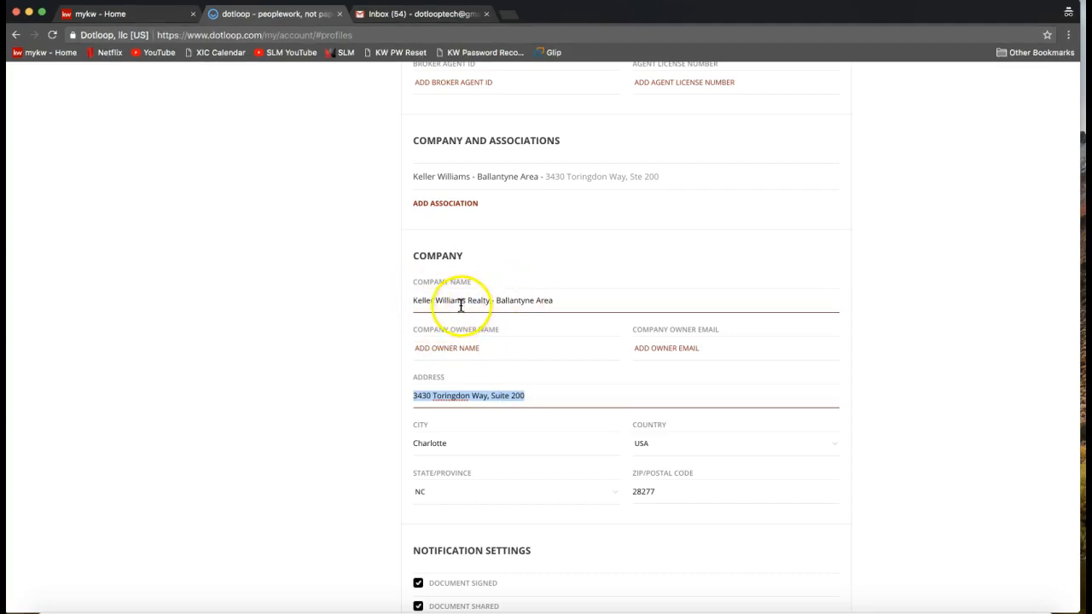
left_click_drag(417, 303, 493, 304)
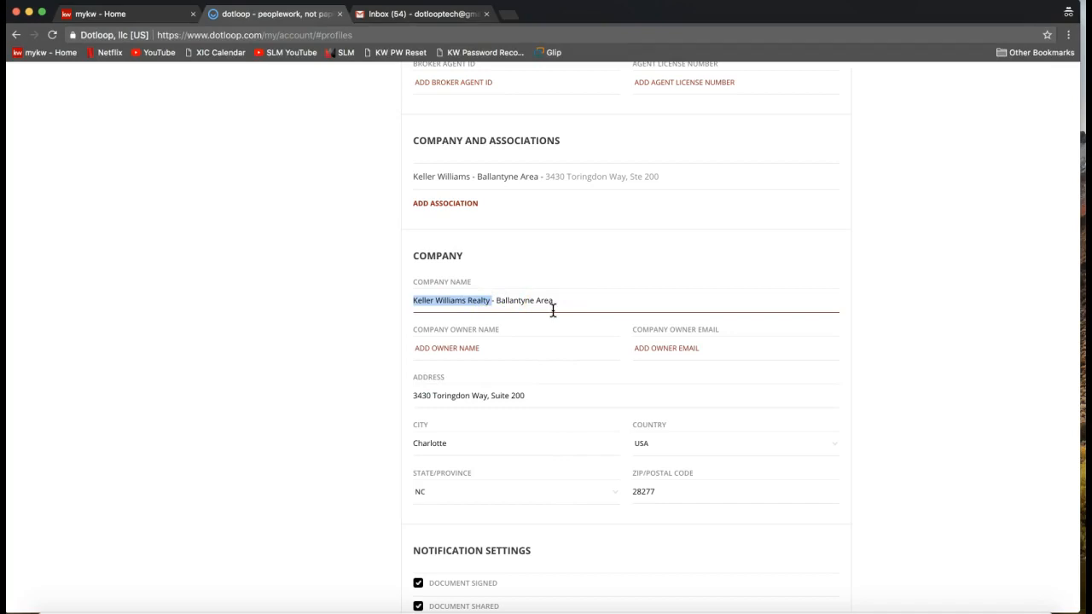
triple_click(507, 299)
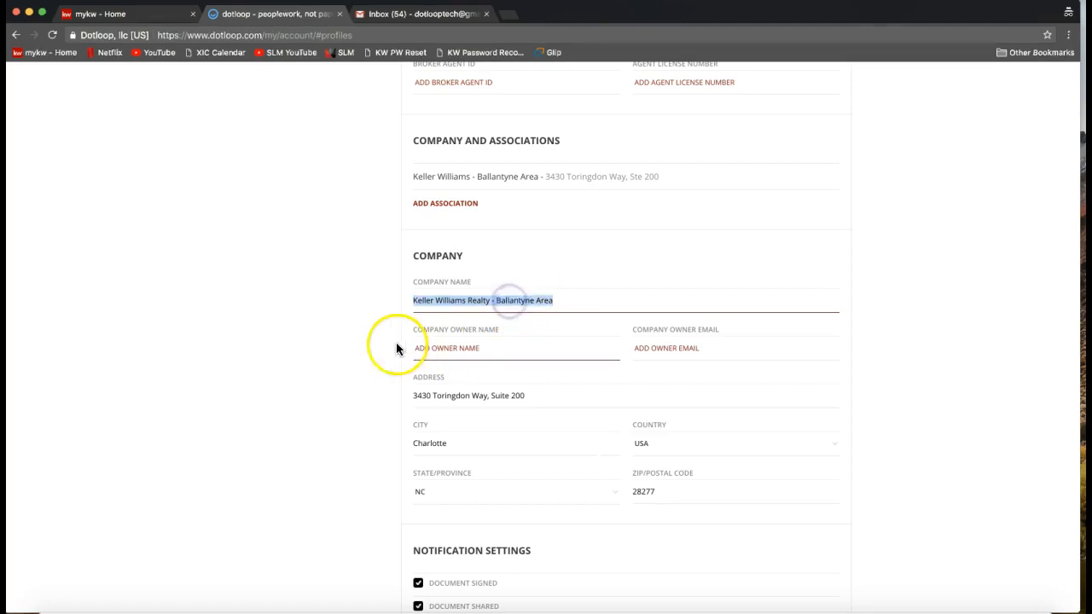
Review the Training profile's Notification Settings, including the email options, and save the profile.
scroll(392, 348, "down", 1)
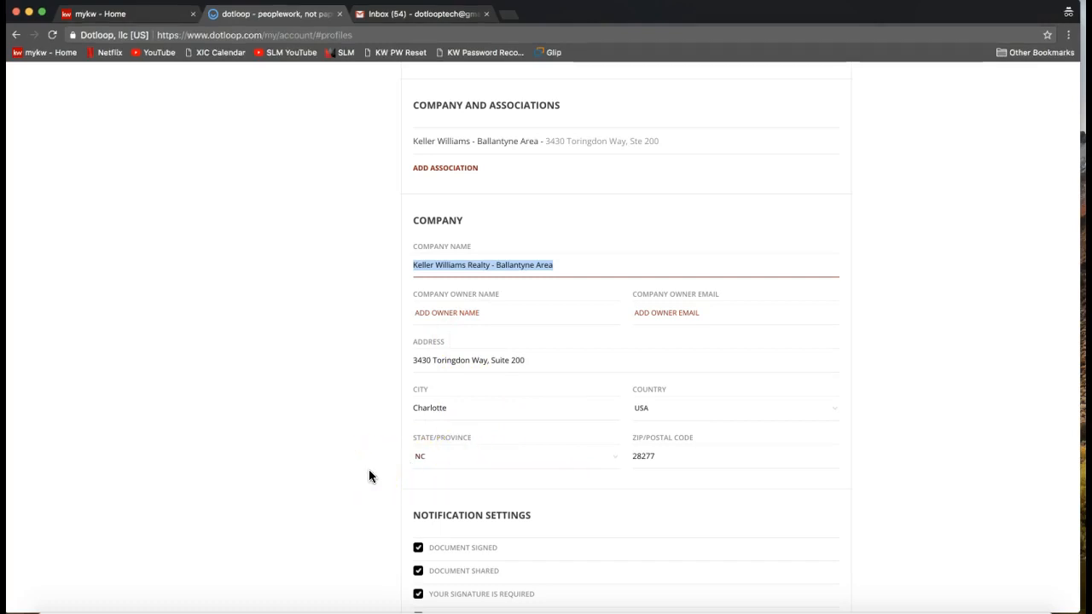
scroll(369, 471, "down", 5)
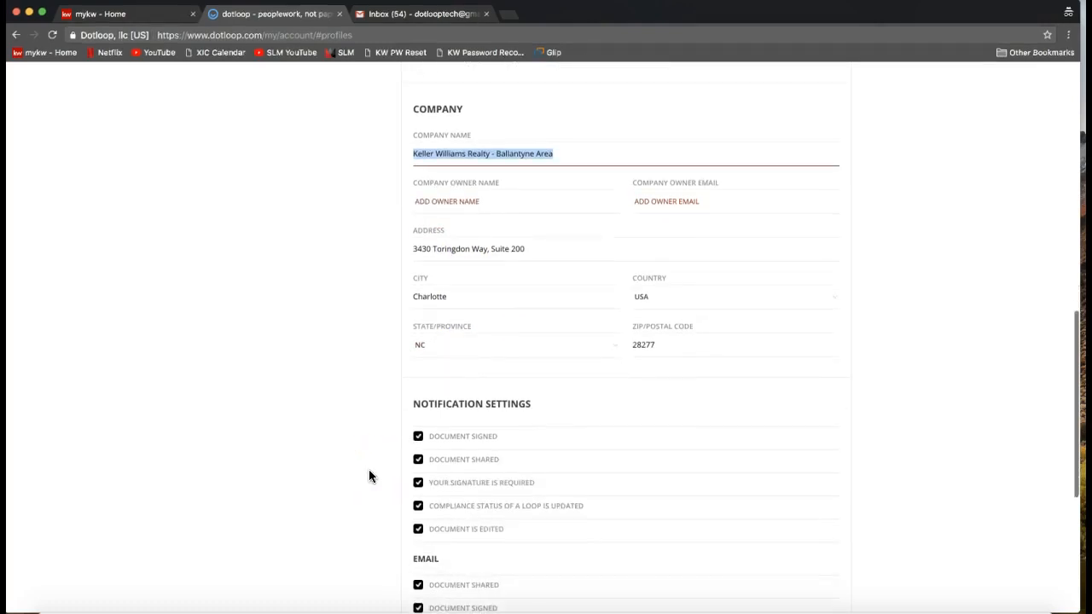
scroll(369, 477, "down", 2)
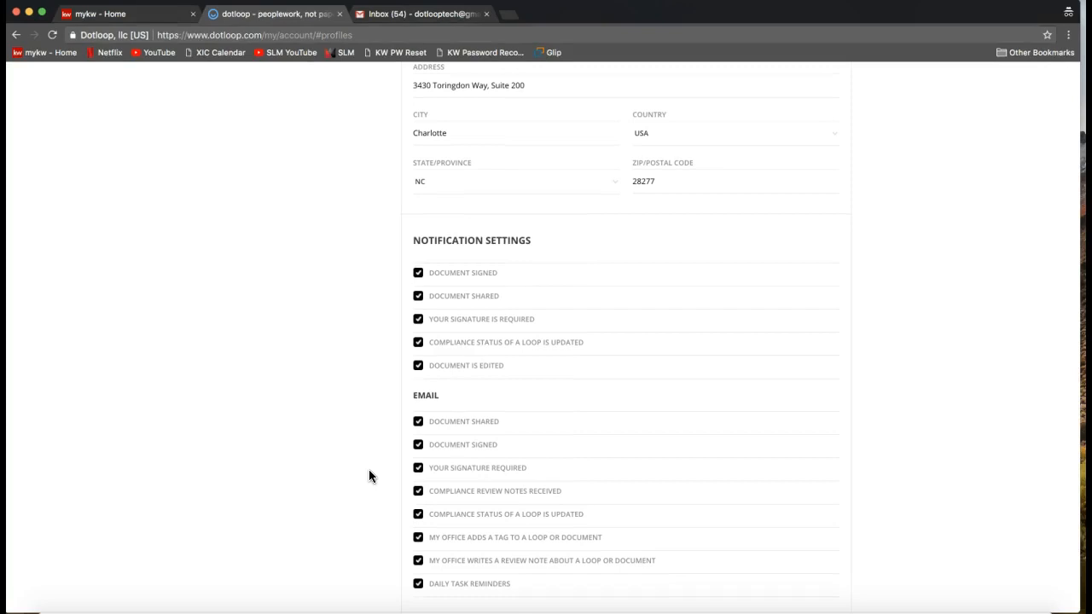
scroll(369, 476, "down", 1)
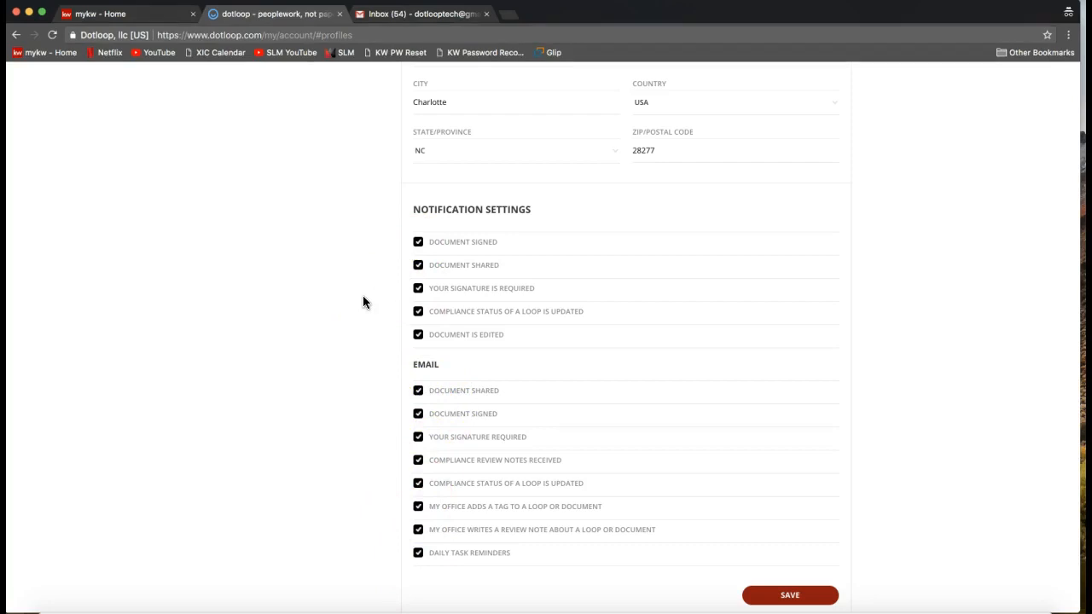
left_click(368, 365)
scroll(917, 371, "down", 2)
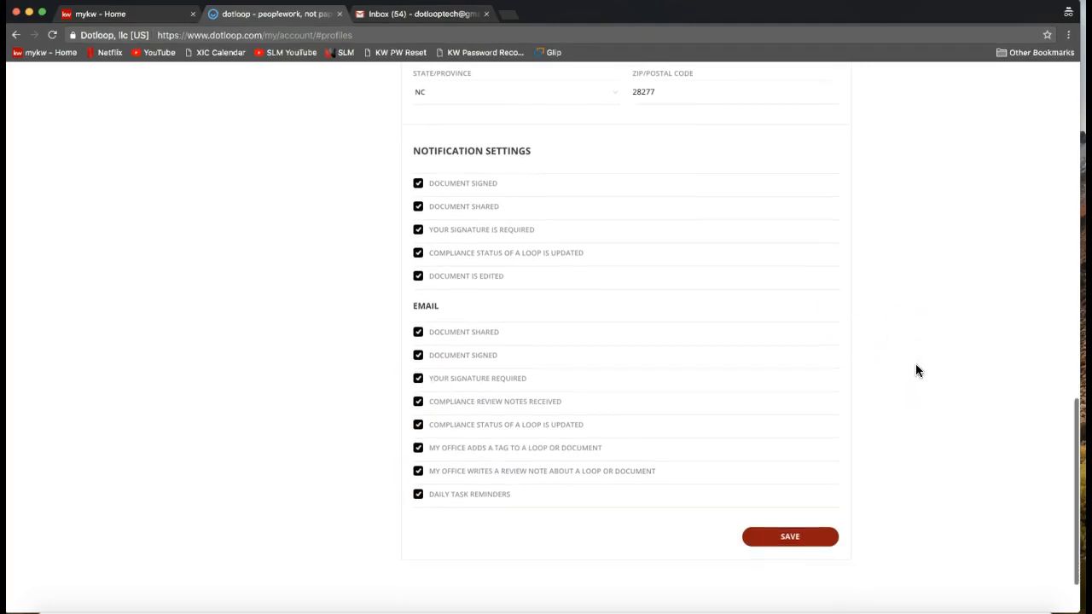
left_click(793, 539)
left_click(794, 544)
Leave the account profile and open the Templates section with its personal documents.
scroll(801, 553, "up", 10)
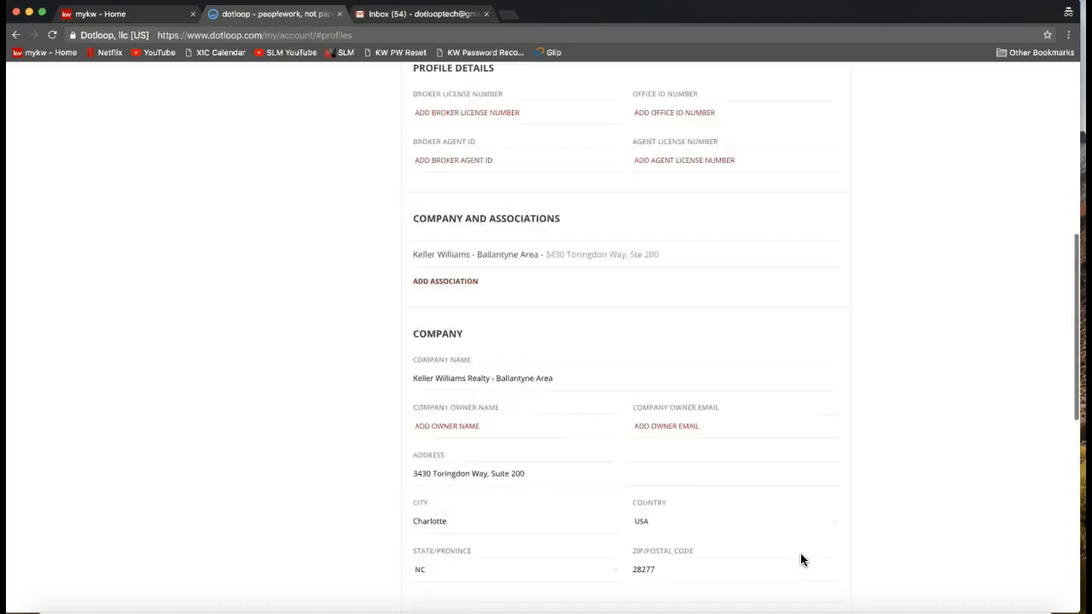
scroll(801, 554, "up", 2)
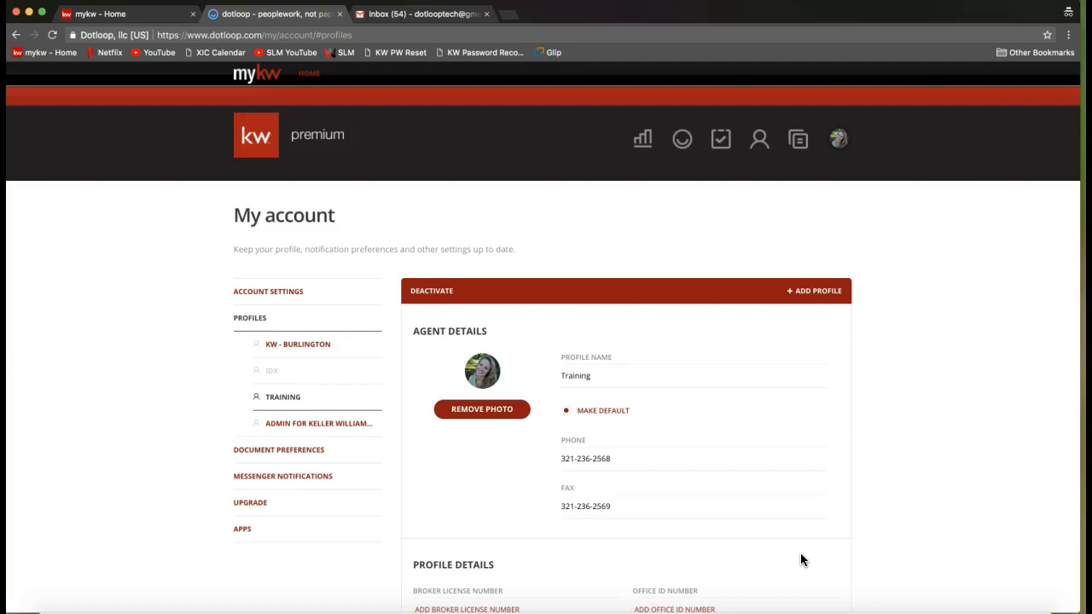
left_click(802, 147)
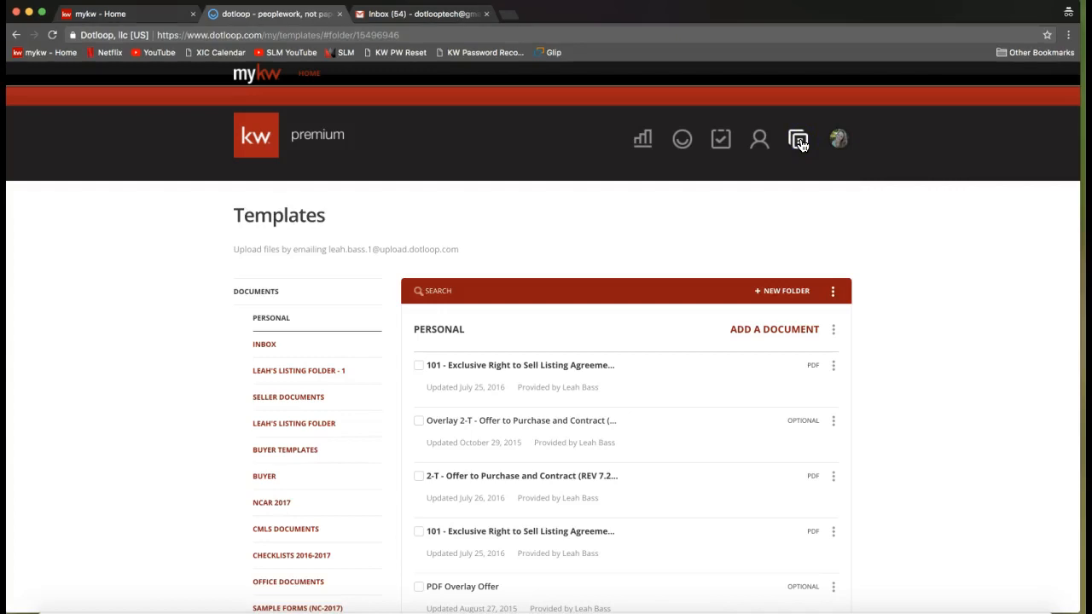
left_click(782, 195)
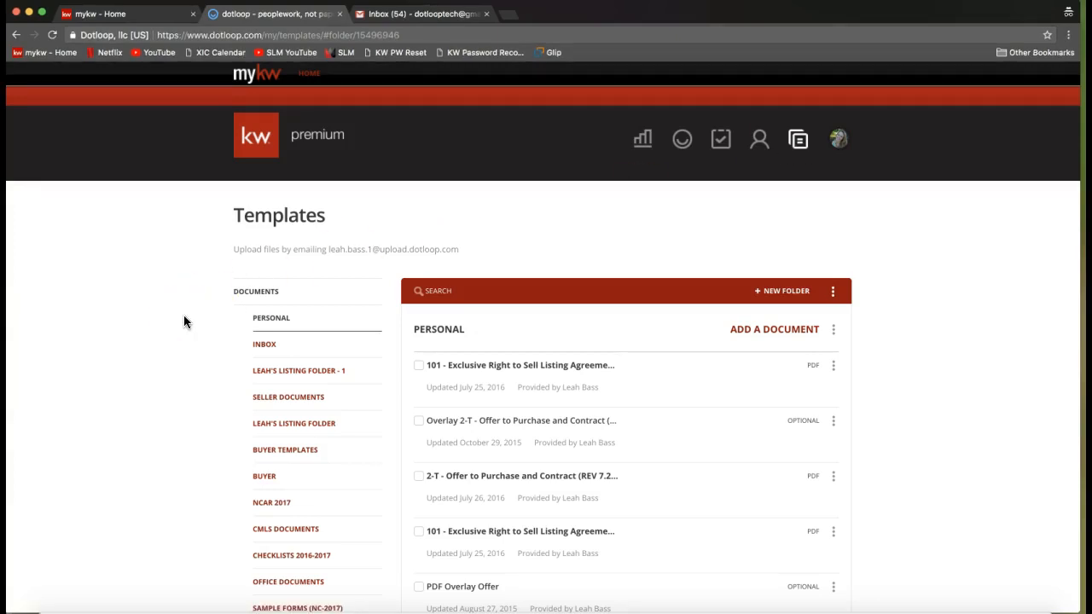
Look through the template folders and open the NCAR 2017 folder.
scroll(184, 322, "down", 3)
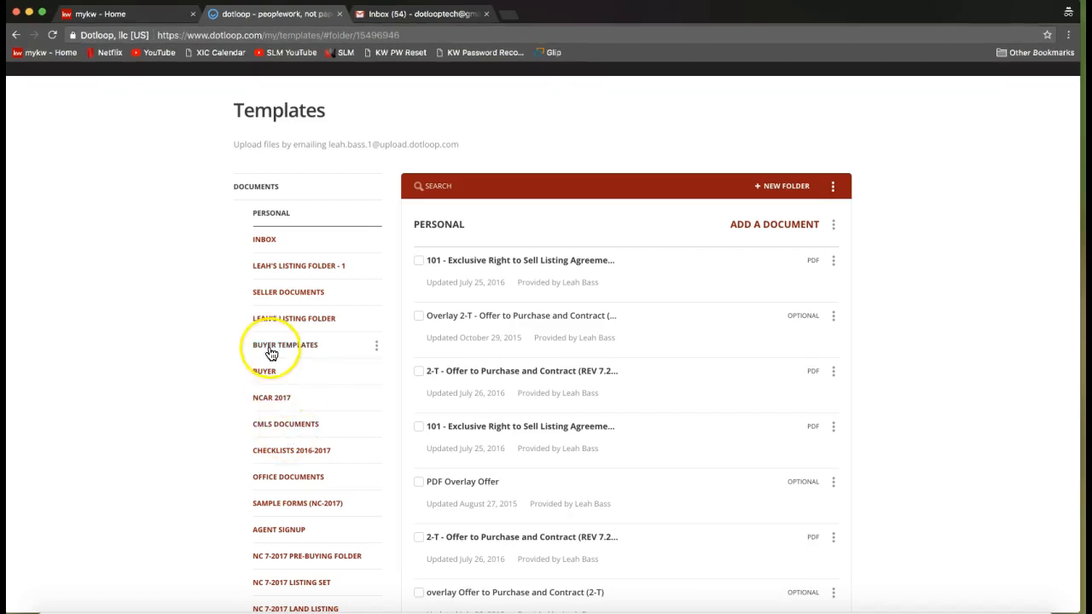
scroll(276, 489, "down", 3)
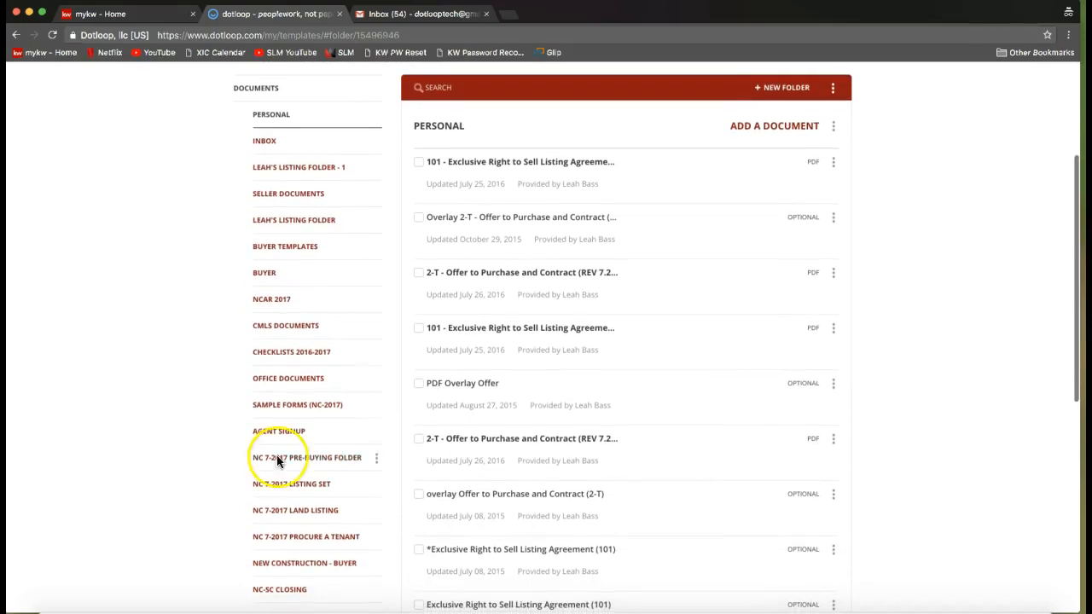
left_click(278, 309)
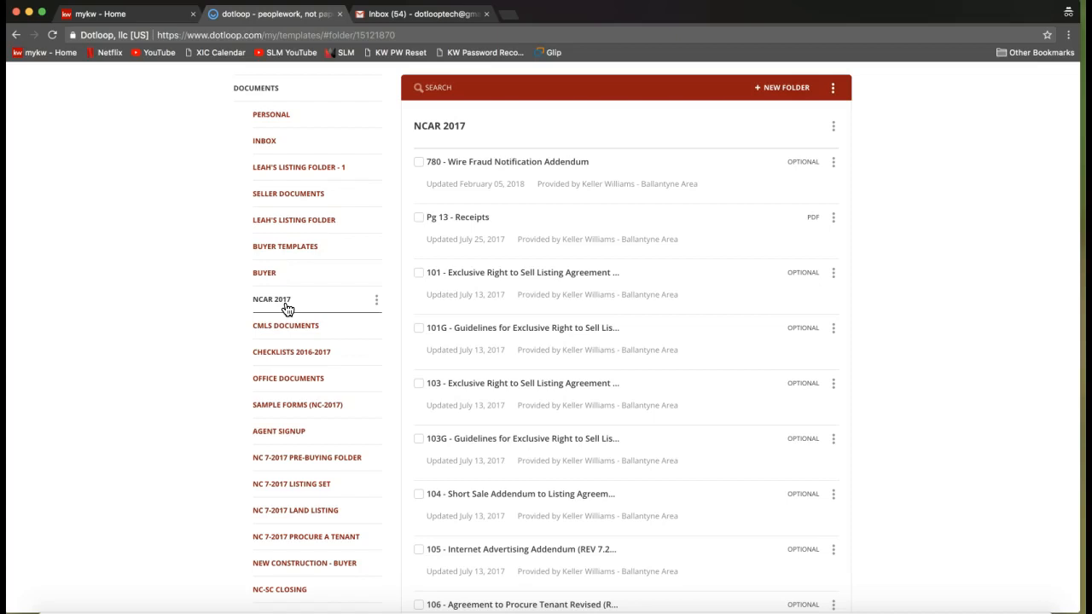
right_click(307, 303)
left_click(206, 317)
Search the NCAR 2017 template folder for "listing".
scroll(441, 263, "up", 2)
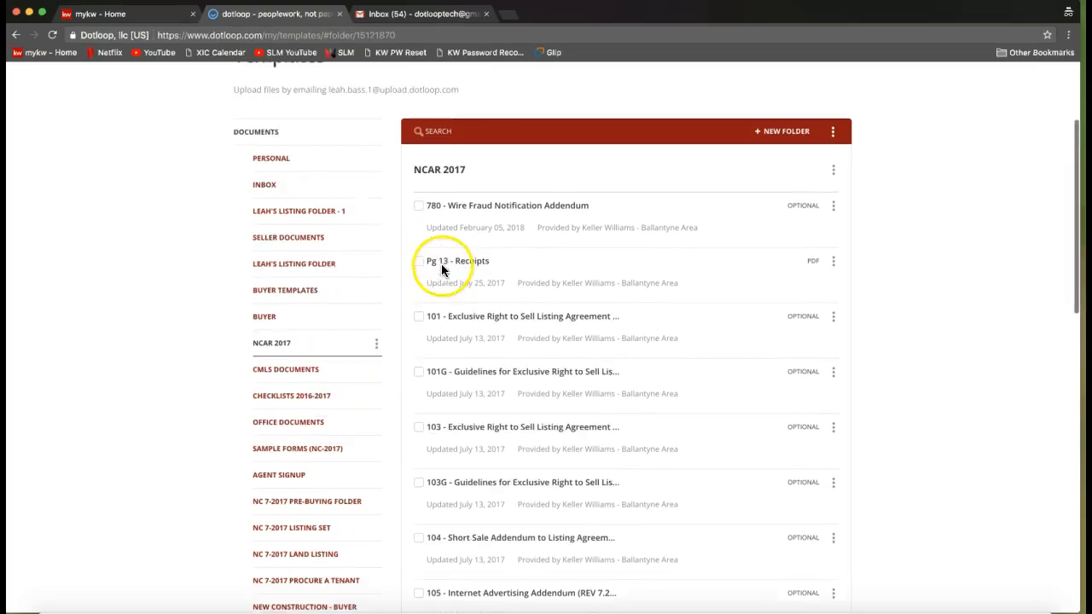
left_click(456, 142)
left_click(450, 147)
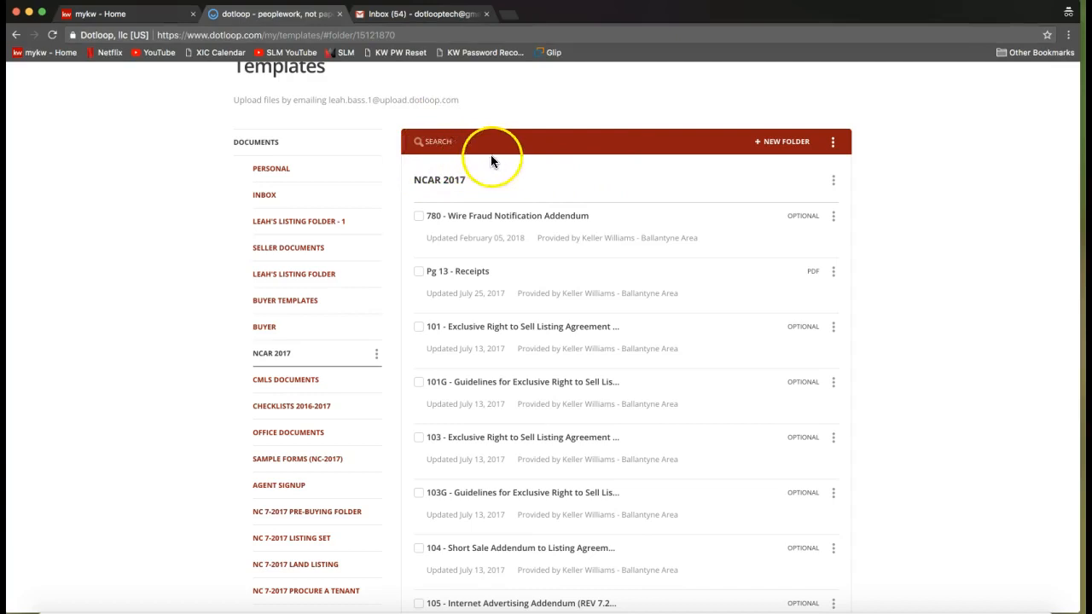
left_click(436, 142)
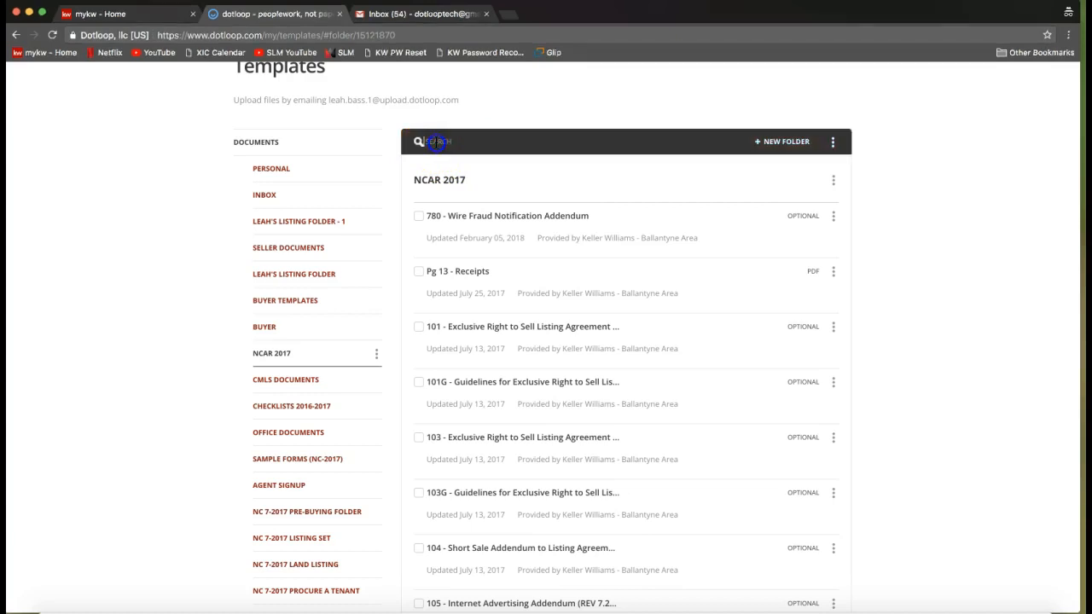
type("listing")
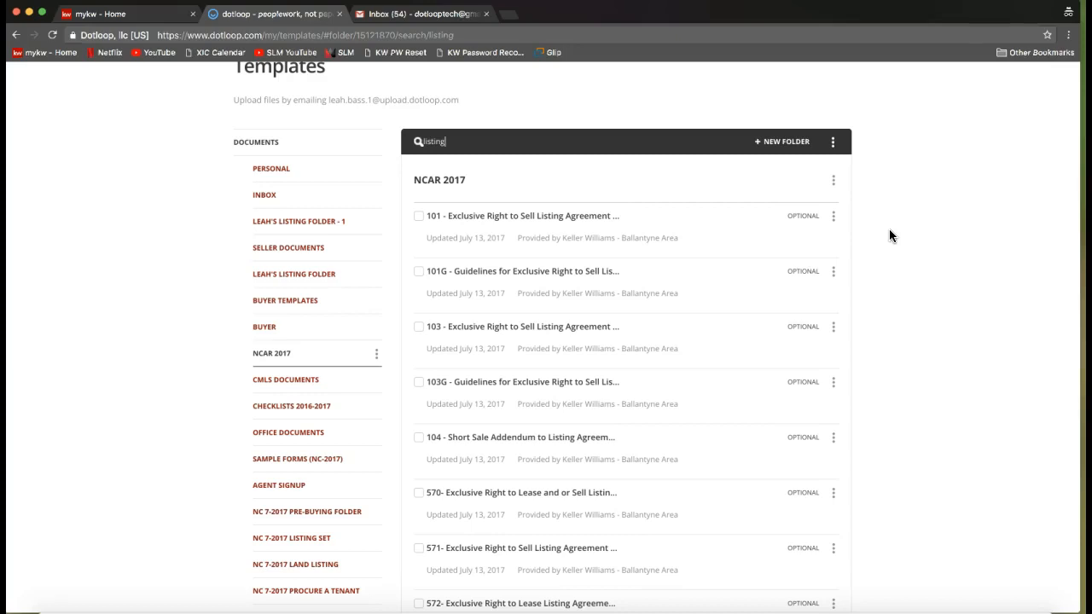
Examine the copy and download options of the 101 - Exclusive Right to Sell Listing Agreement template in the NCAR 2017 folder.
left_click(835, 221)
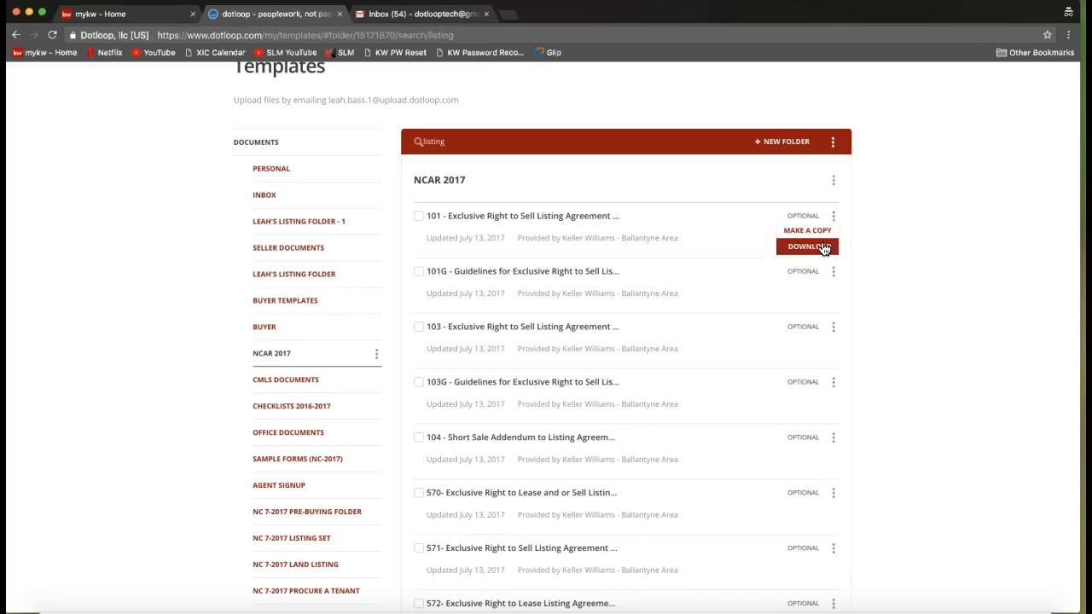
left_click(833, 246)
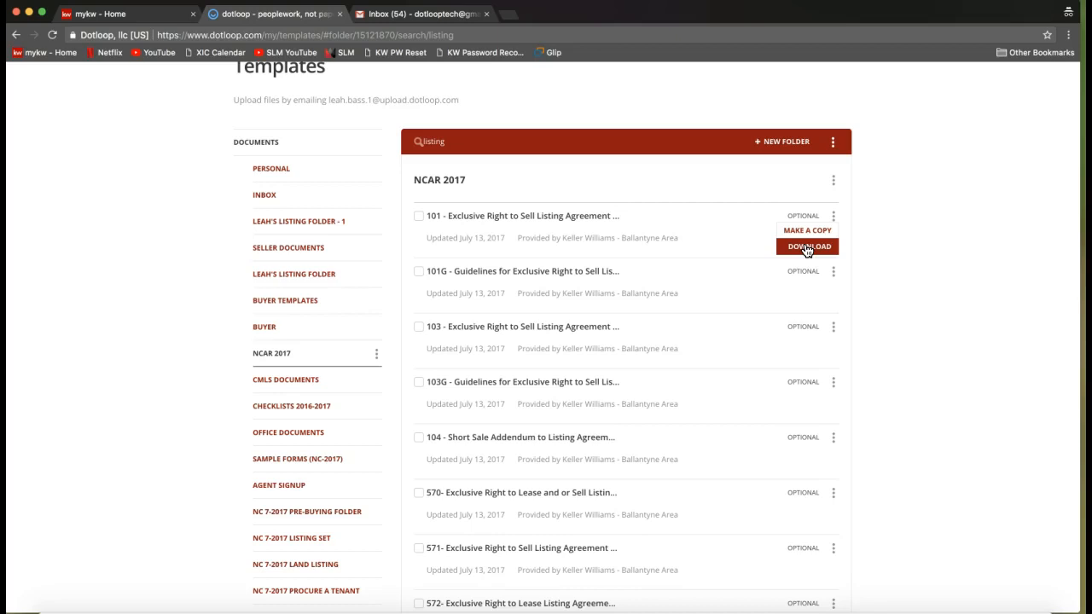
left_click(883, 231)
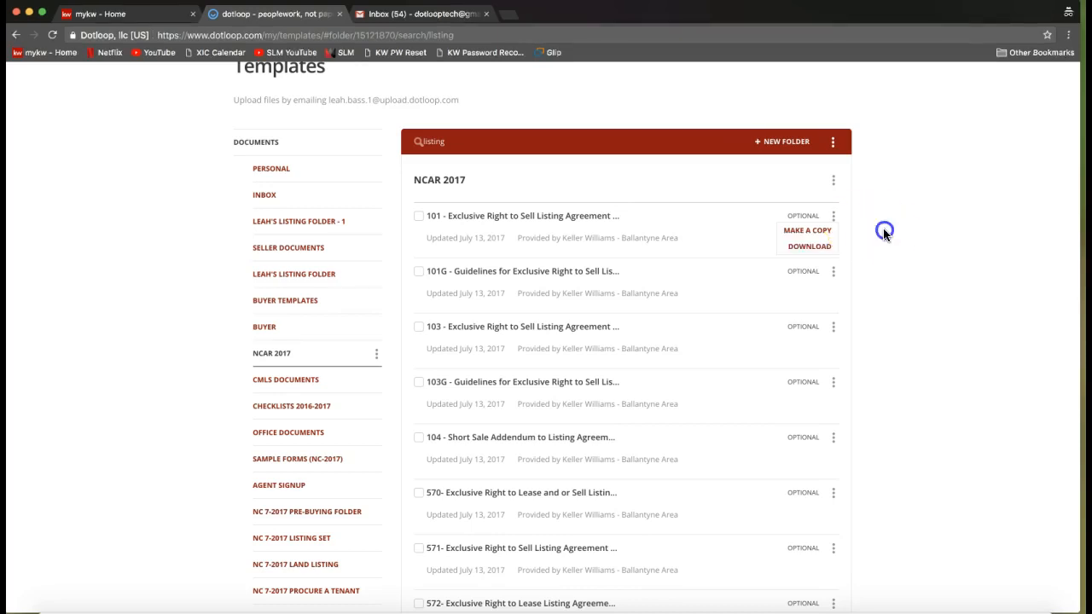
scroll(883, 227, "up", 3)
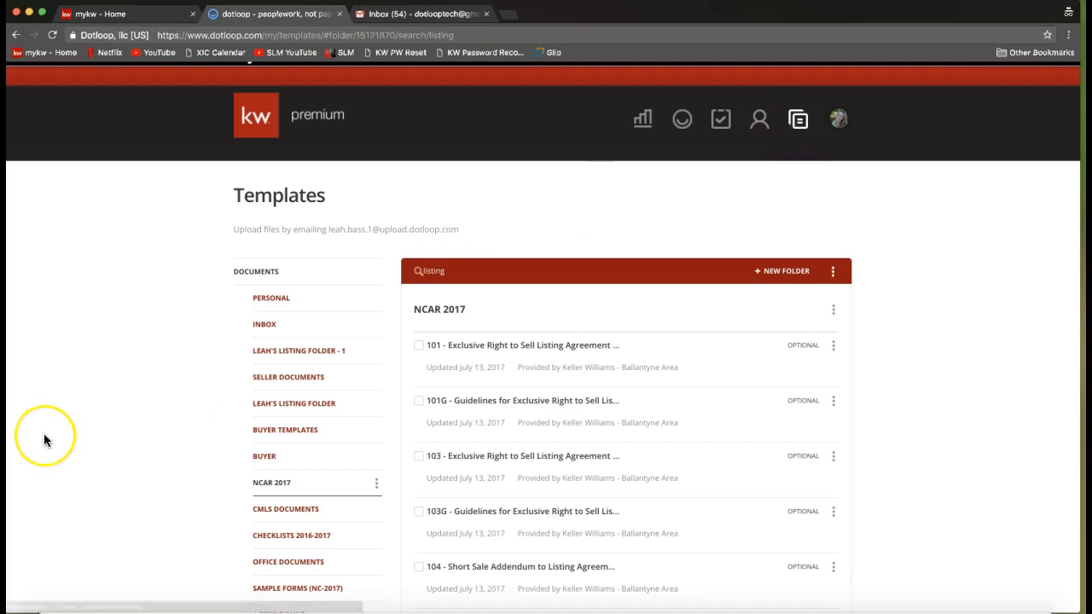
scroll(44, 433, "down", 3)
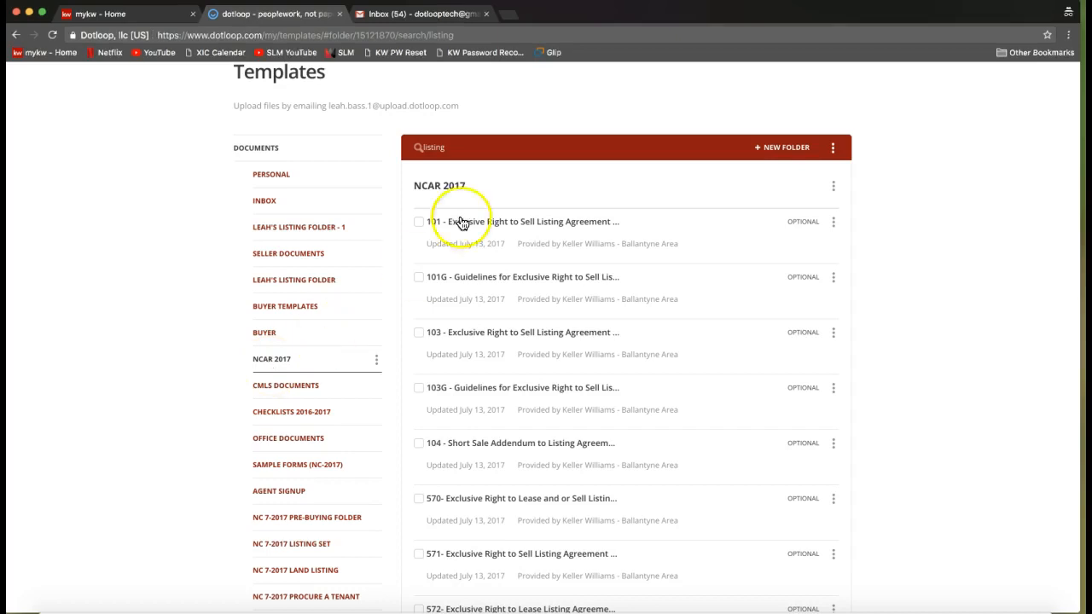
left_click(473, 149)
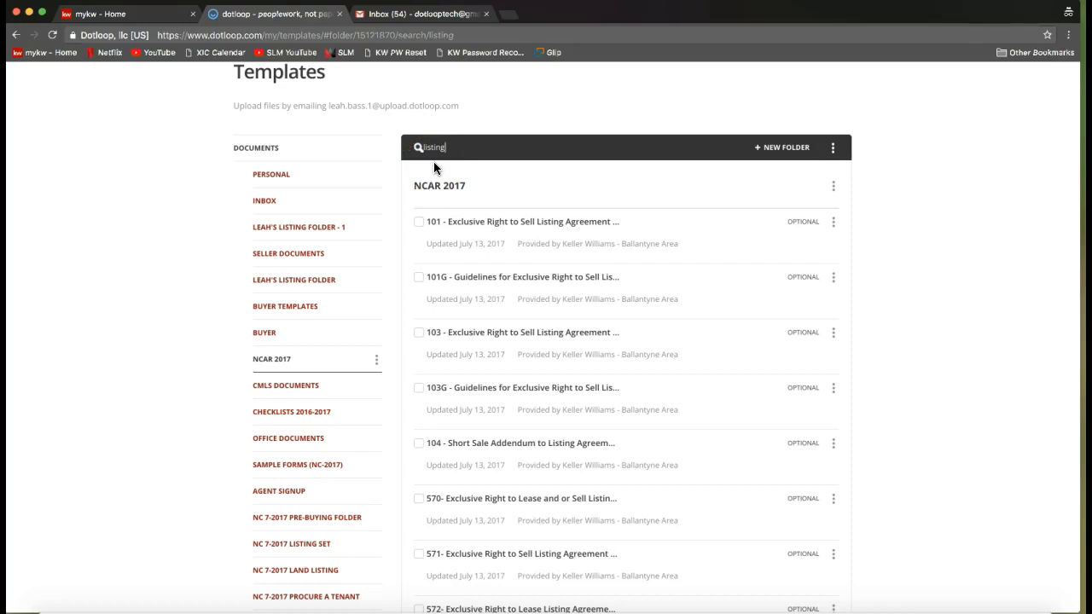
left_click(835, 223)
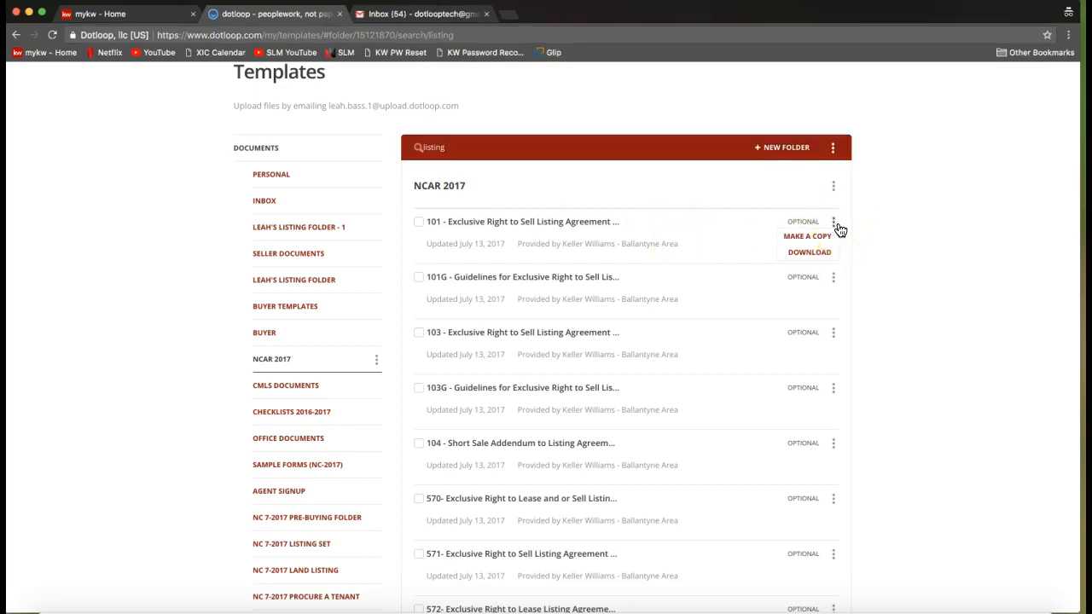
left_click(821, 254)
left_click(809, 252)
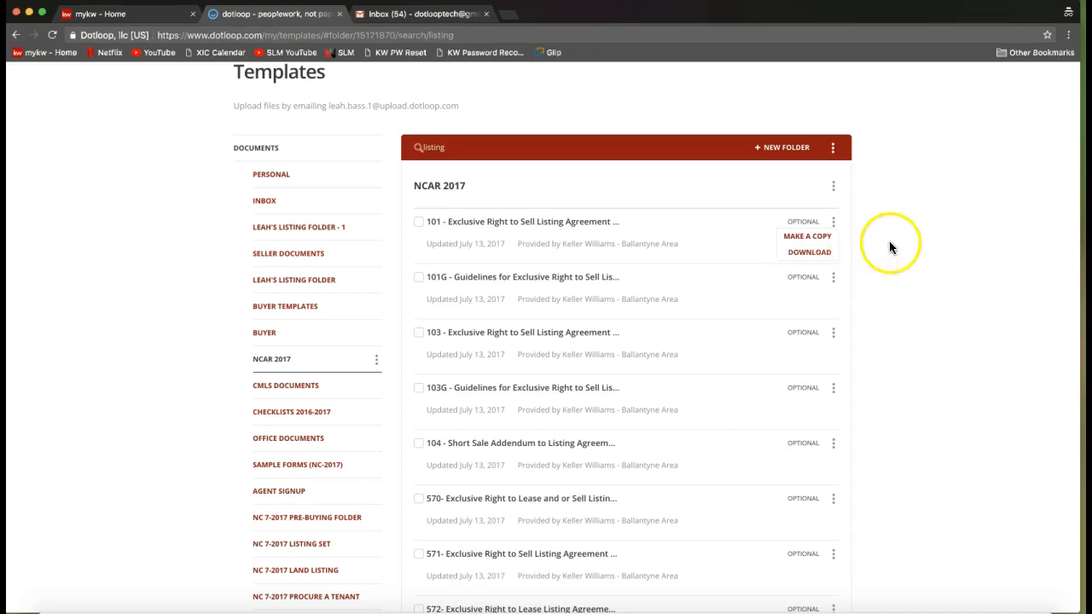
Leave Templates and open the Loops section.
scroll(889, 241, "up", 3)
scroll(890, 243, "up", 1)
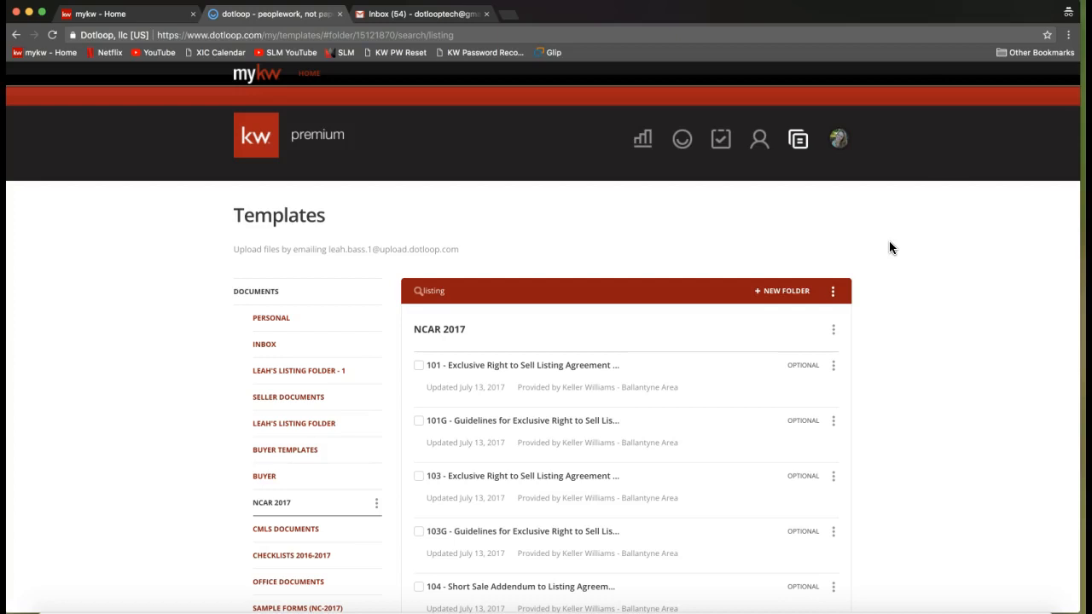
left_click(685, 145)
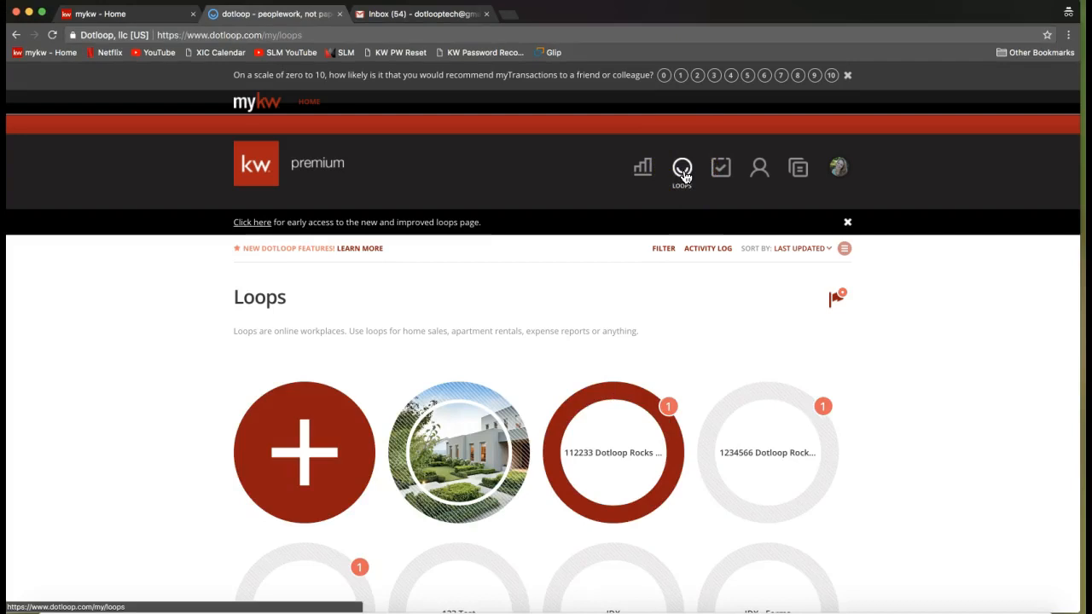
left_click(683, 177)
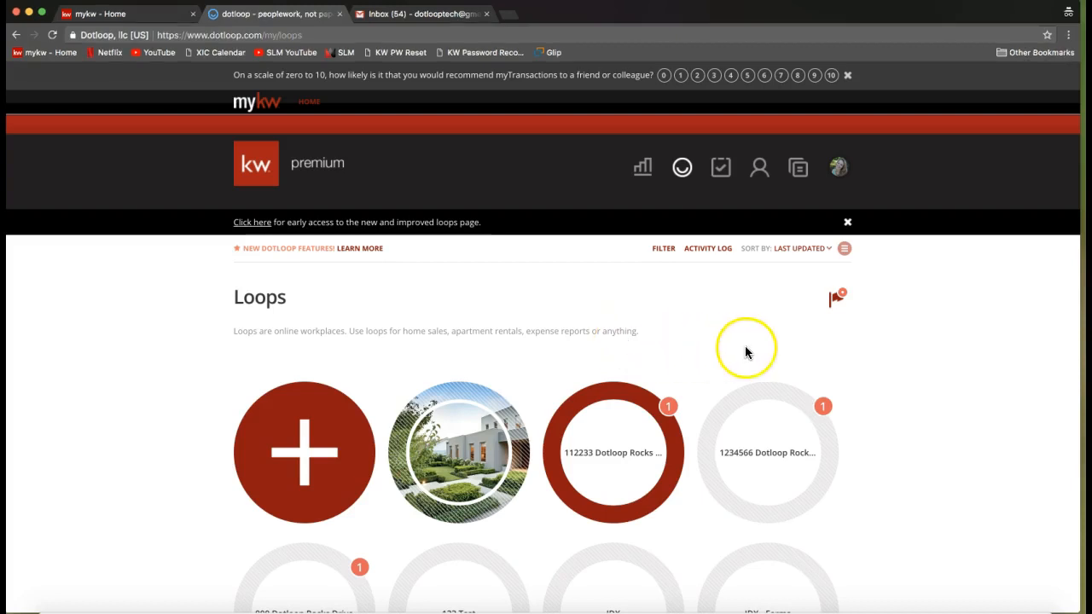
Switch the Loops page to list view and back to grid view.
left_click(877, 261)
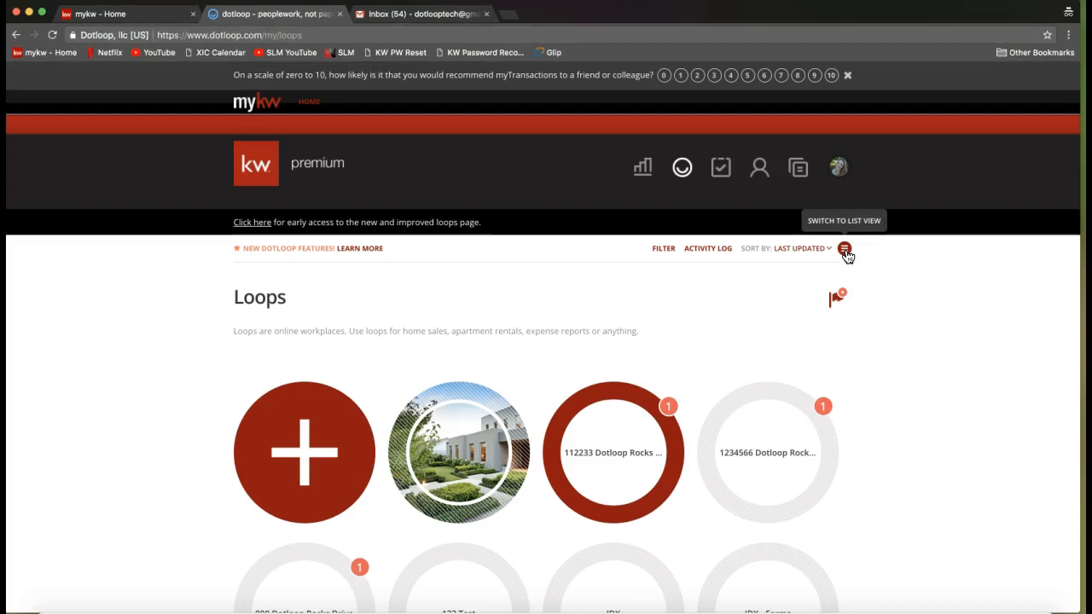
left_click(846, 253)
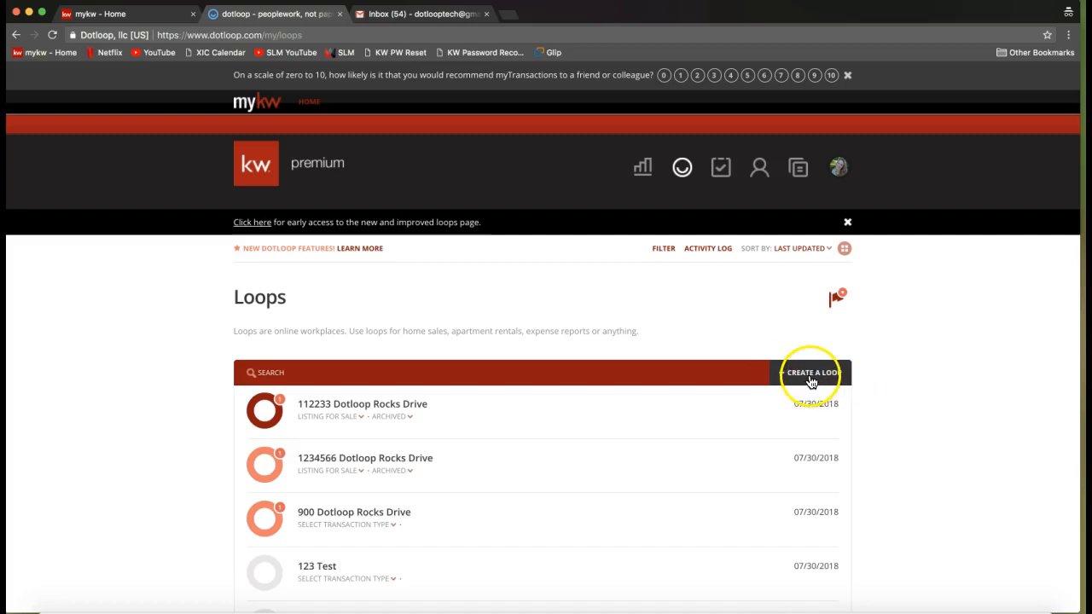
left_click(844, 250)
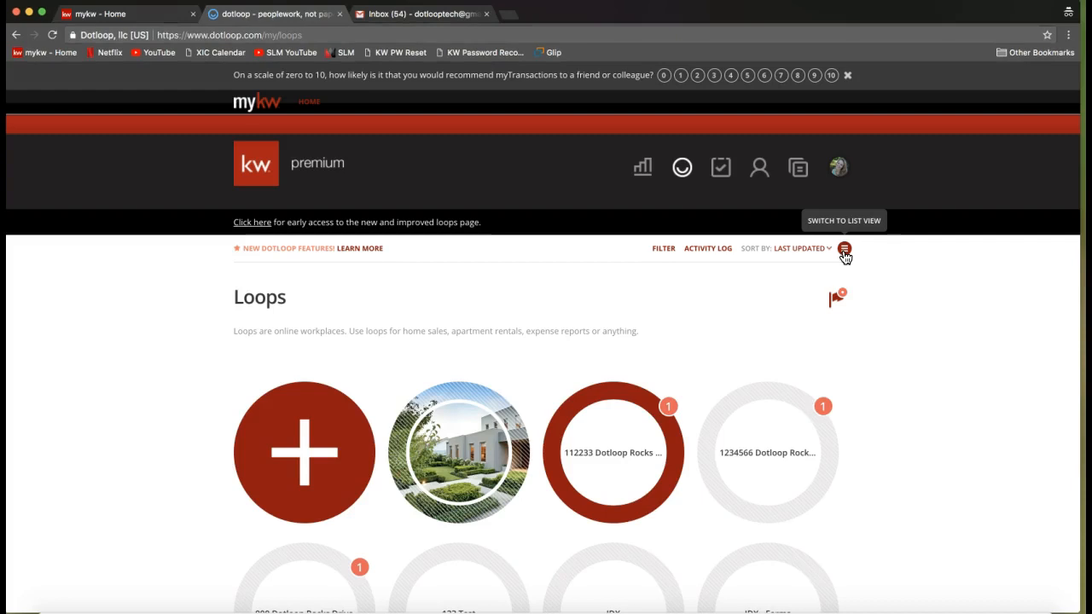
left_click(847, 263)
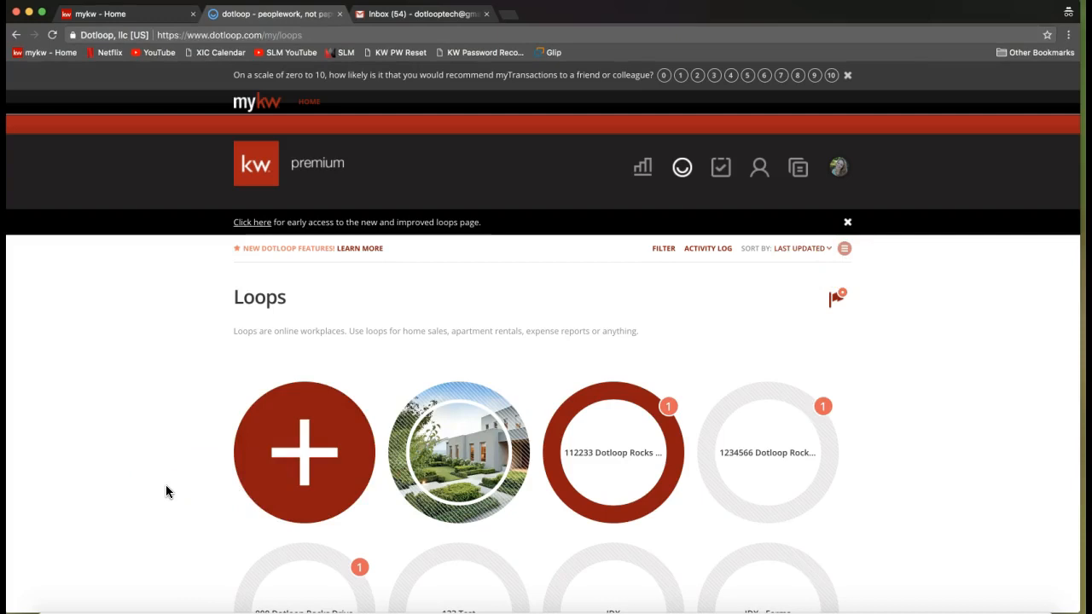
Start a new loop and enter the property's street address as its name.
left_click(271, 436)
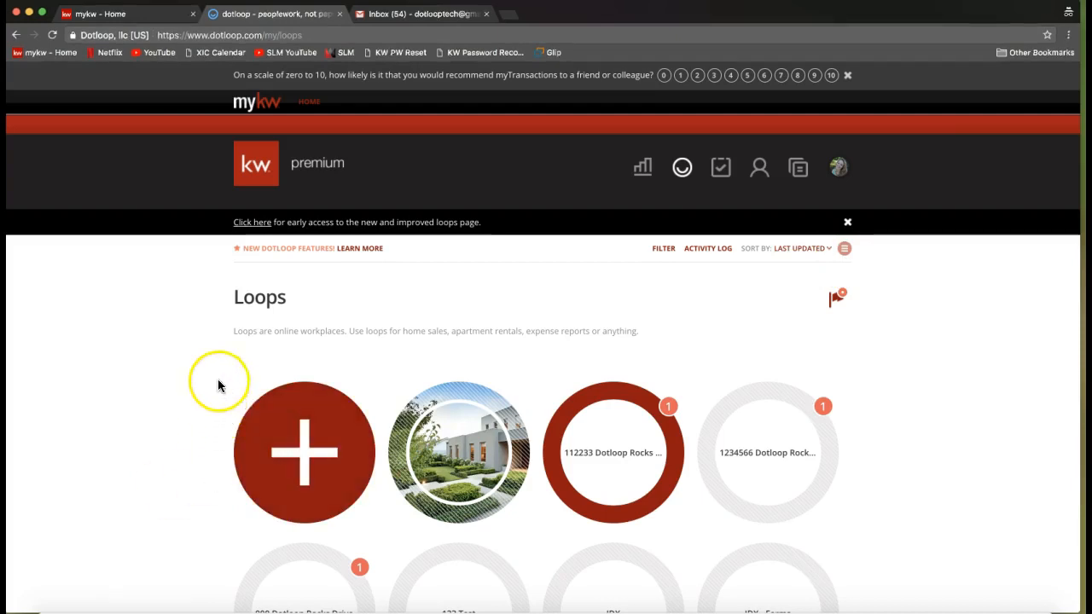
left_click(287, 329)
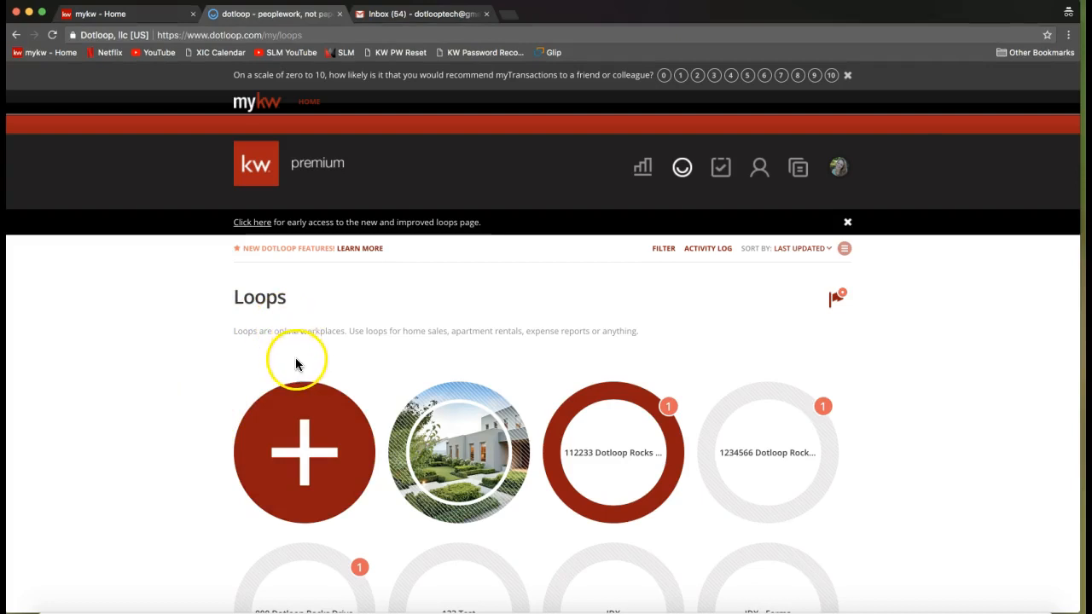
left_click(288, 446)
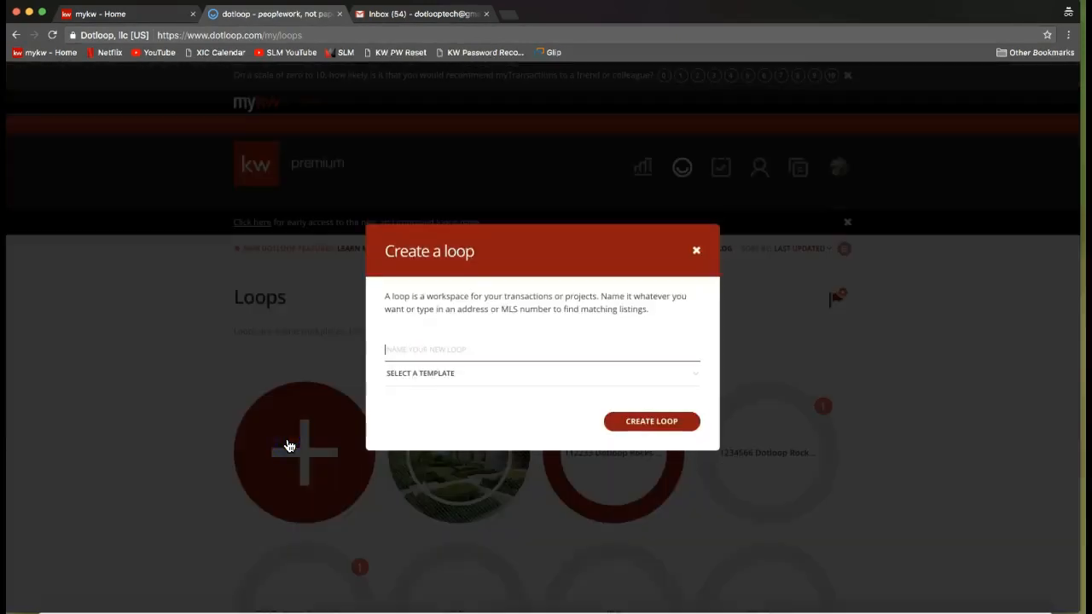
left_click(444, 349)
type("8765 Dotloo")
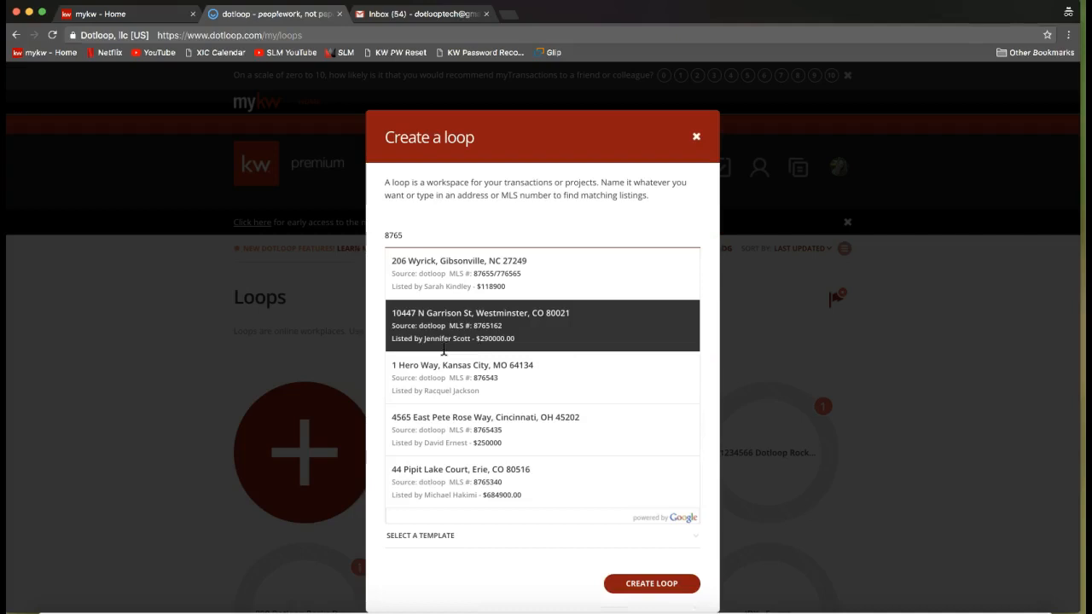
type("p Rocks")
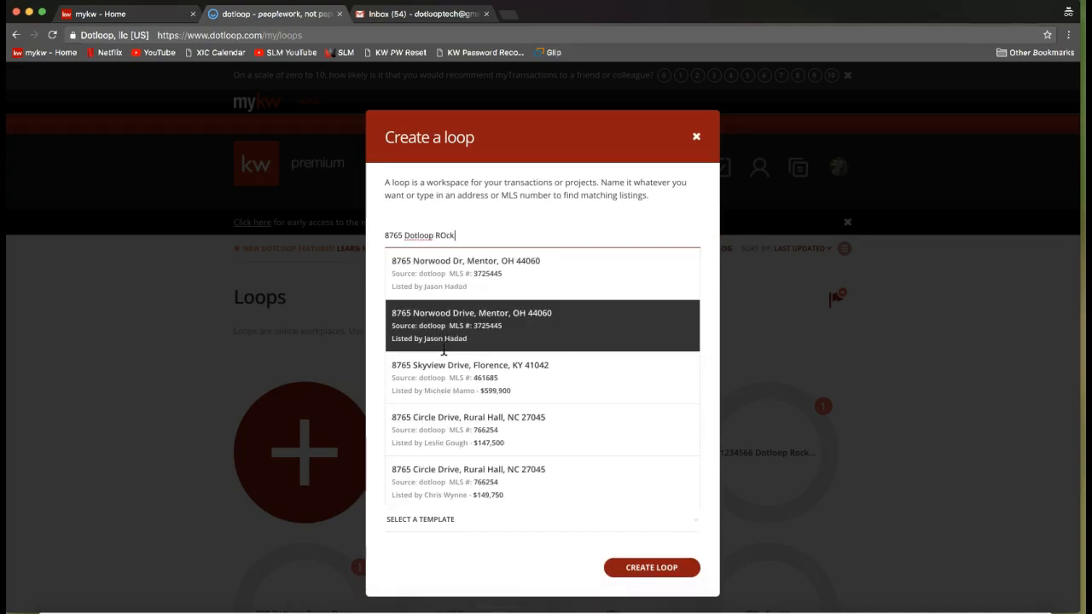
type(" Drive")
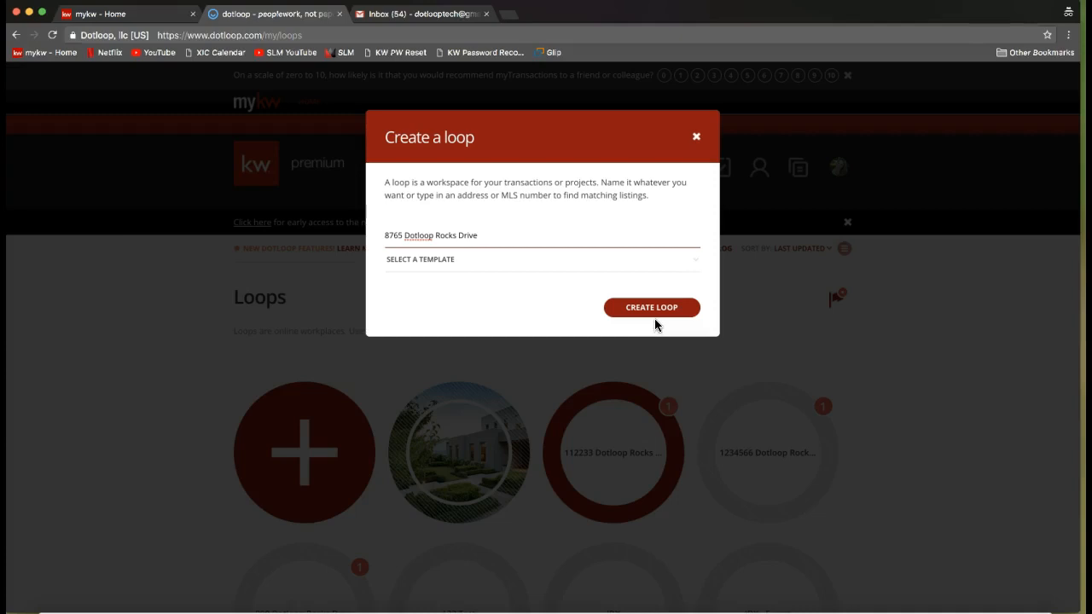
View the available loop templates, leave the template unselected, and create the loop.
left_click(418, 264)
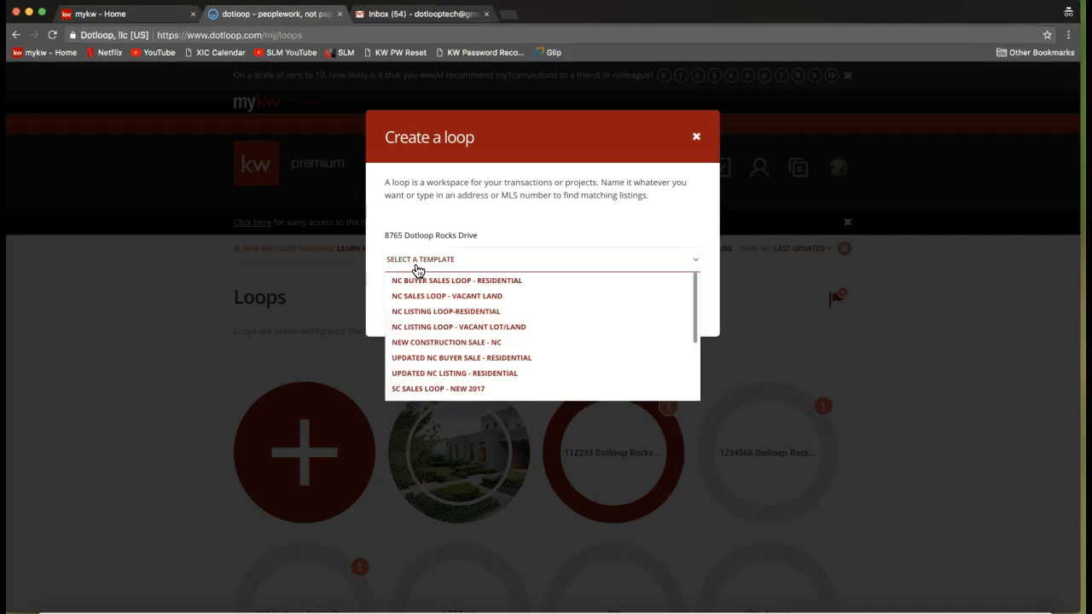
left_click(419, 264)
left_click(421, 262)
left_click(485, 224)
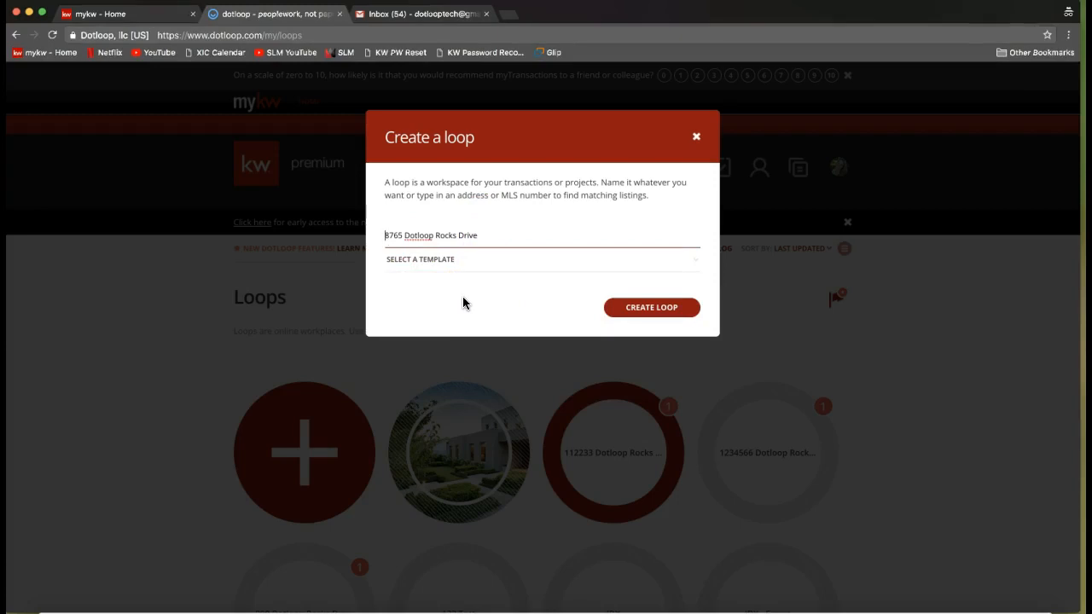
left_click(653, 314)
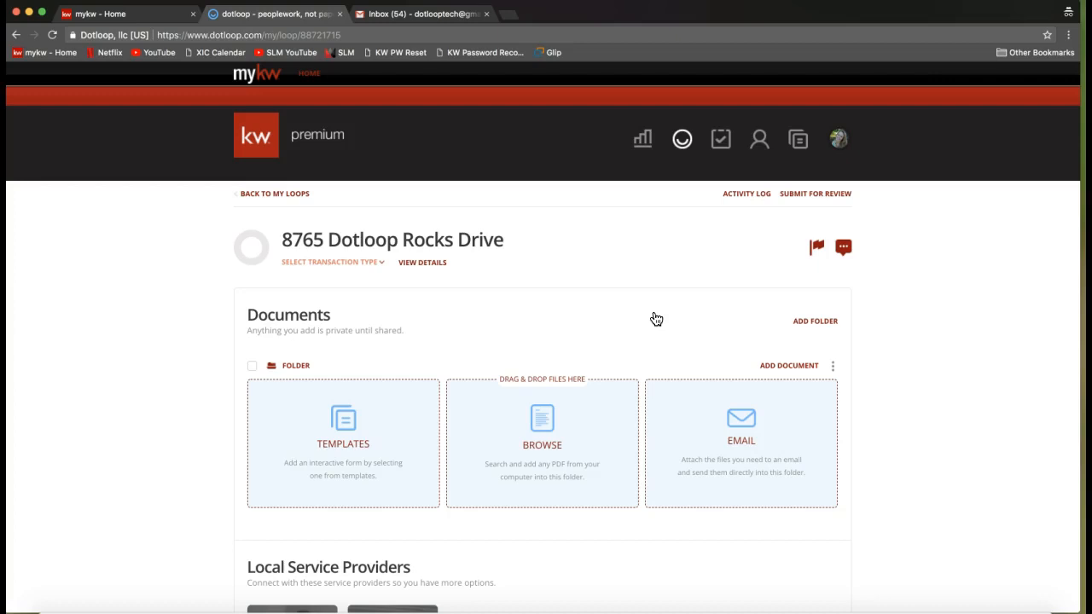
Review the new loop's sections, highlighting the Documents and People headings.
left_click(483, 223)
left_click_drag(247, 315, 336, 316)
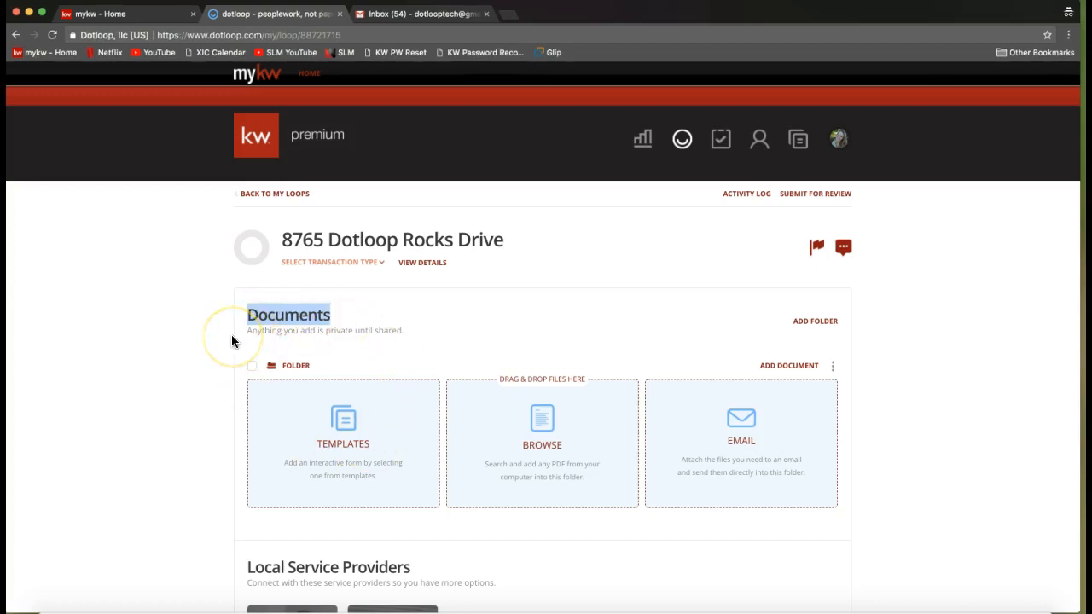
scroll(231, 337, "down", 3)
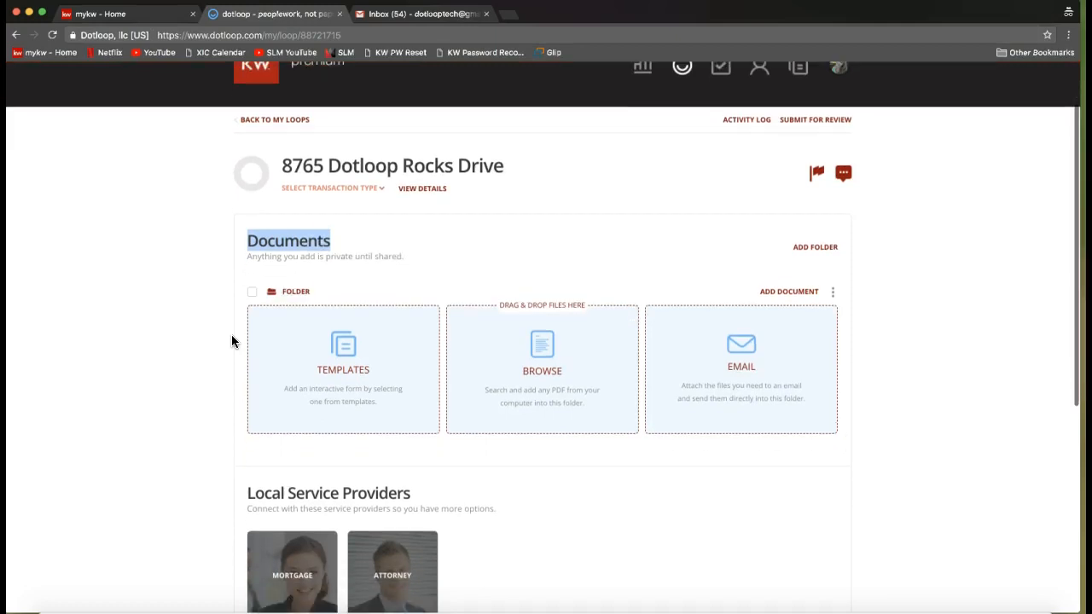
scroll(231, 340, "down", 5)
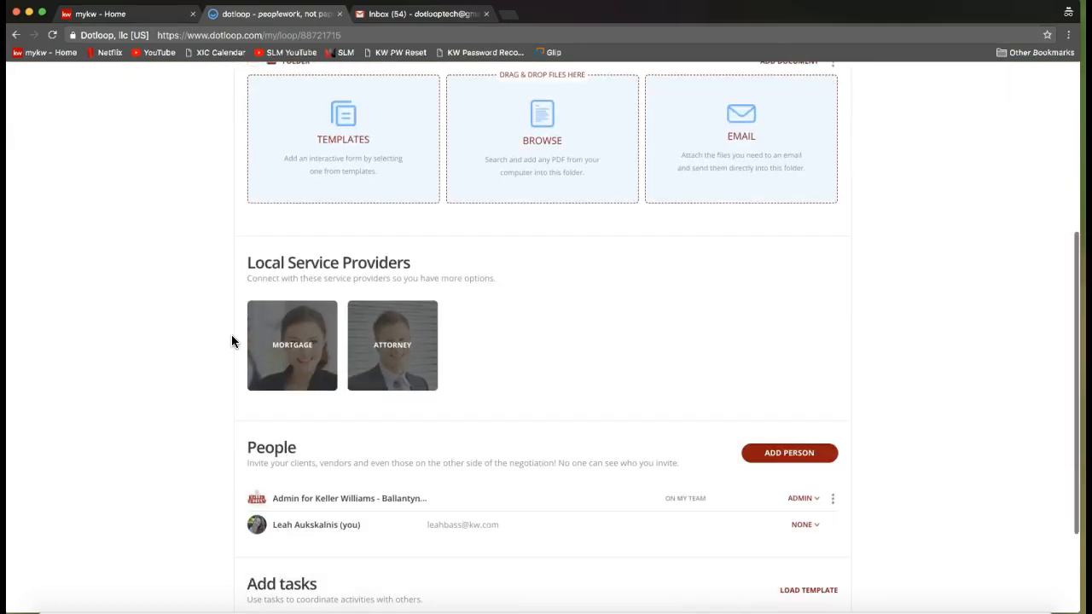
left_click_drag(243, 335, 271, 328)
double_click(271, 327)
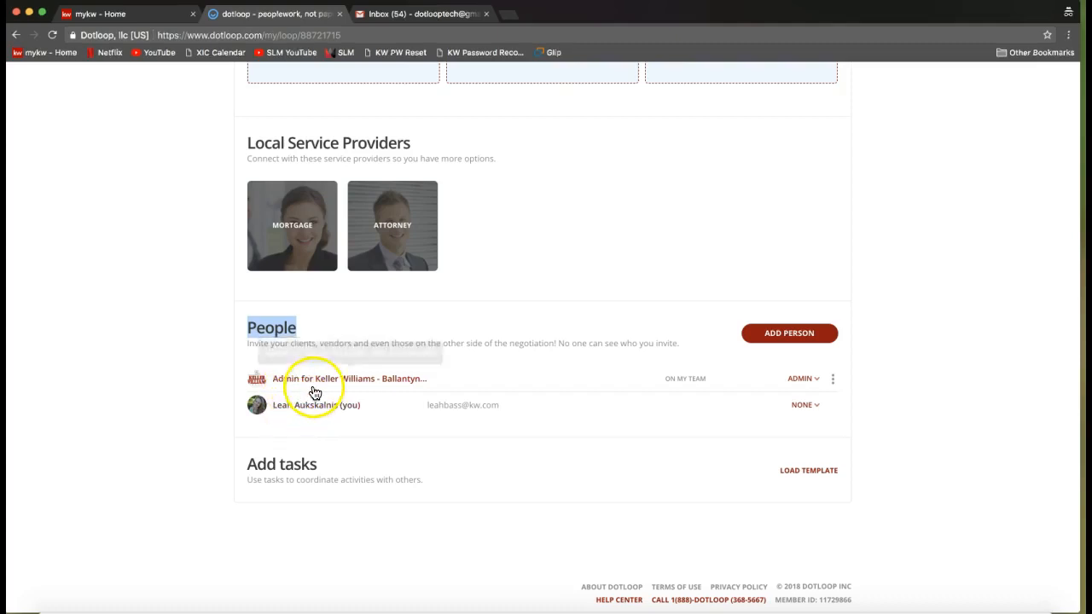
Finish looking over the People and Add tasks sections and open the loop's details.
scroll(199, 394, "down", 1)
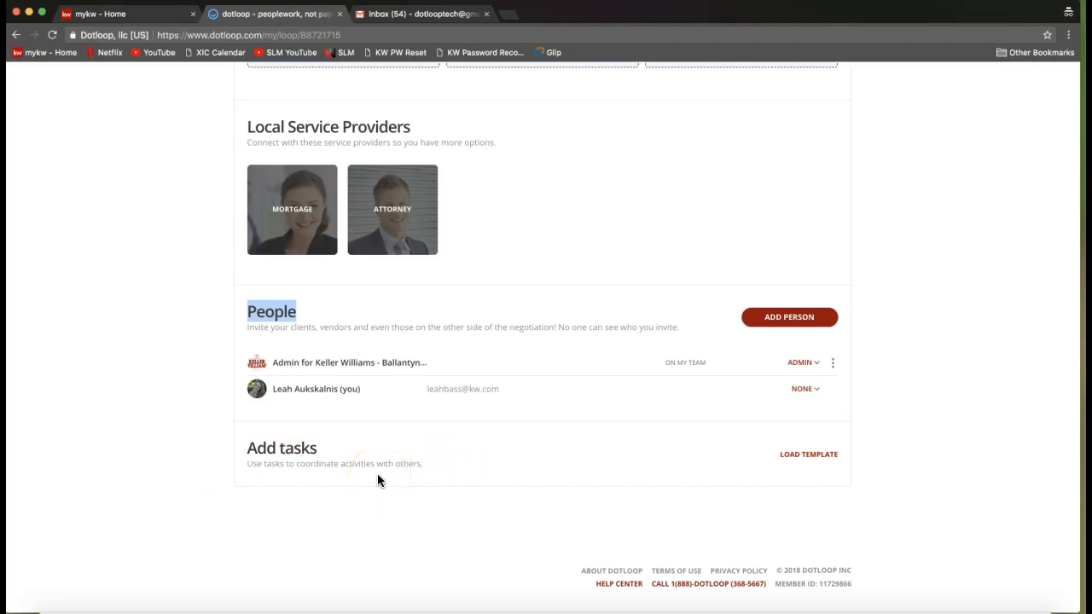
scroll(227, 481, "up", 1)
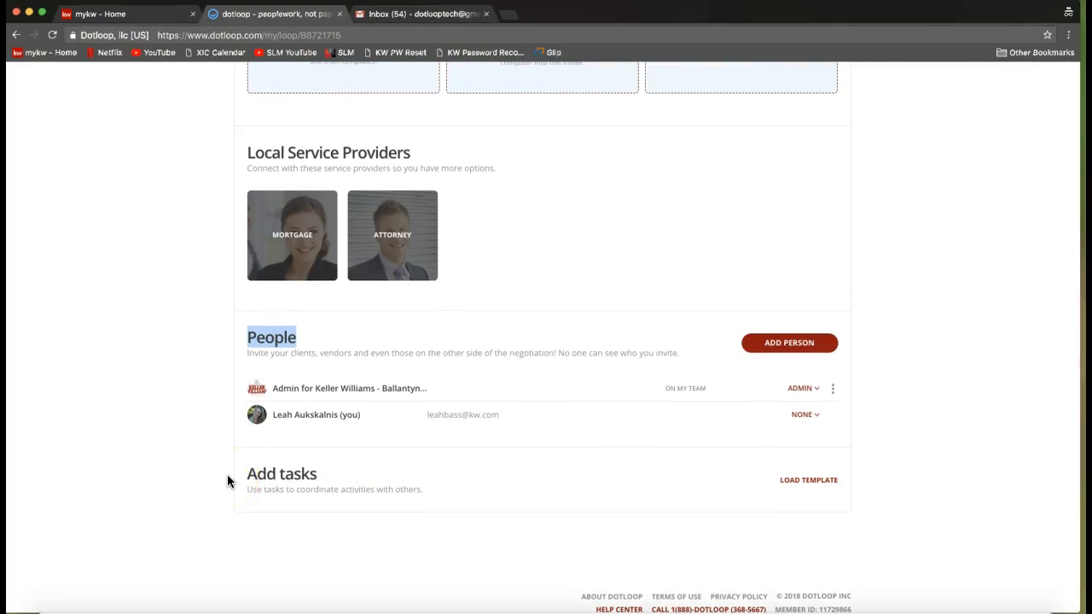
scroll(227, 481, "up", 5)
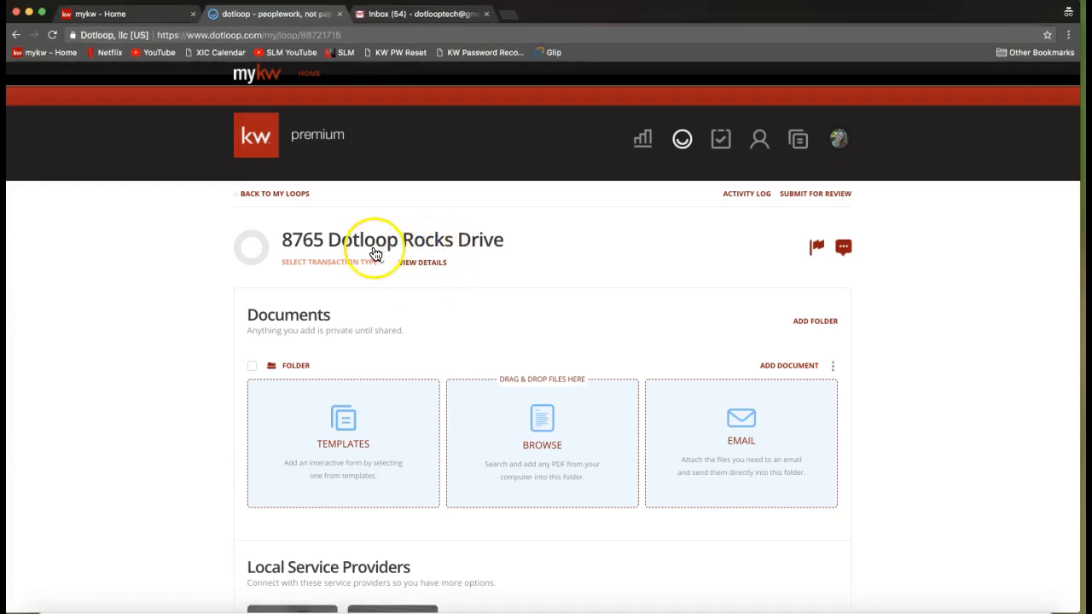
left_click(427, 268)
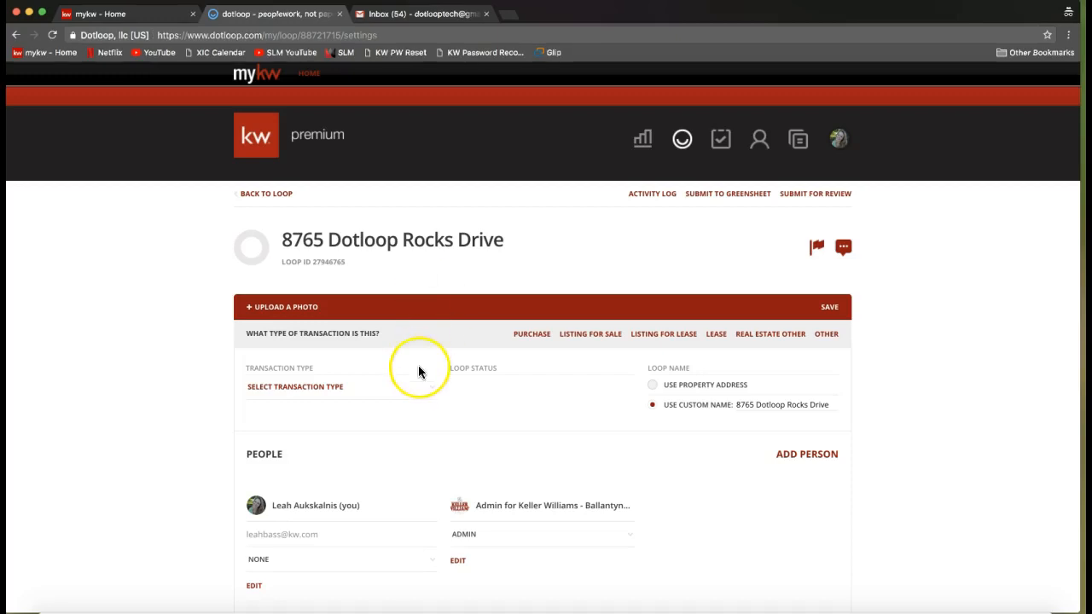
Look over the people, property address and financial fields, and set the transaction type to Listing for Sale.
scroll(418, 371, "down", 5)
scroll(418, 371, "down", 2)
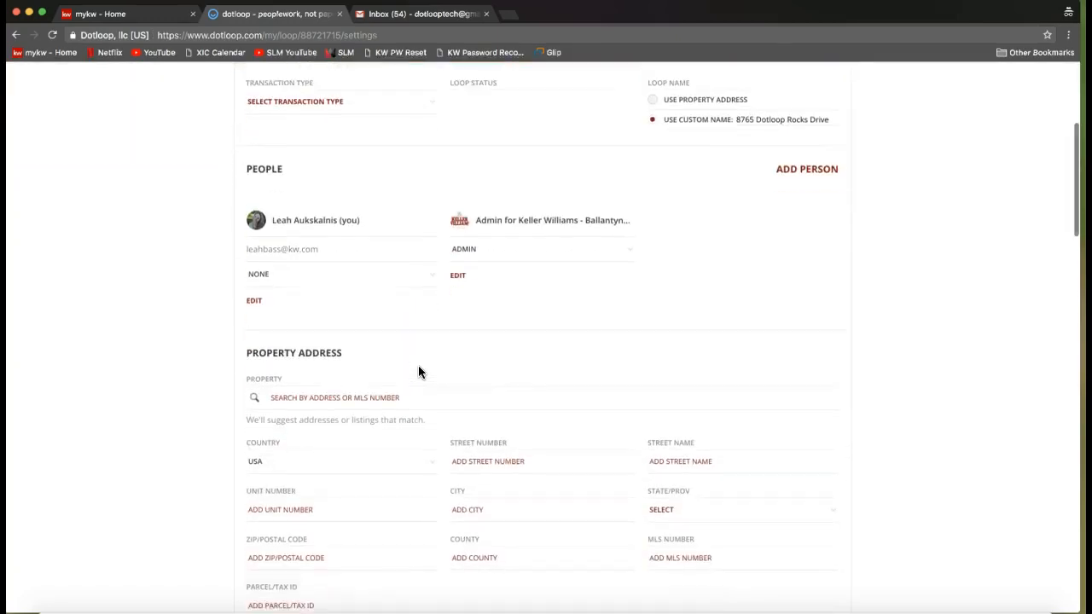
scroll(418, 372, "down", 2)
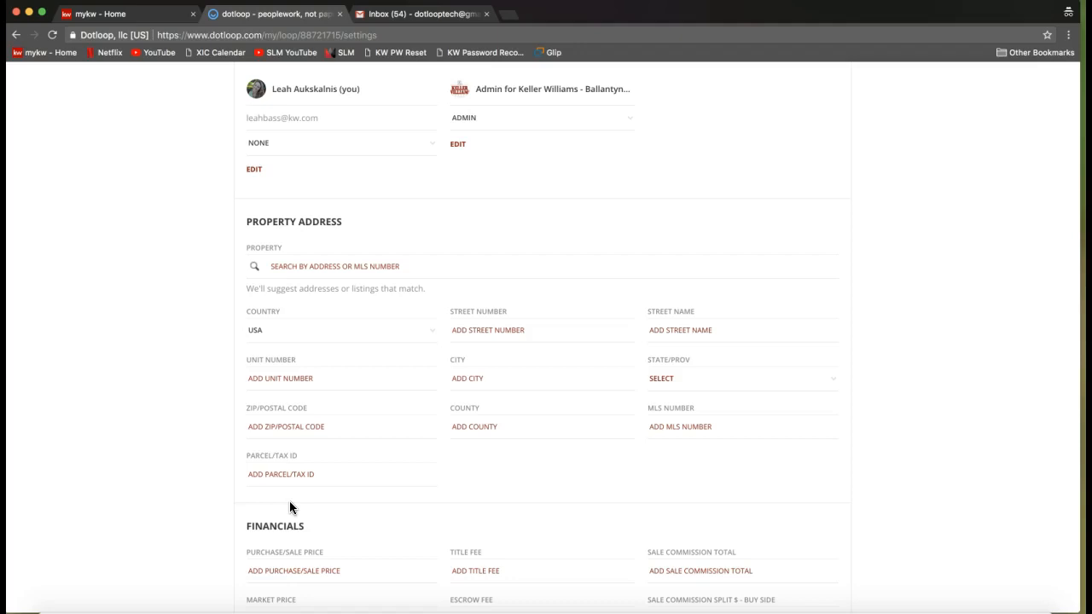
scroll(463, 453, "up", 1)
scroll(464, 454, "up", 5)
scroll(463, 455, "up", 4)
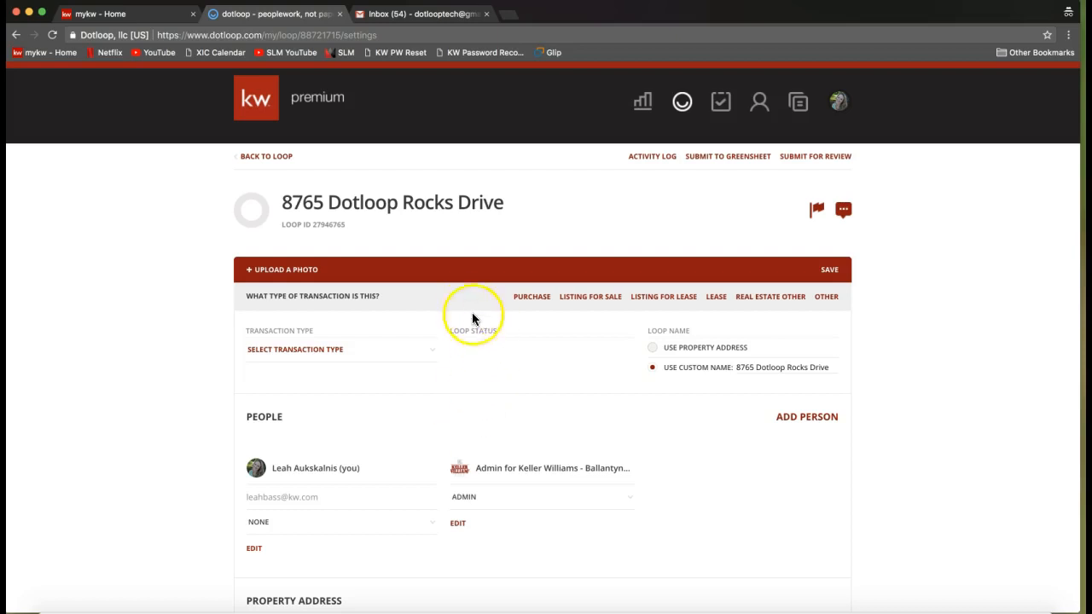
left_click(287, 362)
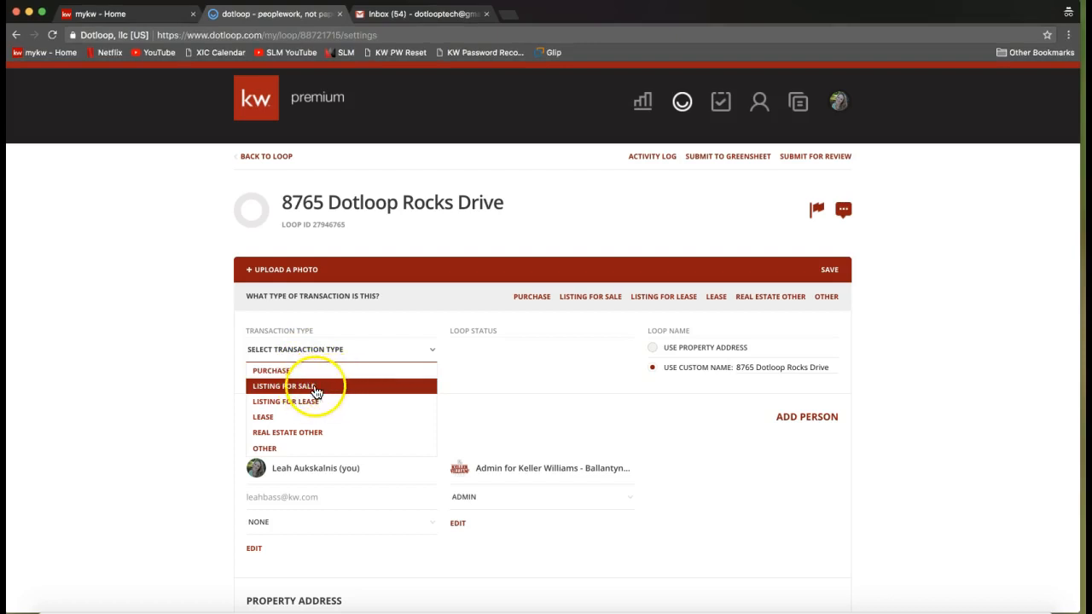
left_click(311, 391)
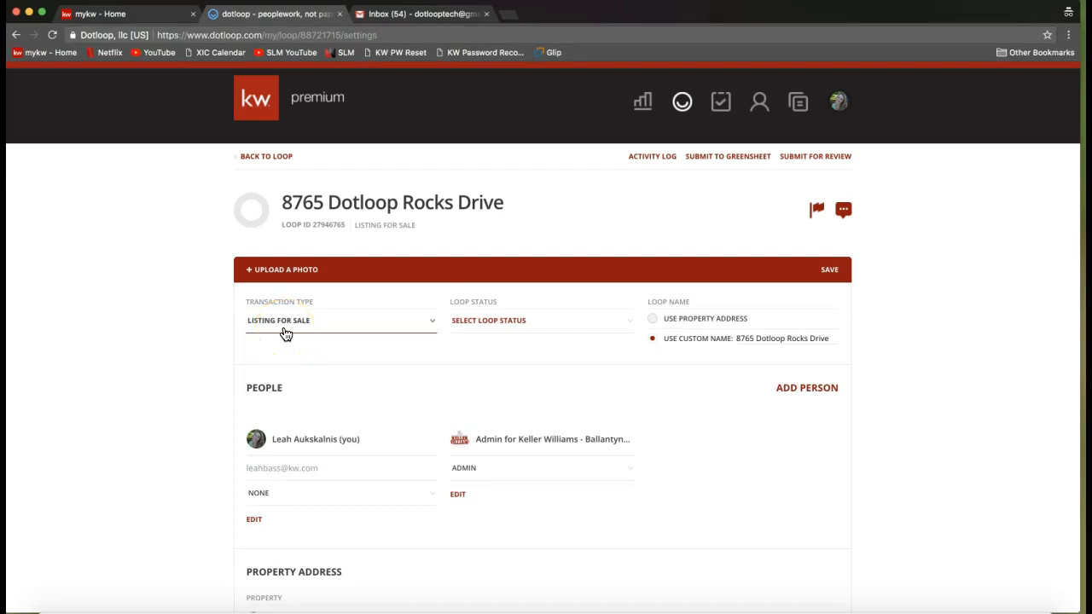
left_click(314, 333)
View the available loop statuses and set the loop status to Active Listing.
left_click(500, 331)
left_click(501, 331)
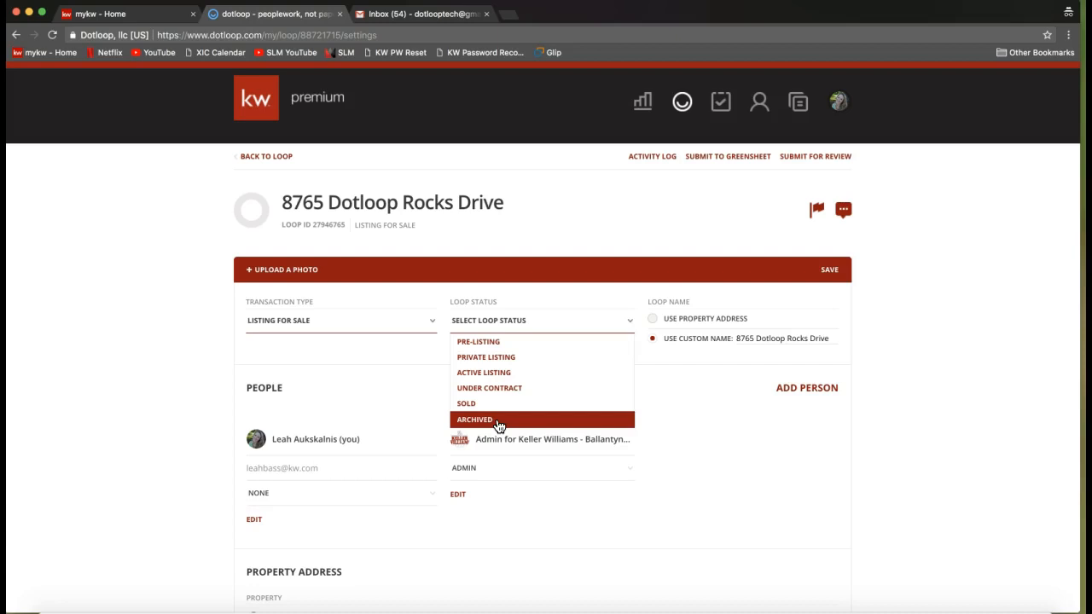
left_click(498, 422)
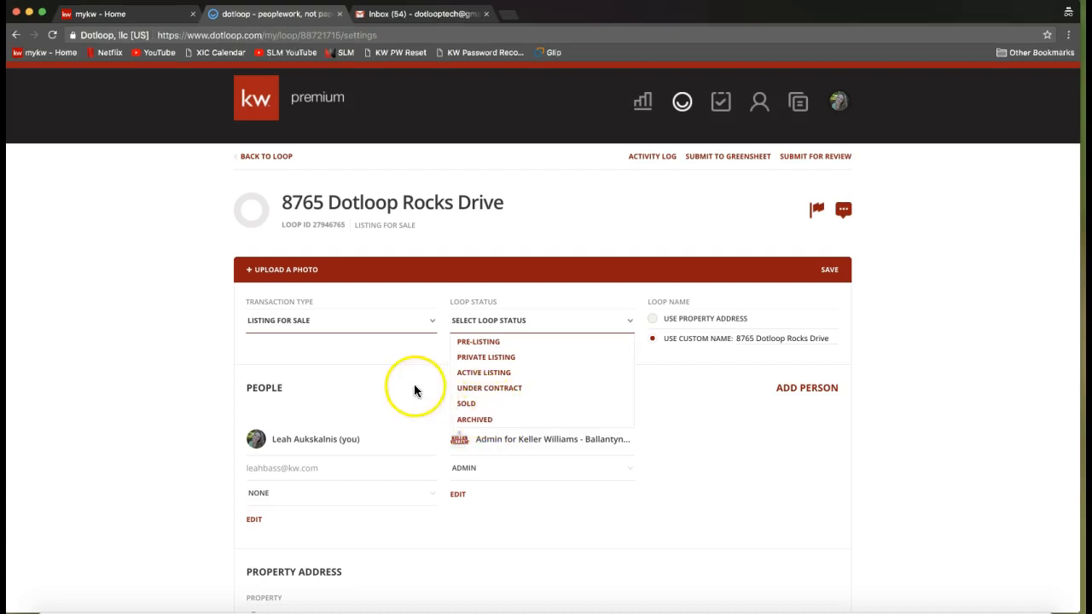
left_click(469, 374)
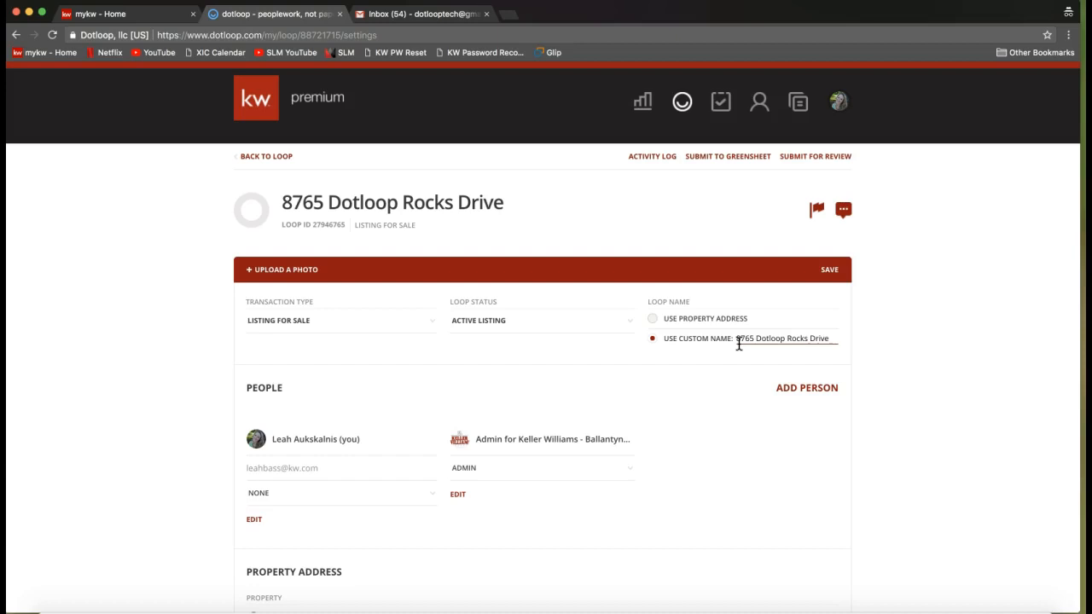
Append a hyphen and the client's full name to the custom loop name and save the loop details.
left_click_drag(739, 344, 860, 344)
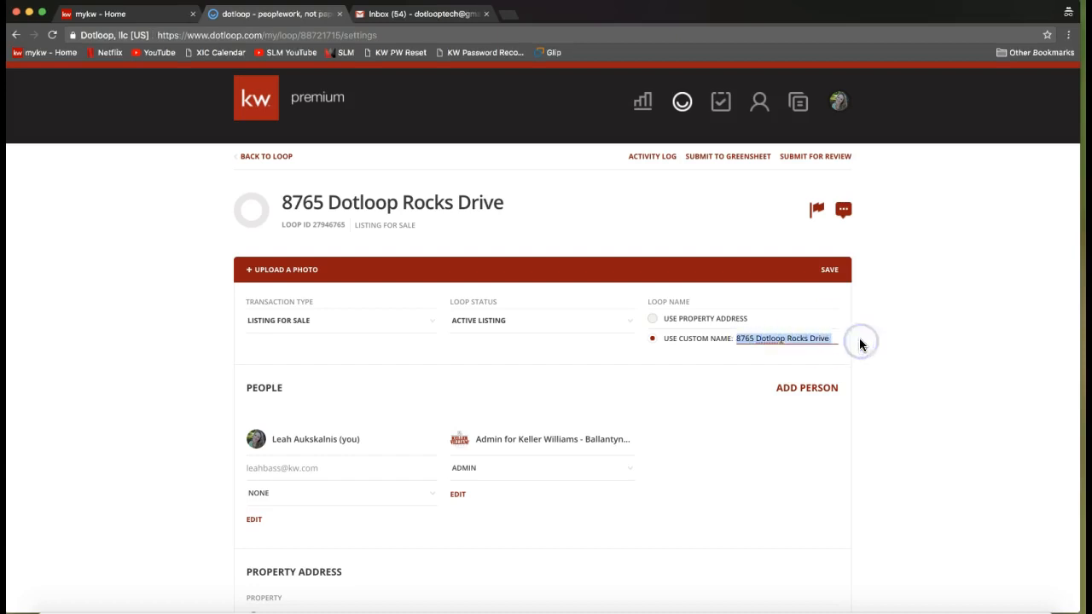
left_click(860, 343)
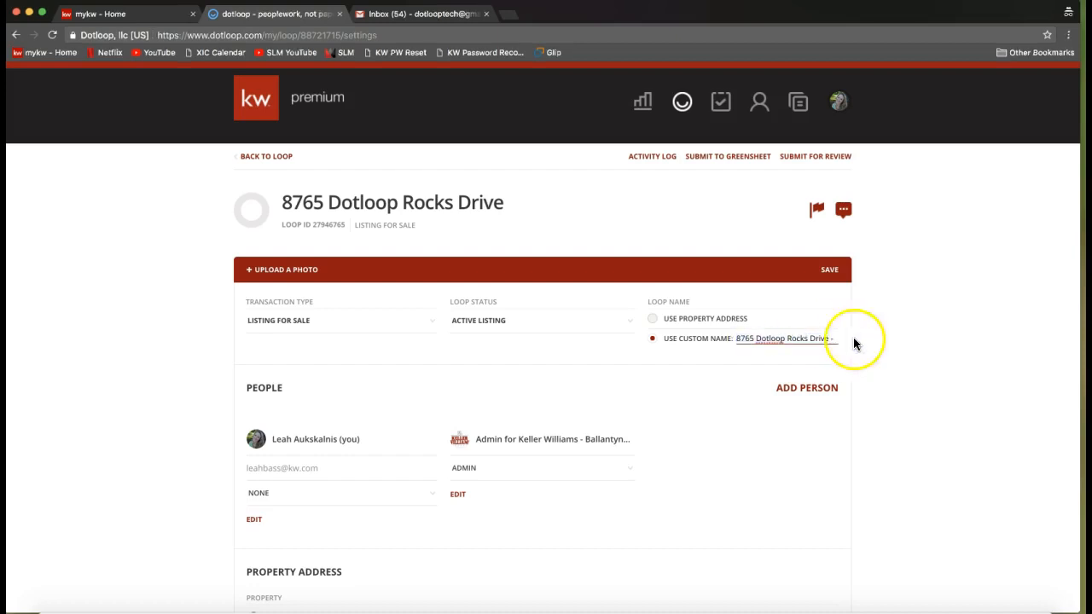
type("- Tony")
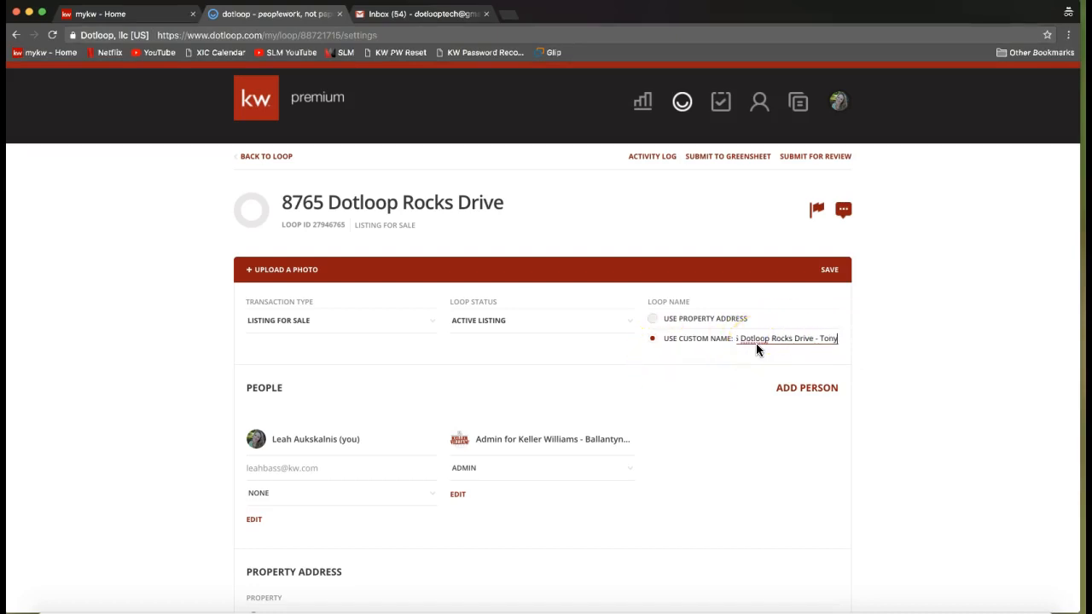
type(" Stark")
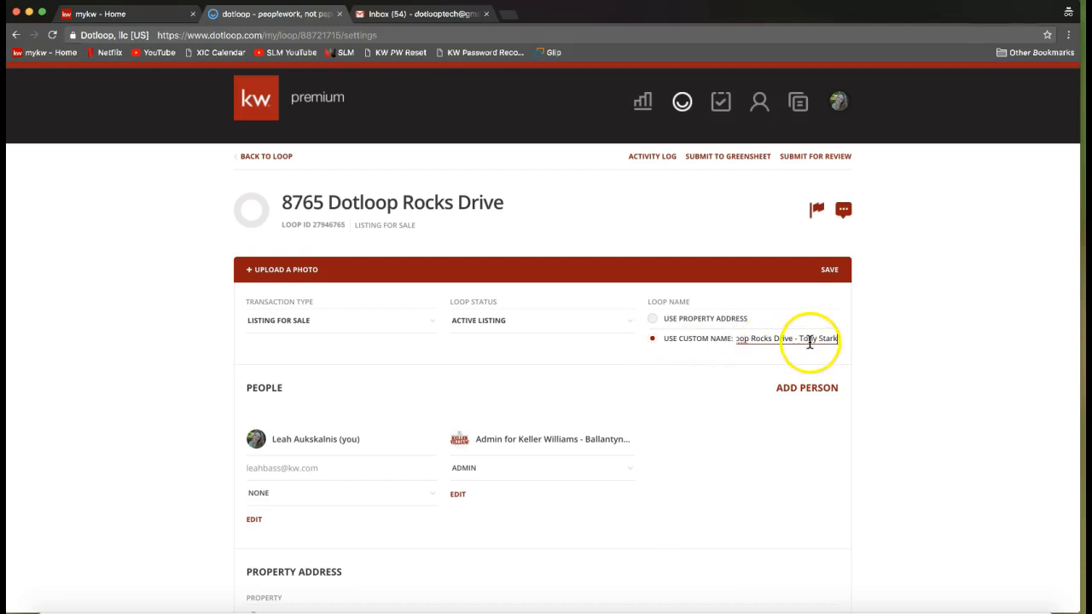
left_click(822, 272)
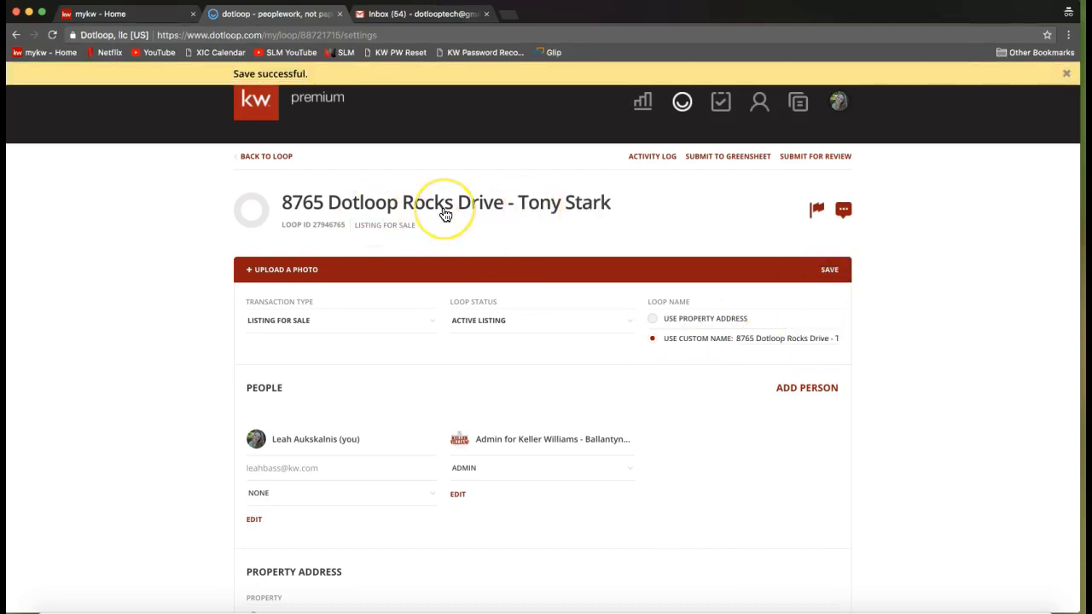
Examine the People section of the loop details, highlighting its heading.
scroll(524, 290, "down", 1)
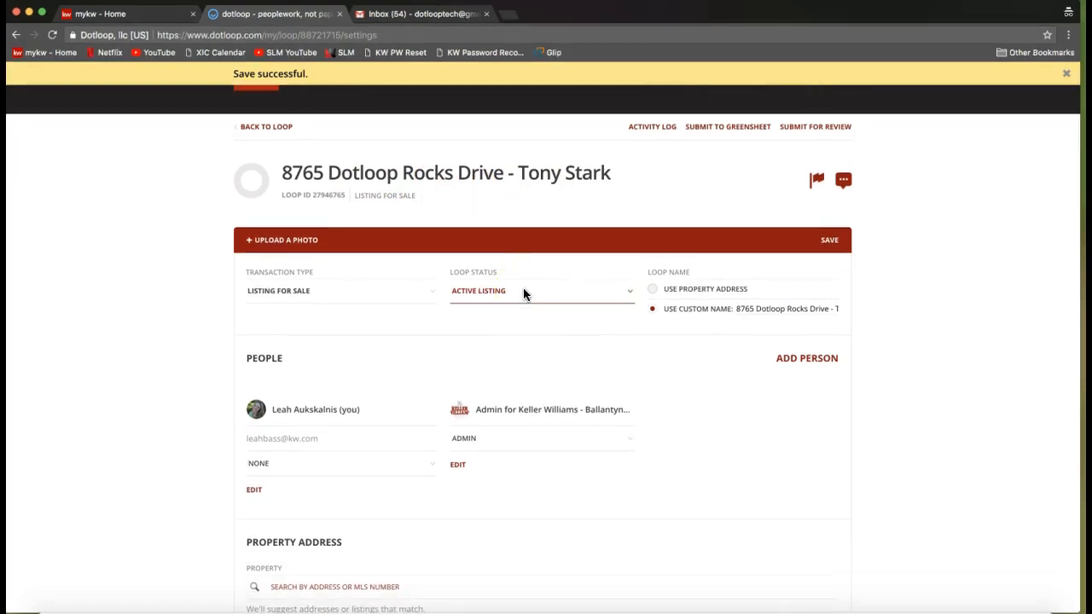
scroll(231, 427, "down", 1)
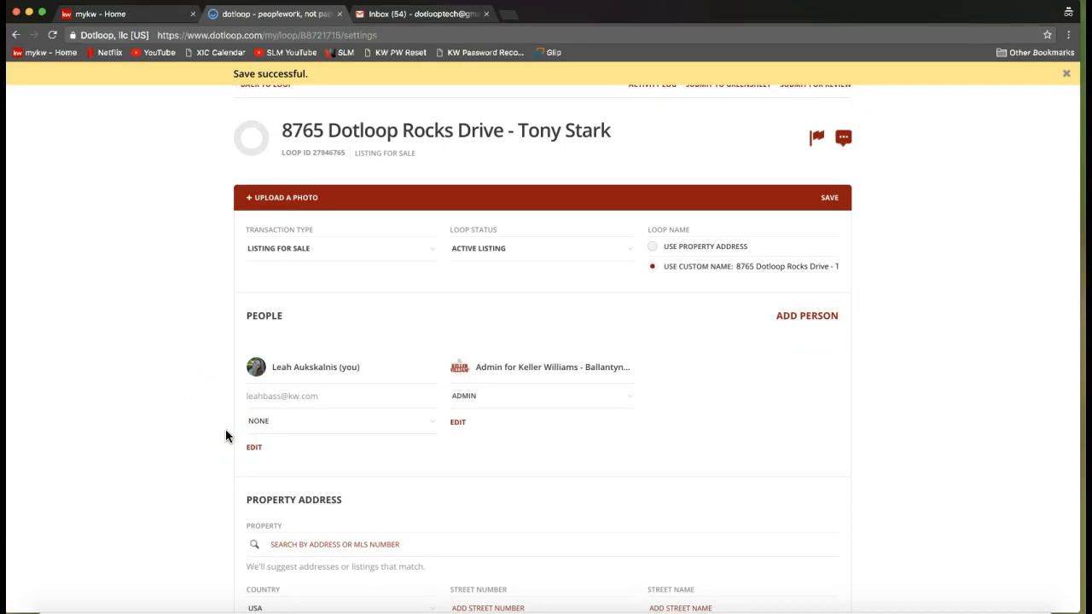
double_click(265, 315)
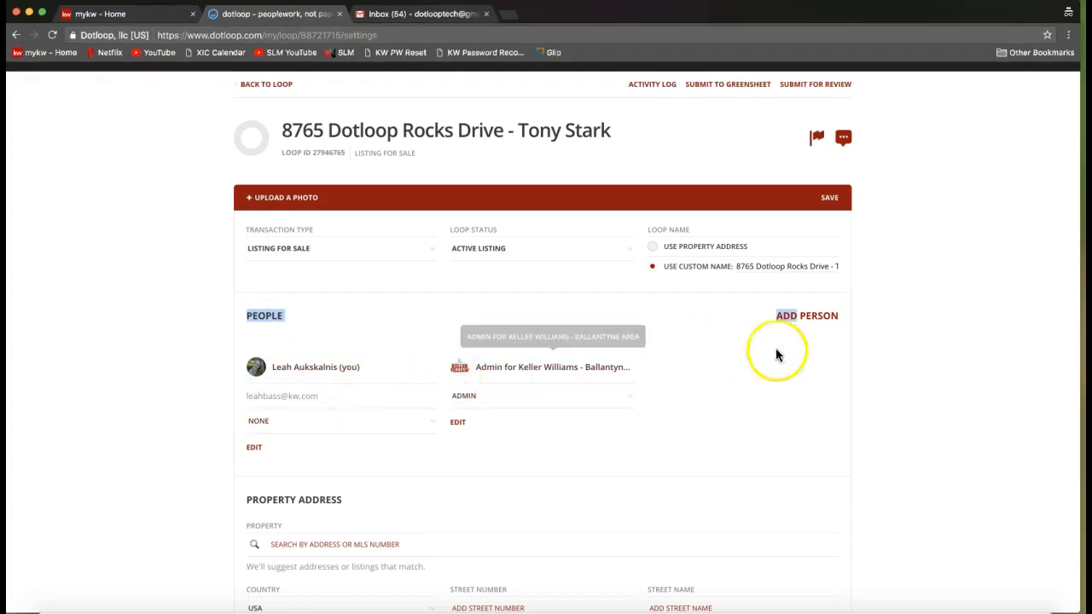
left_click(875, 336)
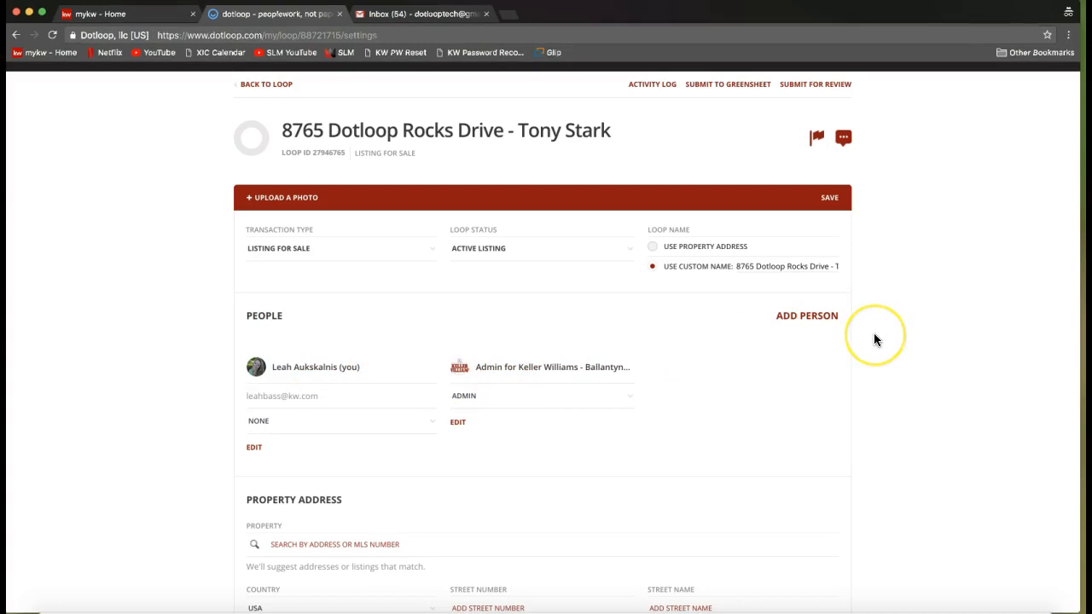
left_click(854, 341)
left_click(794, 332)
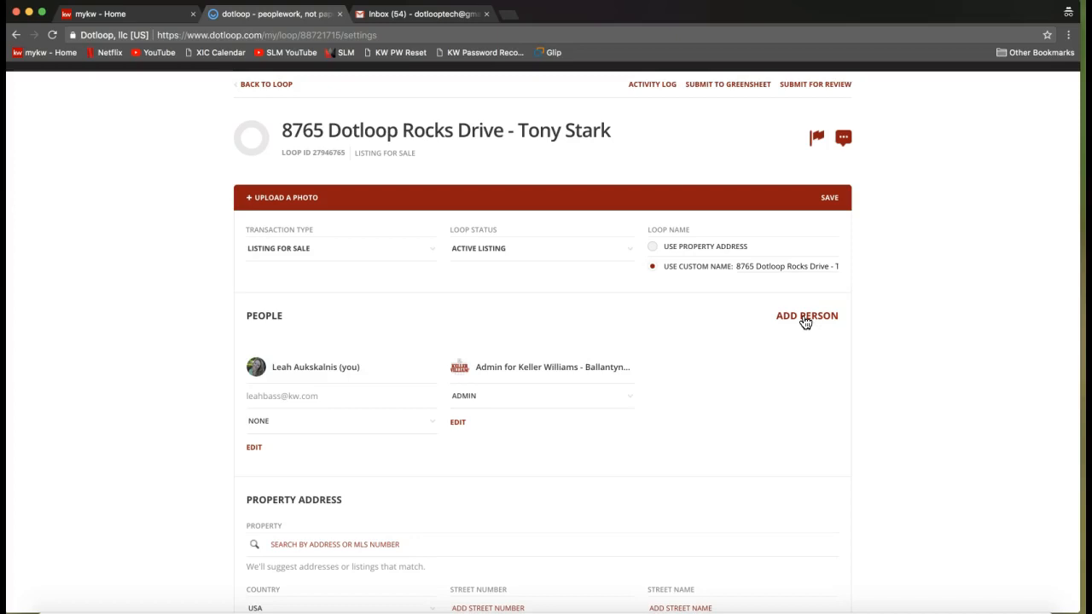
Start adding a person to the loop and enter the client's full name and e-mail address.
left_click(806, 320)
left_click(555, 344)
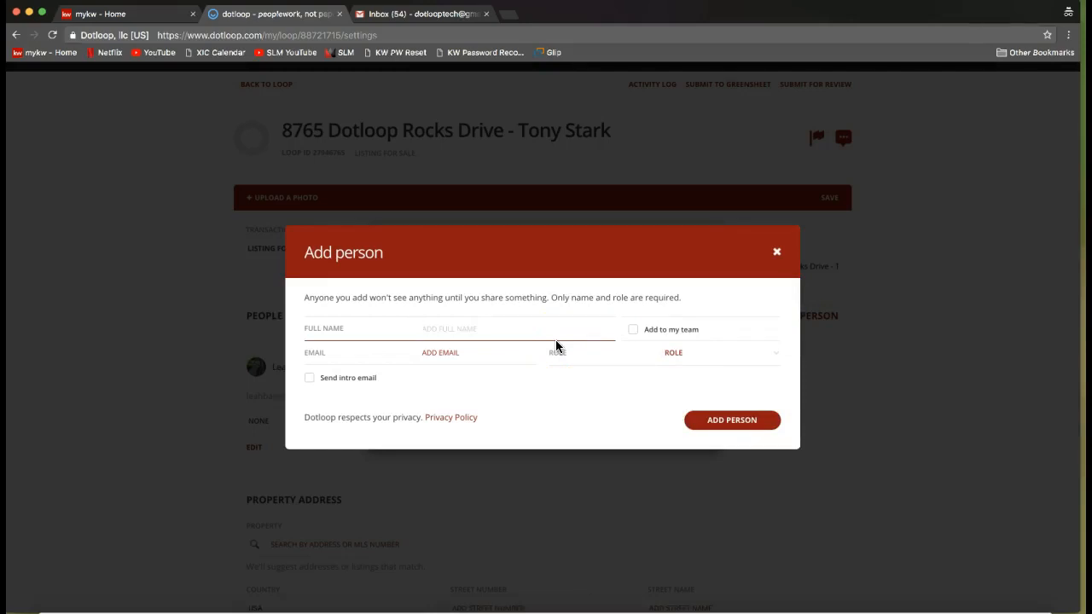
type("Tony Stark")
left_click(434, 350)
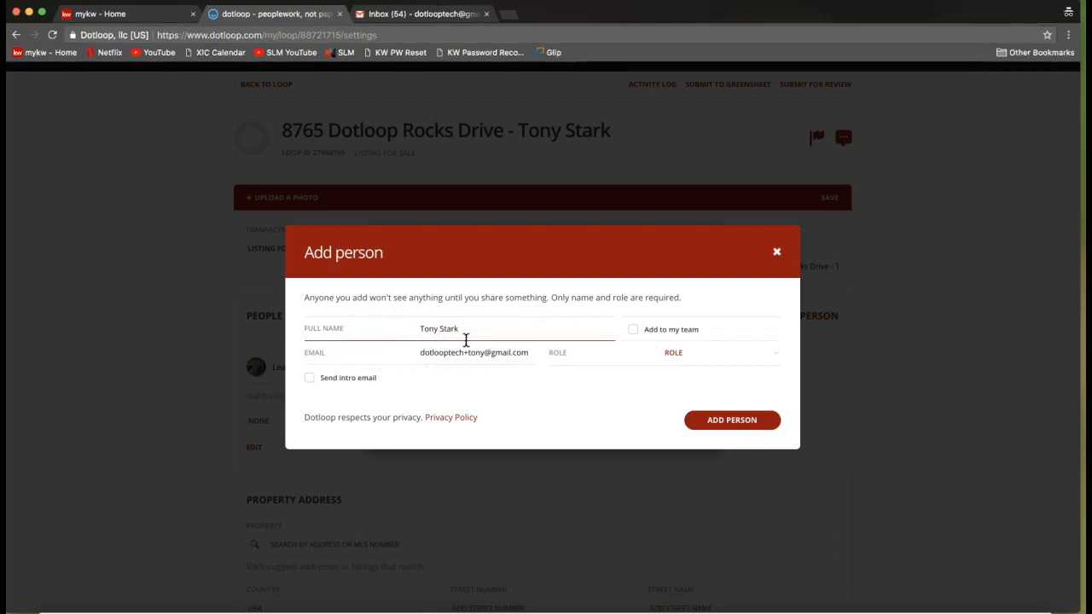
left_click(457, 353)
triple_click(457, 353)
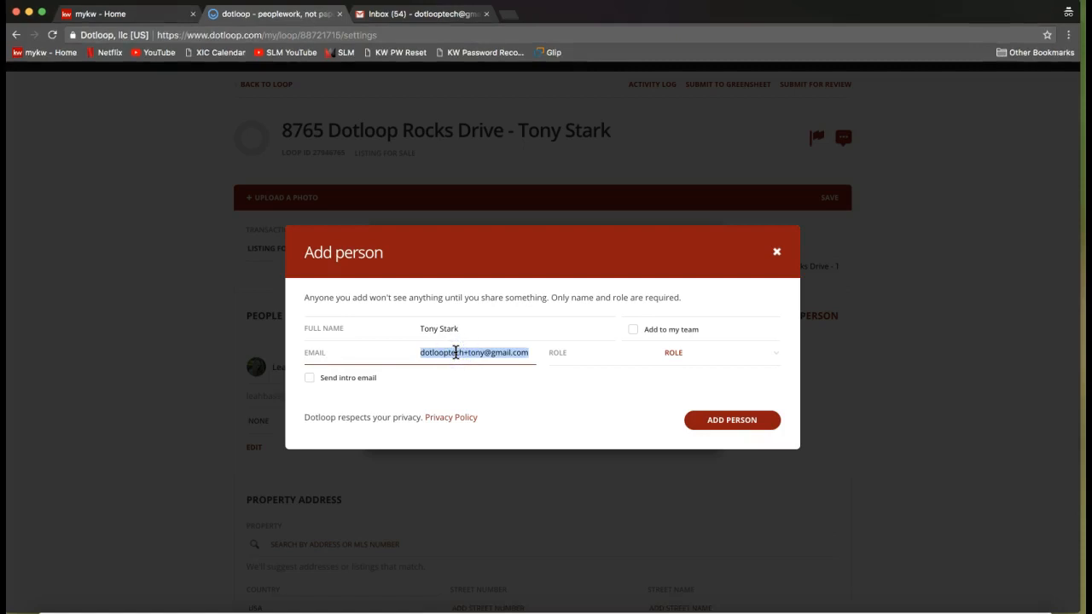
left_click(437, 329)
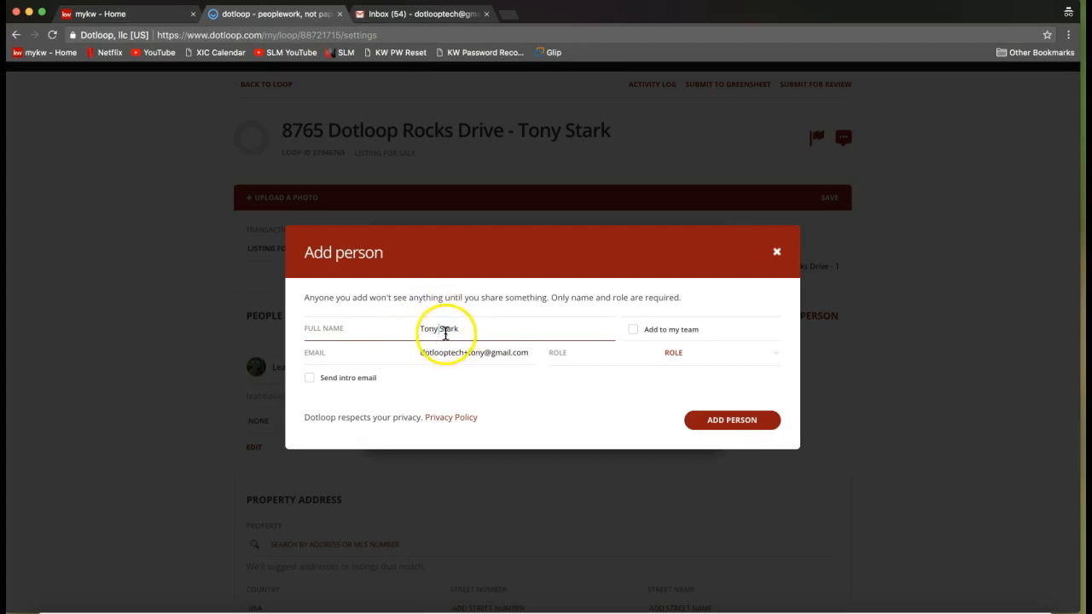
left_click(433, 333)
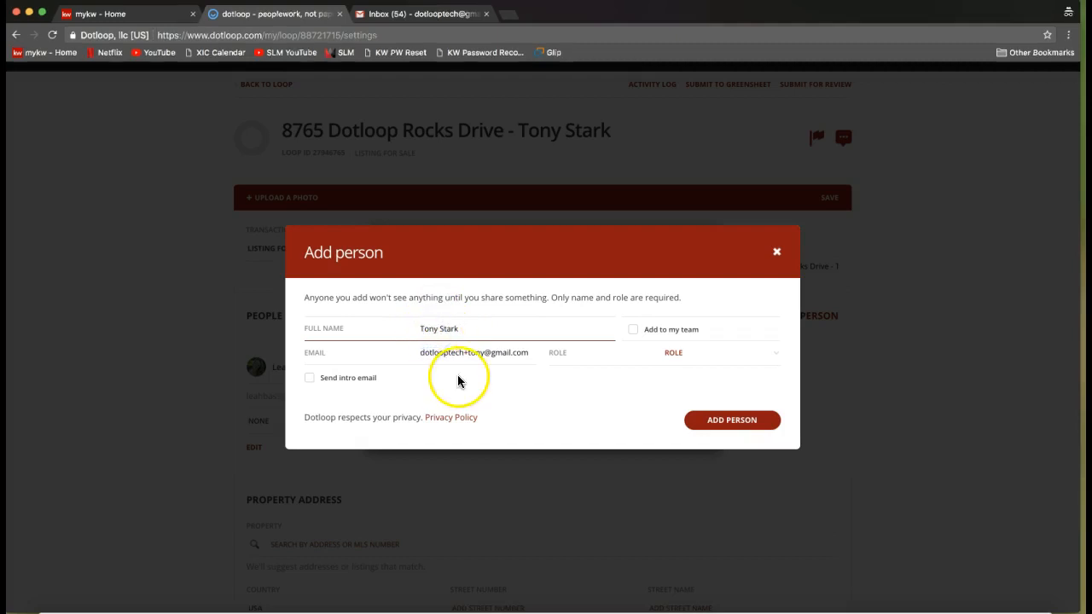
left_click(455, 351)
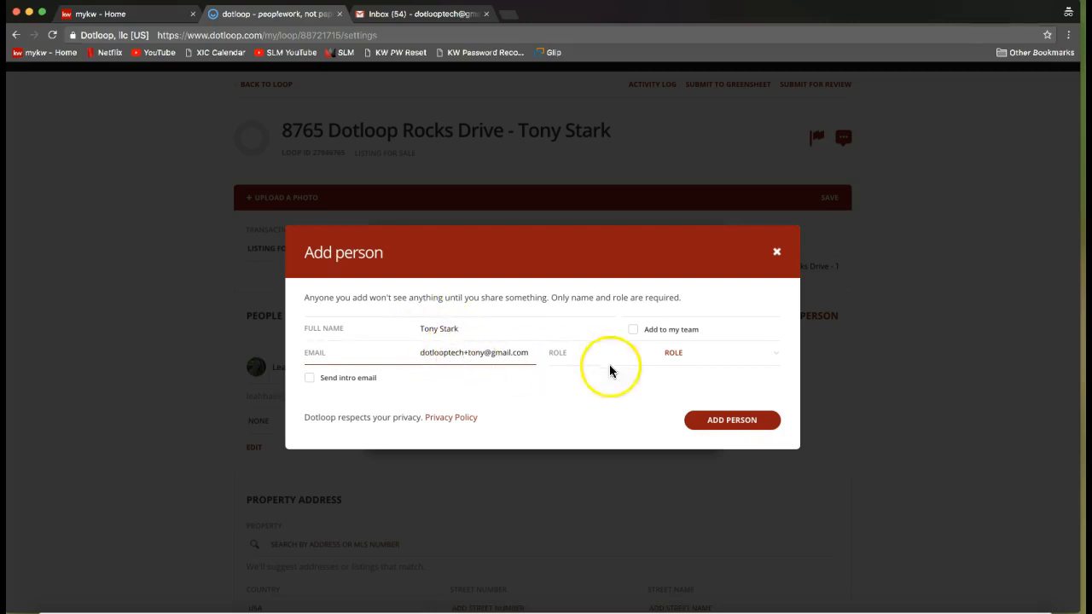
Look through the available roles and assign the new person the Seller role.
left_click(680, 357)
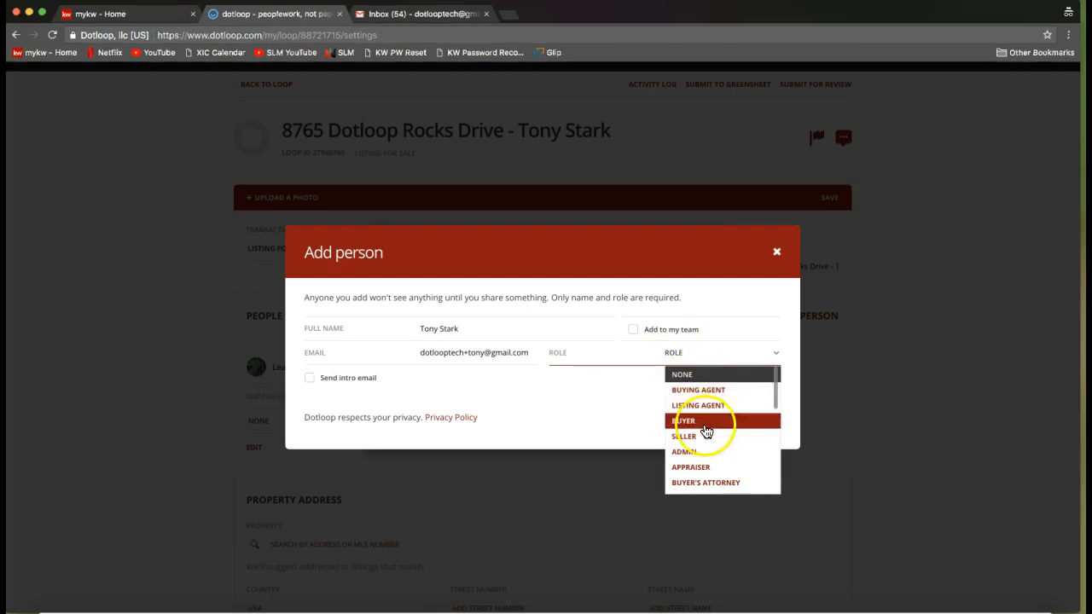
left_click(703, 439)
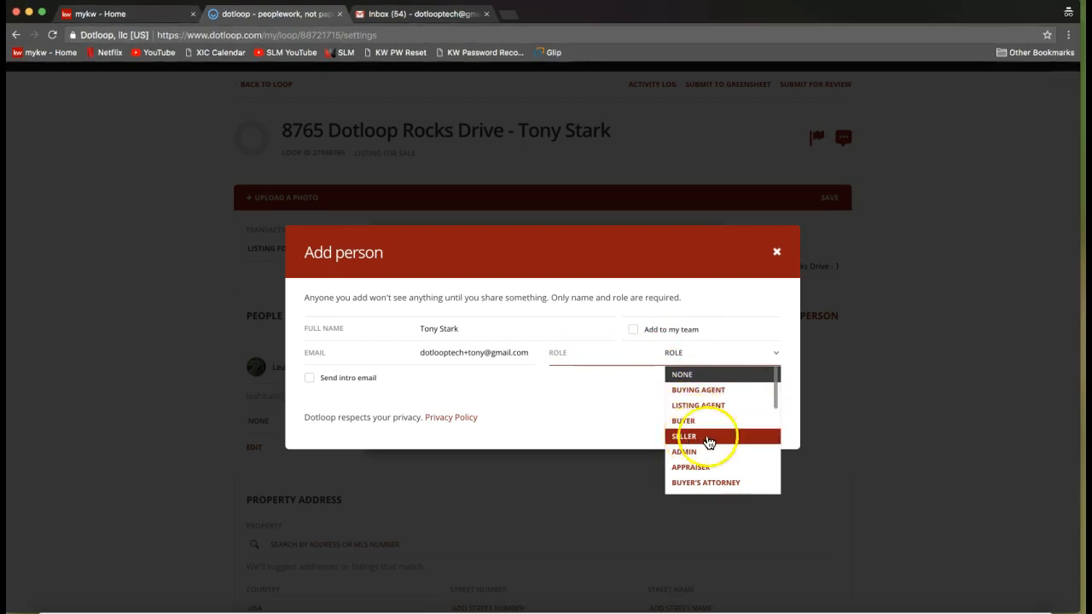
mouse_move(777, 412)
left_mouse_down()
mouse_move(780, 486)
mouse_move(772, 399)
left_mouse_up()
left_click(713, 438)
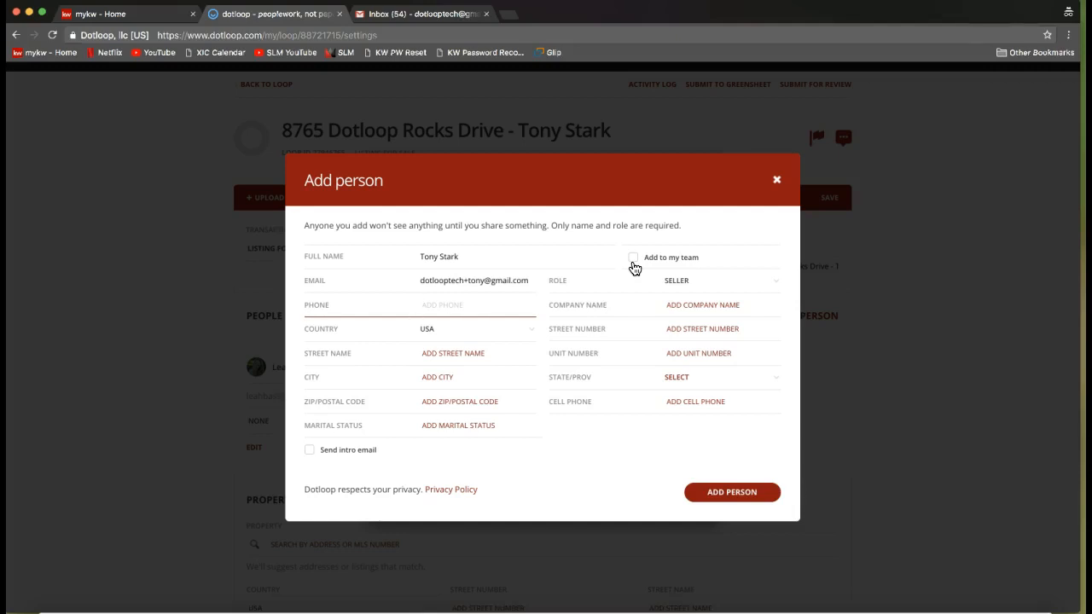
Point out the Add to my team option, leave it unselected, and add the seller to the loop.
left_click(633, 263)
left_click(633, 264)
left_click(541, 246)
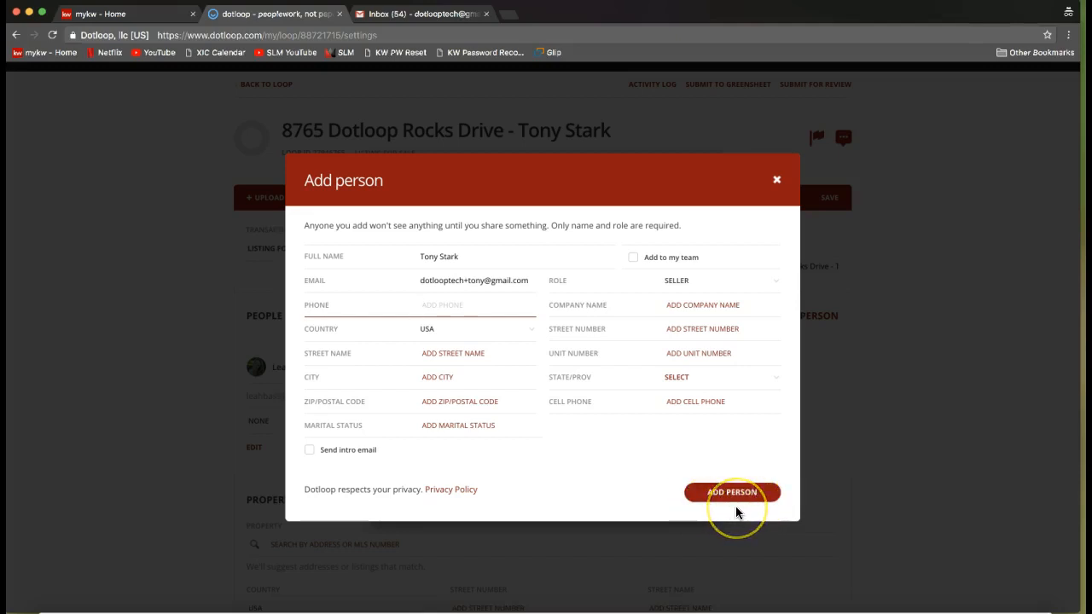
left_click(731, 492)
Assign the agent's own entry in the People section the Listing Agent role.
scroll(864, 464, "down", 1)
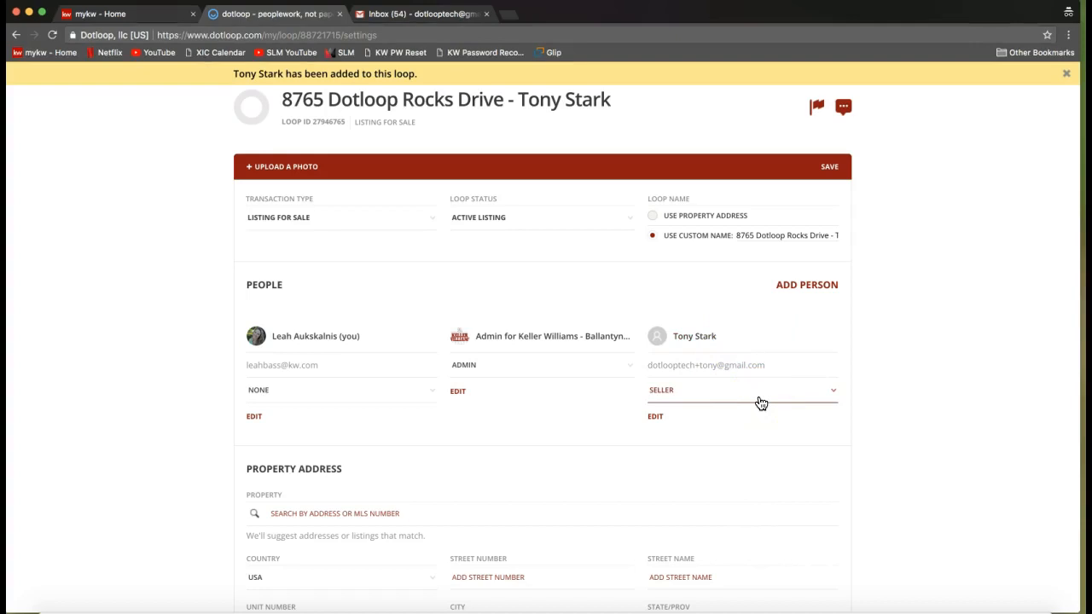
left_click(824, 292)
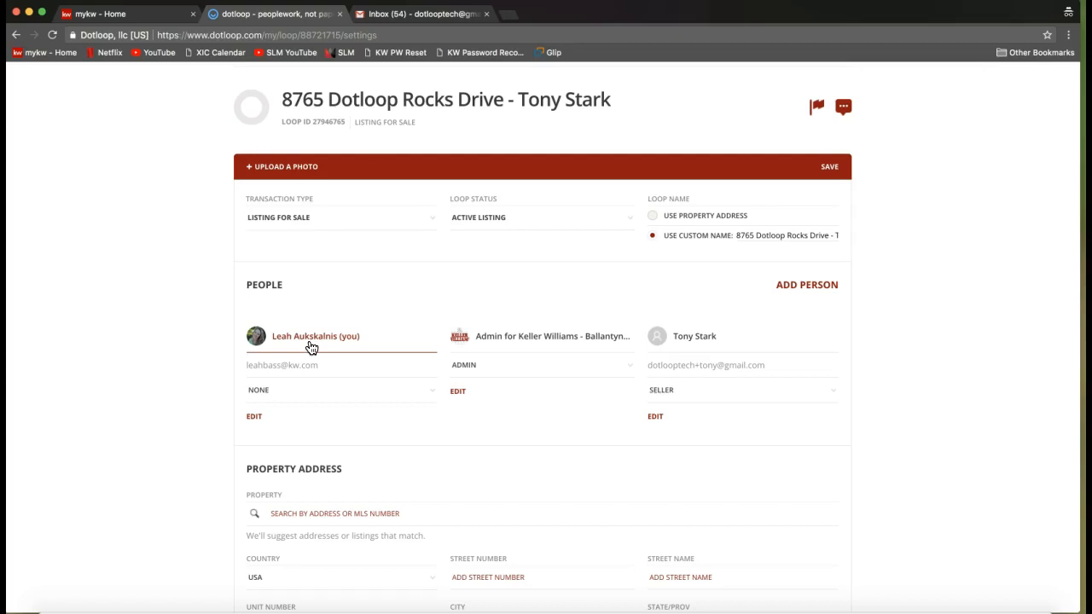
left_click(275, 394)
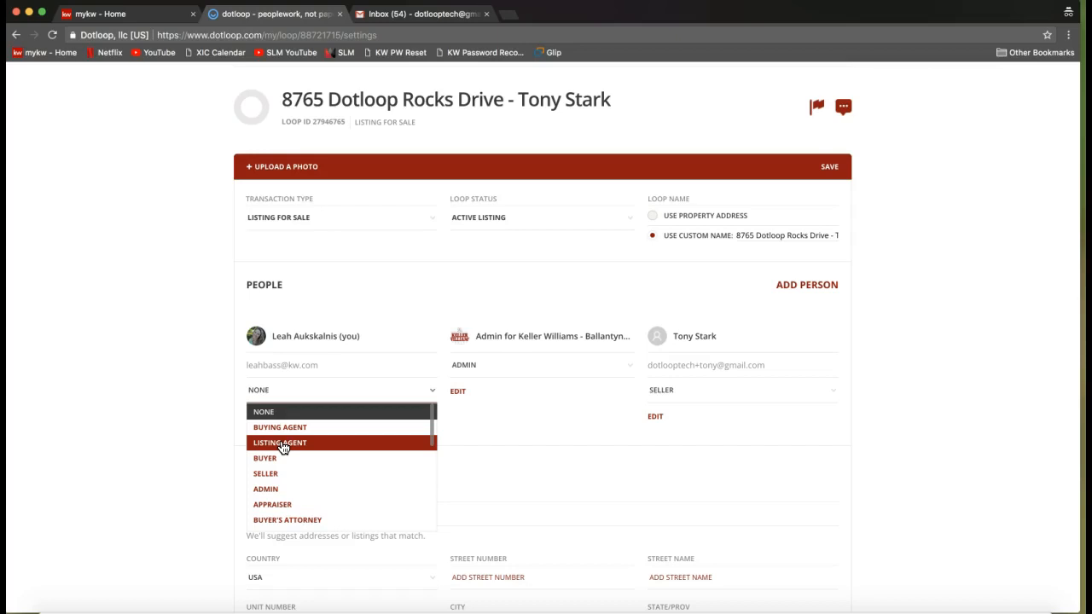
left_click(282, 446)
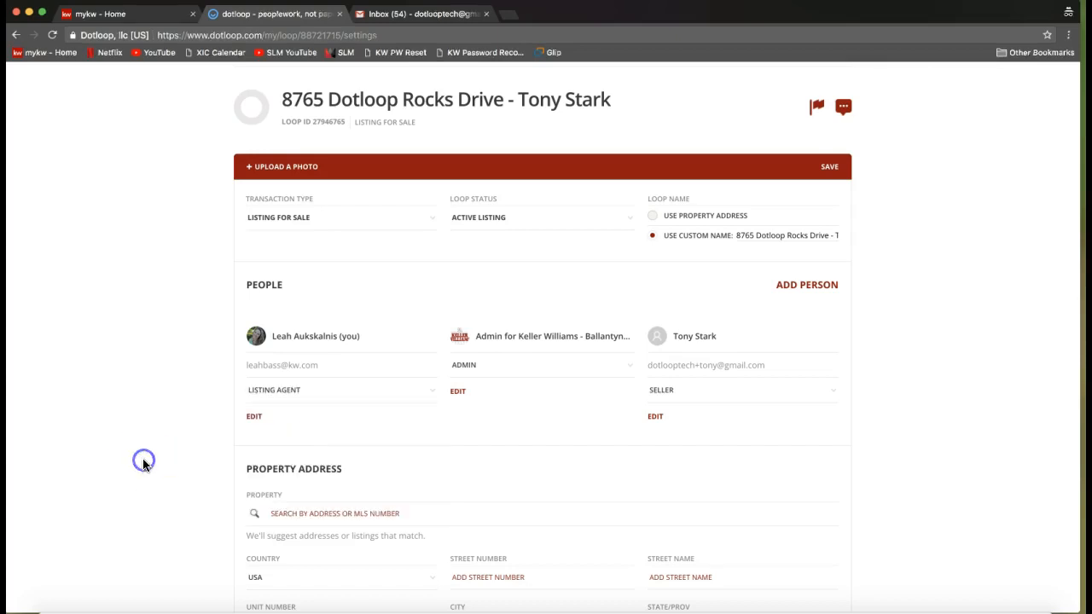
Enter the listing's street number and full street name in the Property Address section.
scroll(142, 459, "down", 3)
scroll(143, 465, "down", 3)
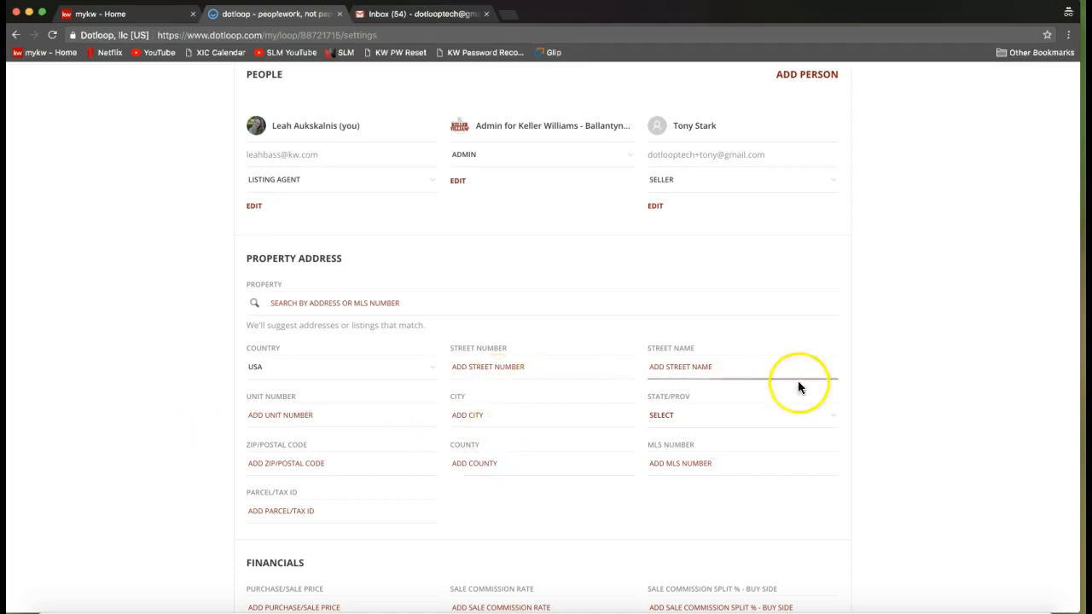
scroll(808, 387, "down", 1)
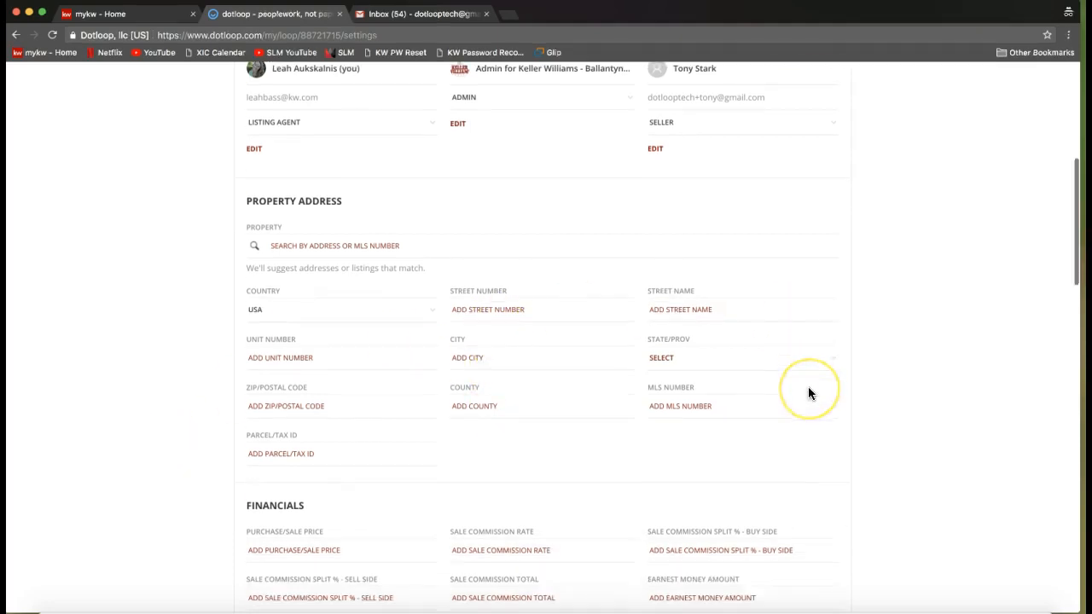
left_click(573, 315)
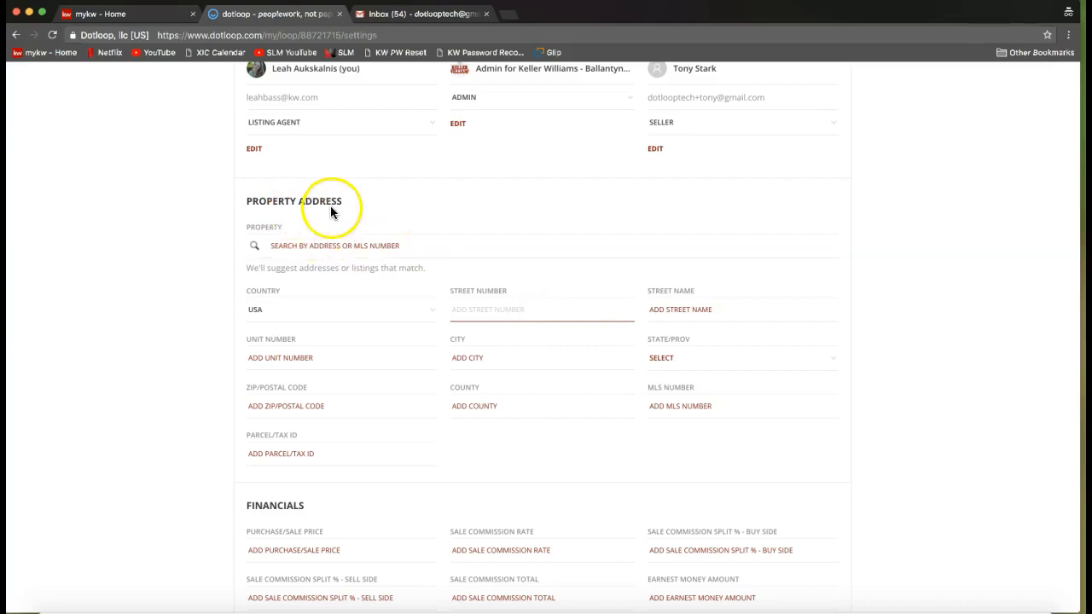
left_click(486, 314)
left_click(705, 315)
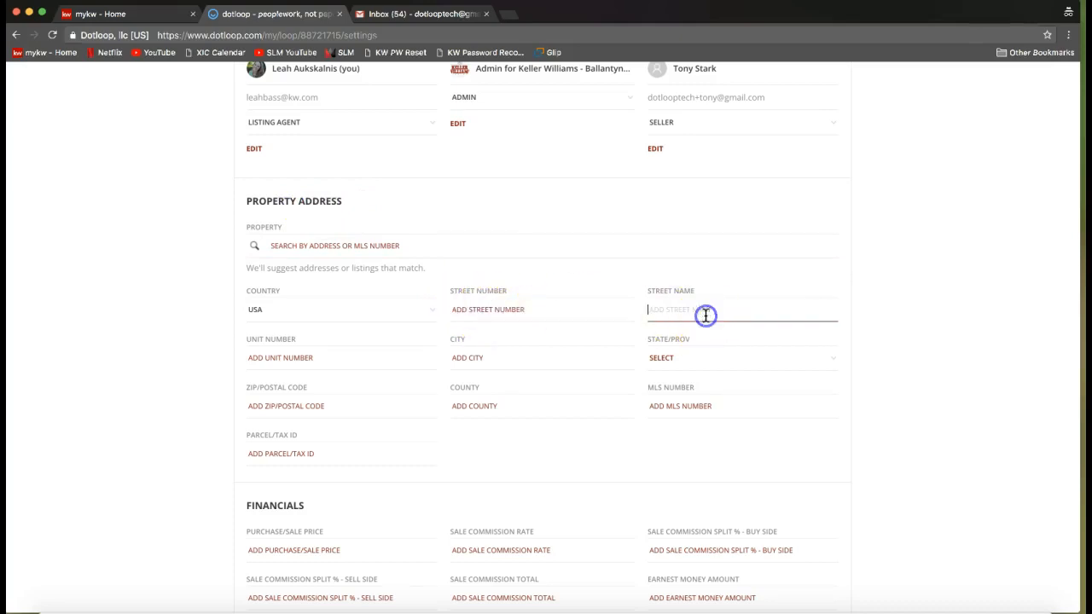
scroll(705, 315, "down", 4)
left_click(514, 356)
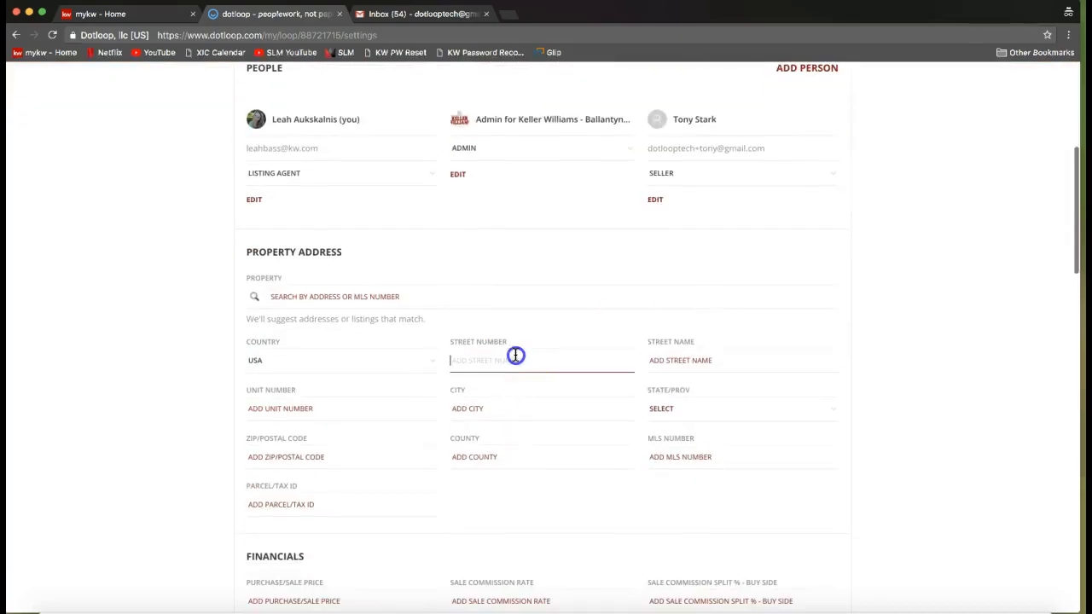
type("8765")
key("Tab")
type("Dotloop Rocks")
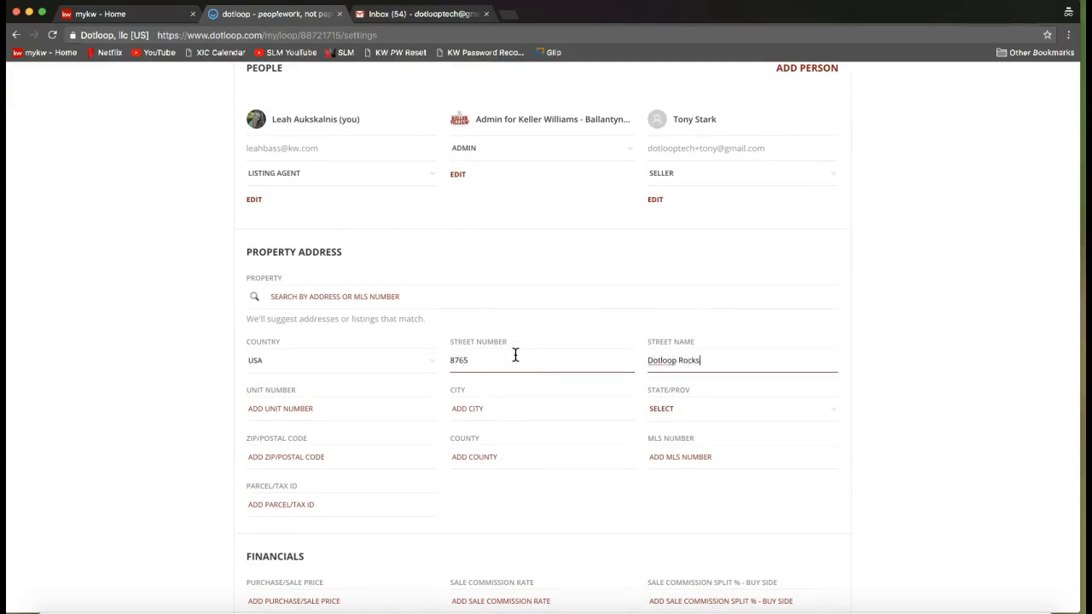
type(" Drive")
Complete the property address with its city, state, ZIP code and county, leaving the unit number empty.
left_click(317, 408)
left_click(459, 408)
type("Charlotte")
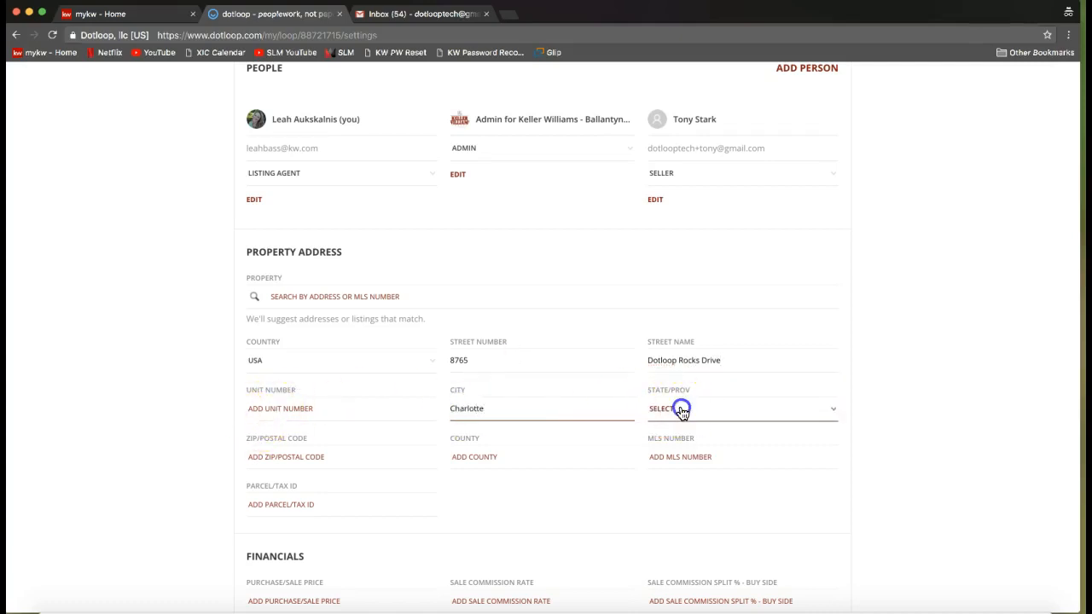
left_click(682, 412)
left_click(672, 430)
left_click(383, 449)
type("28277")
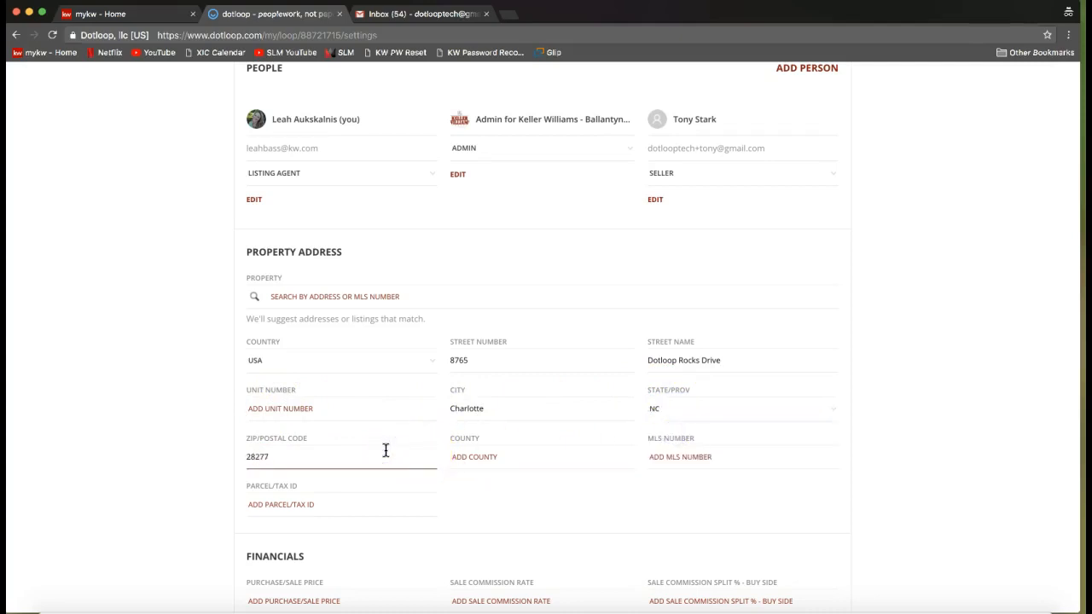
key("Tab")
type("Me")
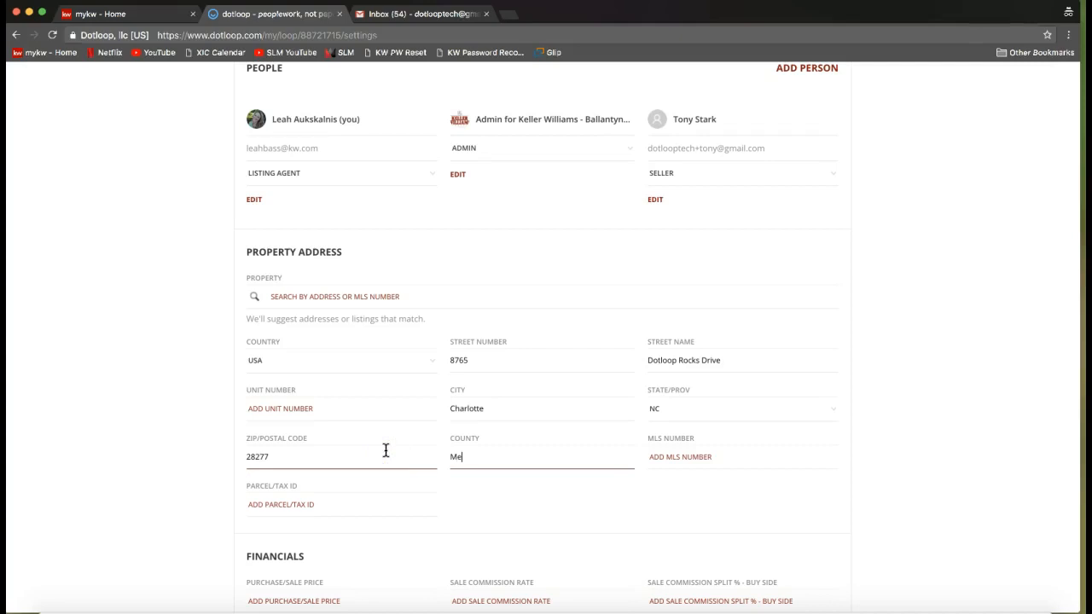
type("cklenburg")
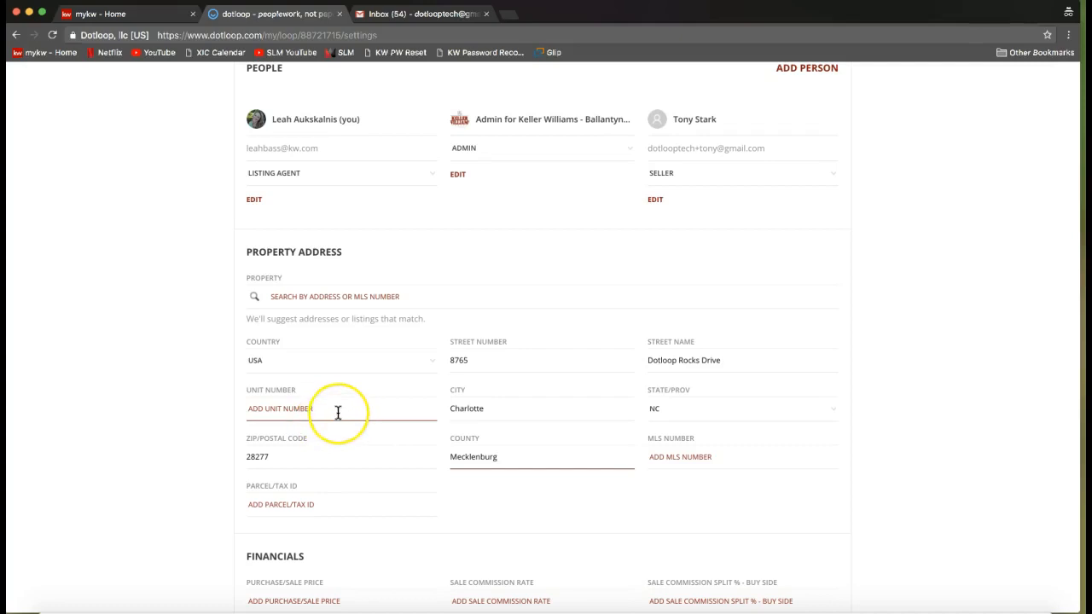
Look through the remaining loop detail sections, including Financials, Contract Dates, Offer Dates, Referral and Listing Information.
scroll(338, 413, "down", 1)
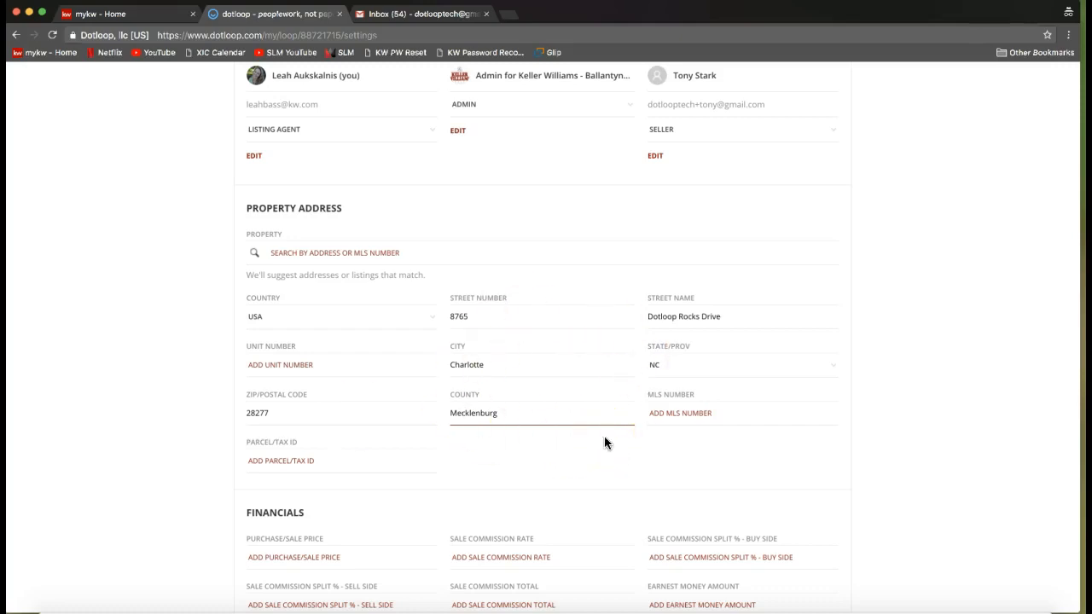
scroll(792, 456, "down", 4)
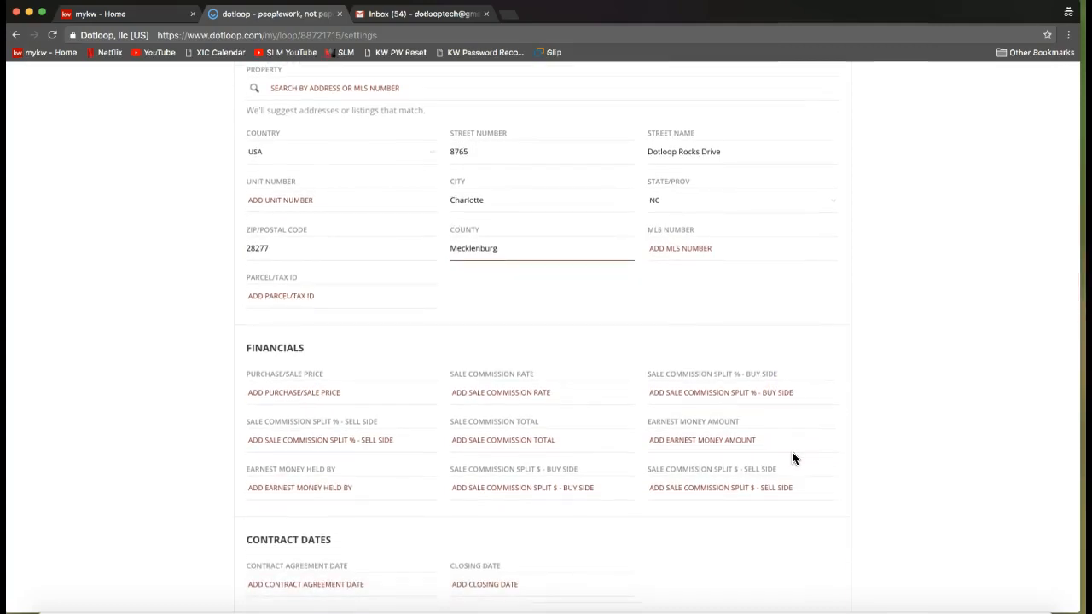
scroll(792, 454, "down", 3)
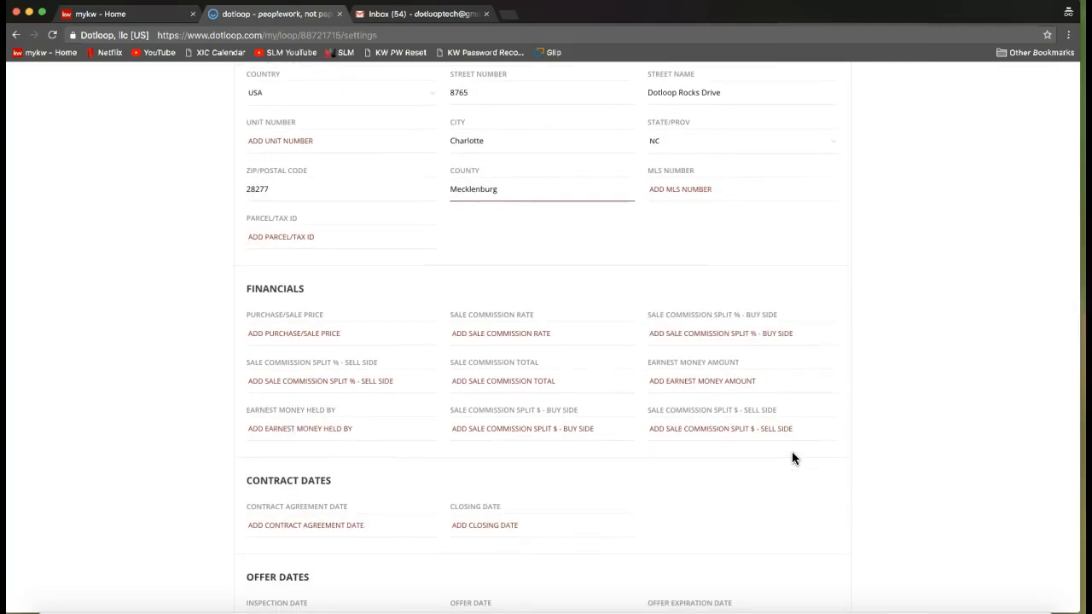
scroll(792, 458, "down", 7)
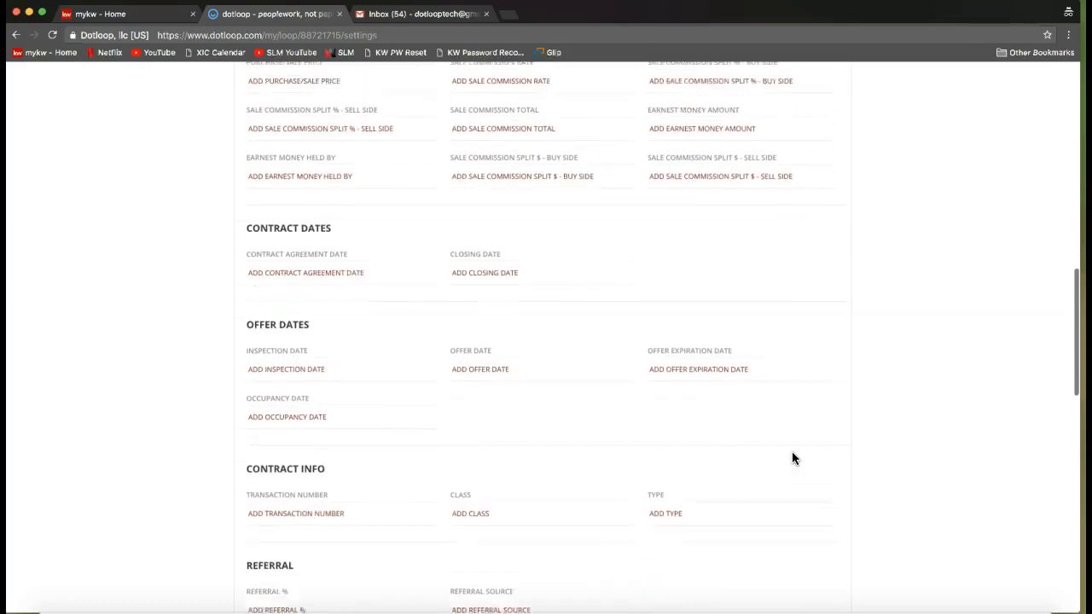
scroll(792, 459, "down", 13)
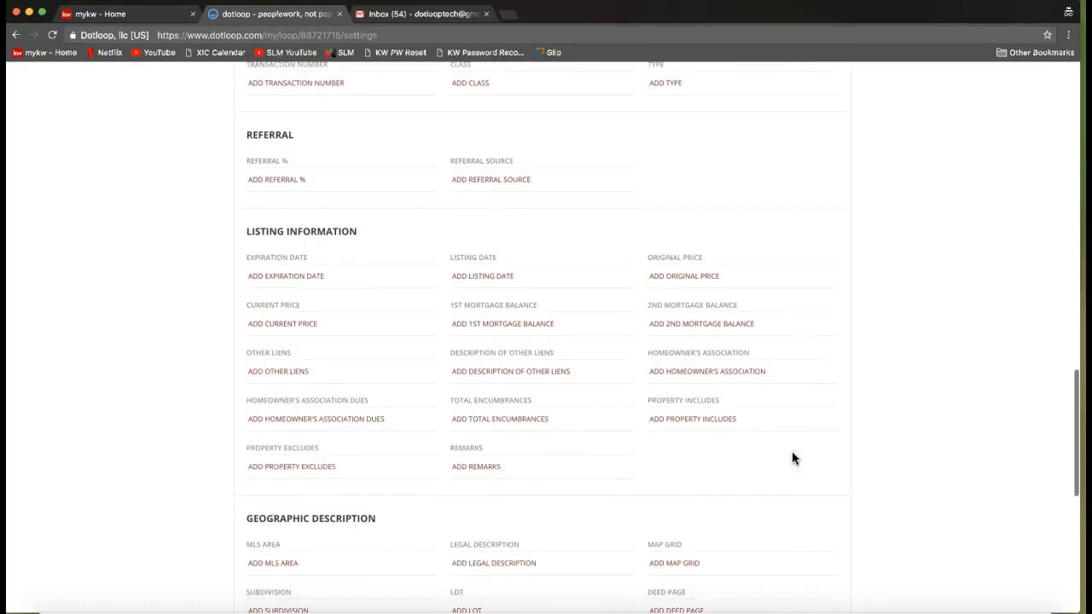
scroll(792, 458, "down", 2)
scroll(792, 458, "up", 13)
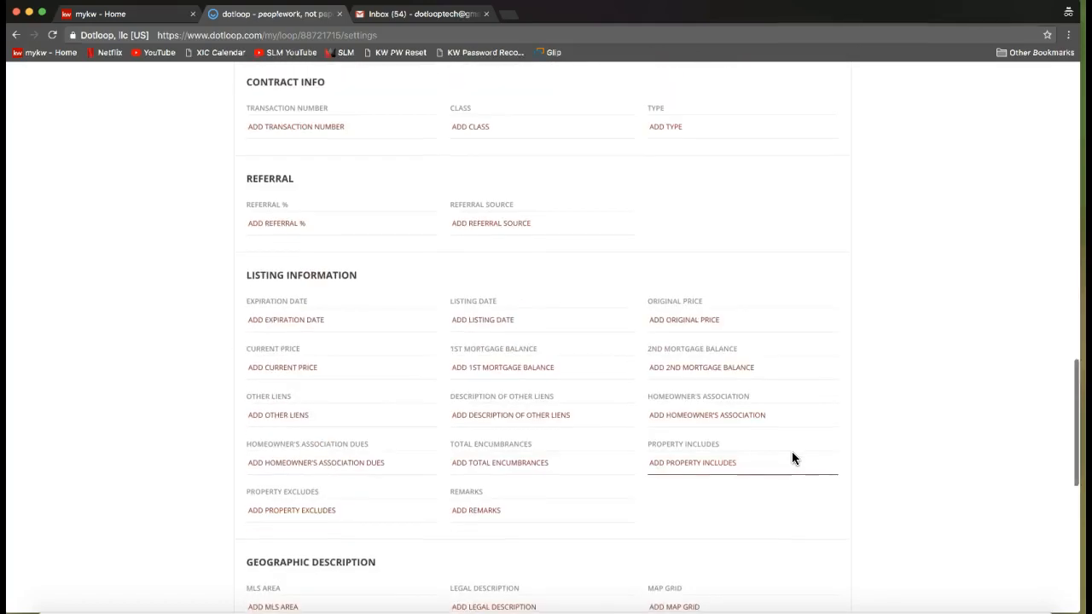
scroll(792, 458, "up", 20)
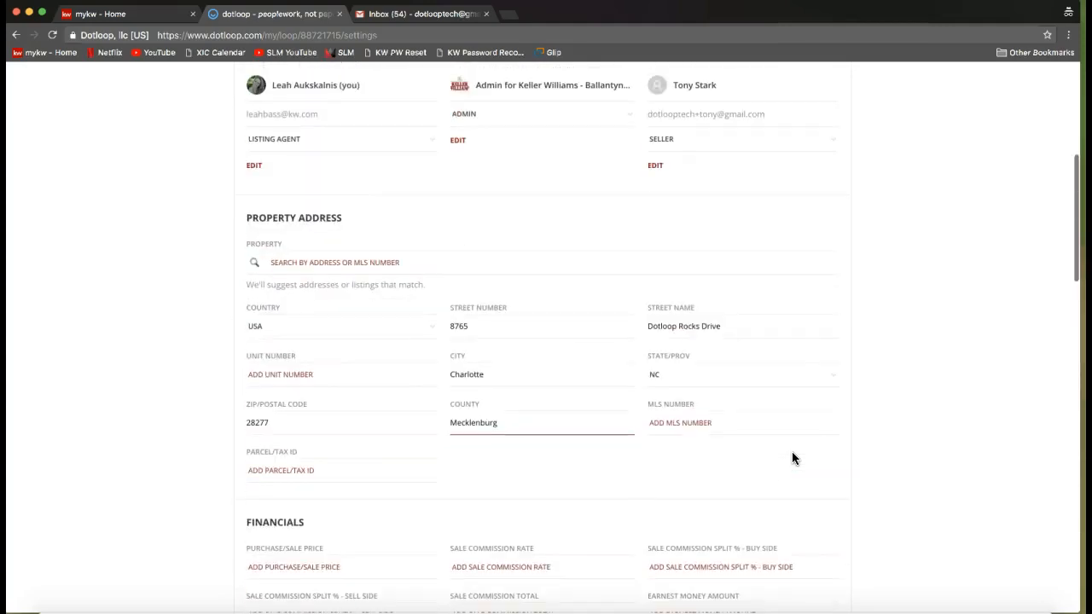
scroll(792, 458, "up", 4)
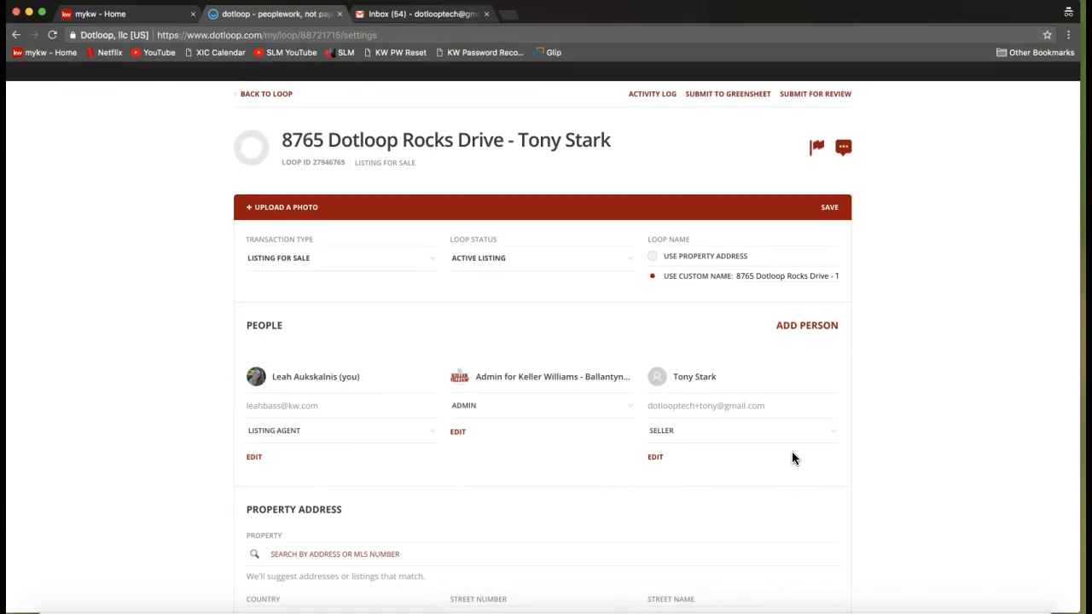
Save the loop details with the updated people and property address.
left_click(828, 213)
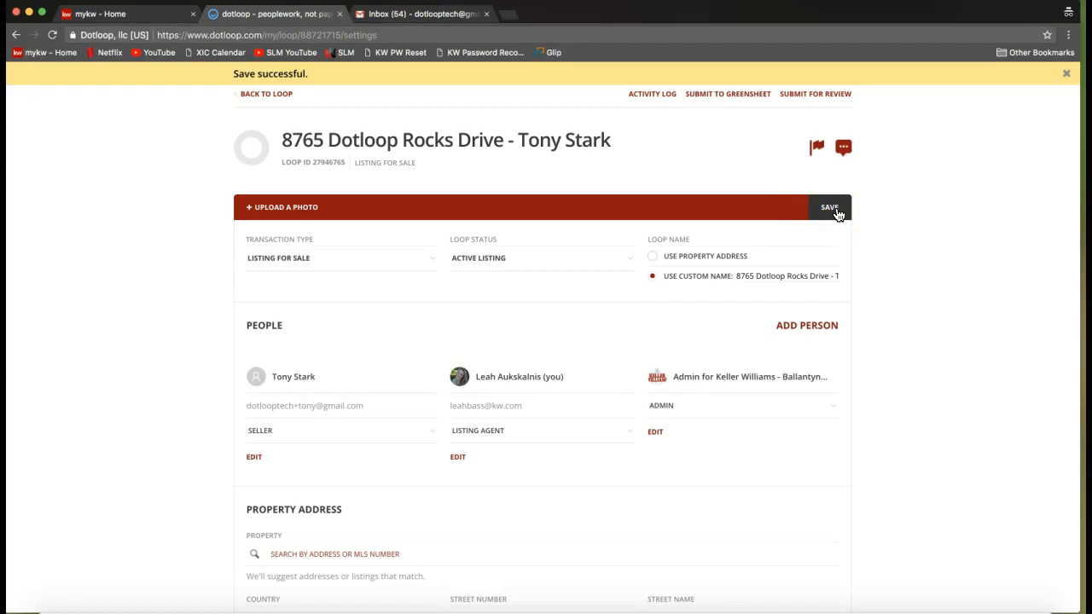
left_click(828, 213)
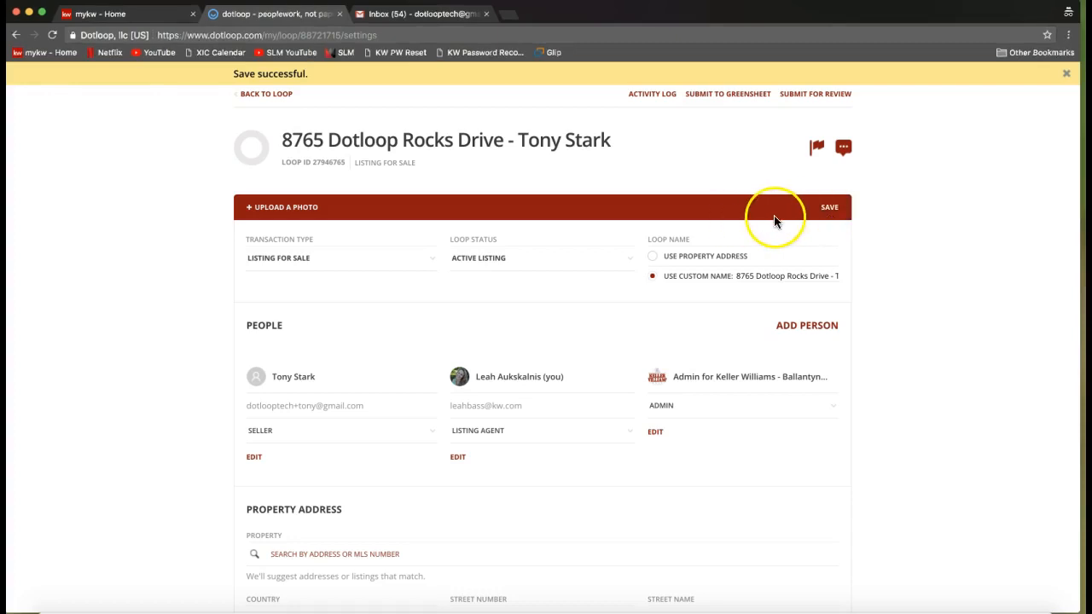
left_click(821, 211)
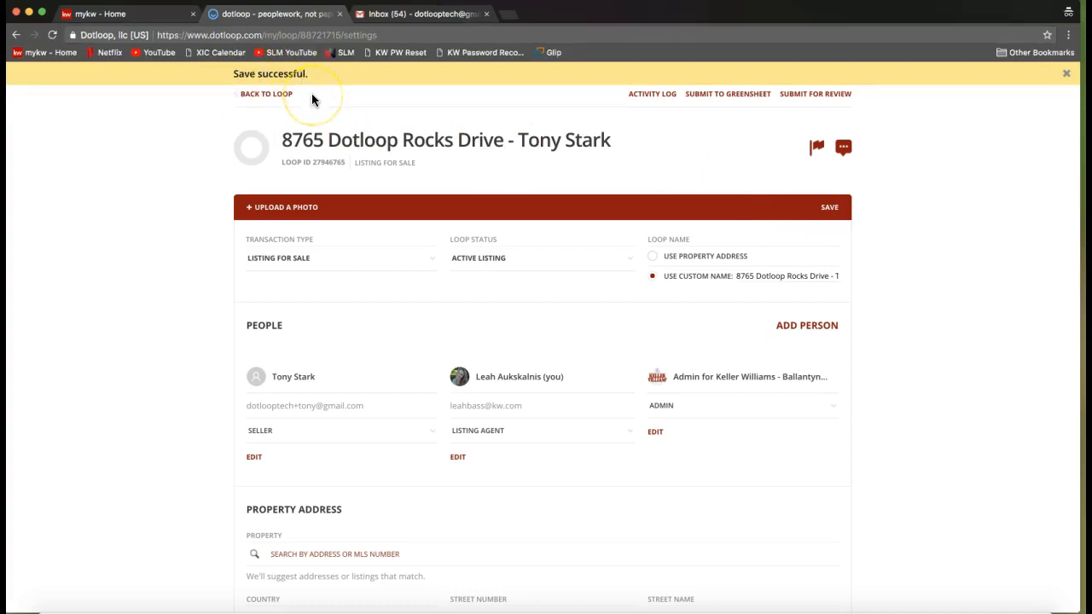
Return from the details to the loop page, showing how the details can be reopened from there.
left_click(279, 98)
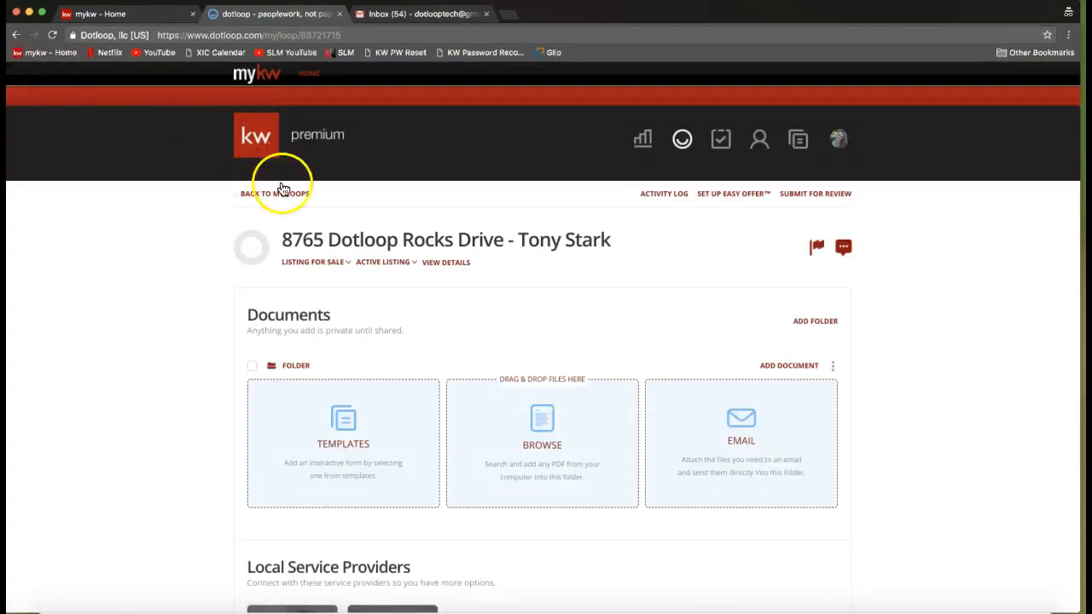
left_click(450, 265)
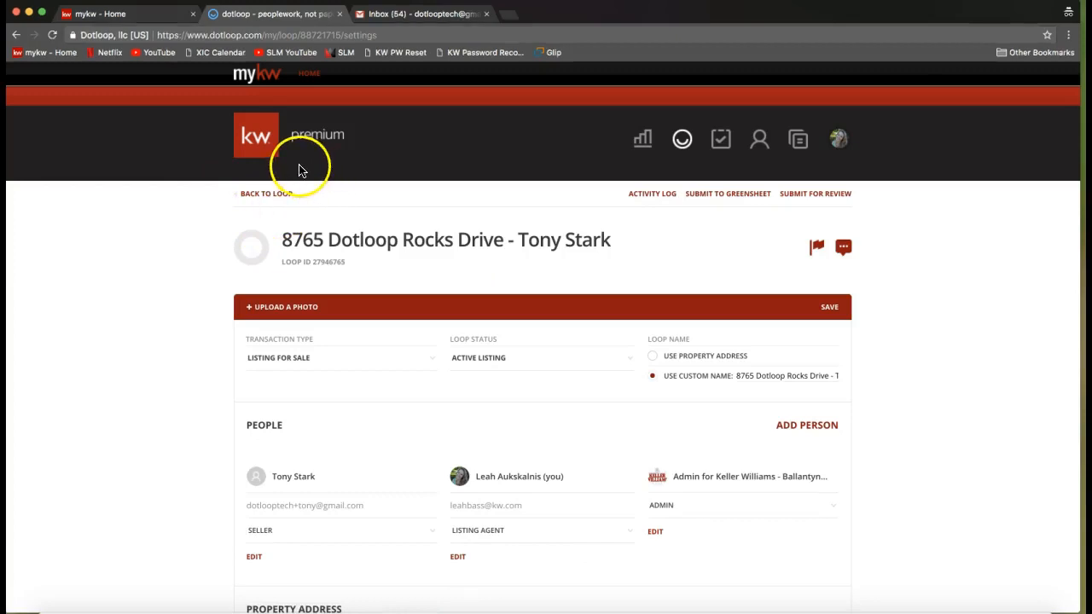
left_click(264, 200)
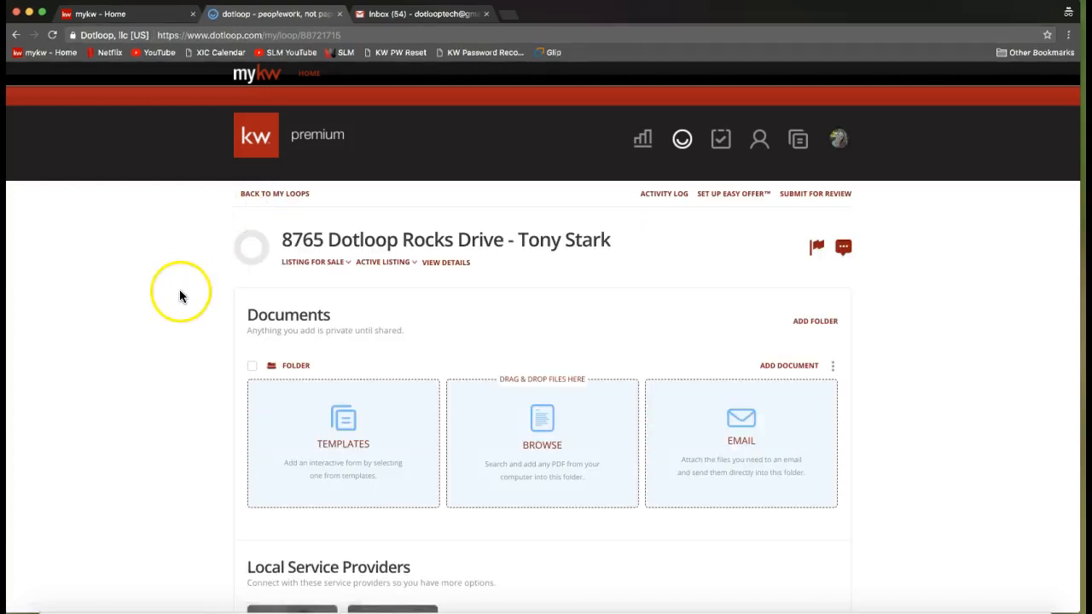
Start adding documents to the loop from templates and open the NCAR 2017 template folder.
scroll(180, 296, "down", 2)
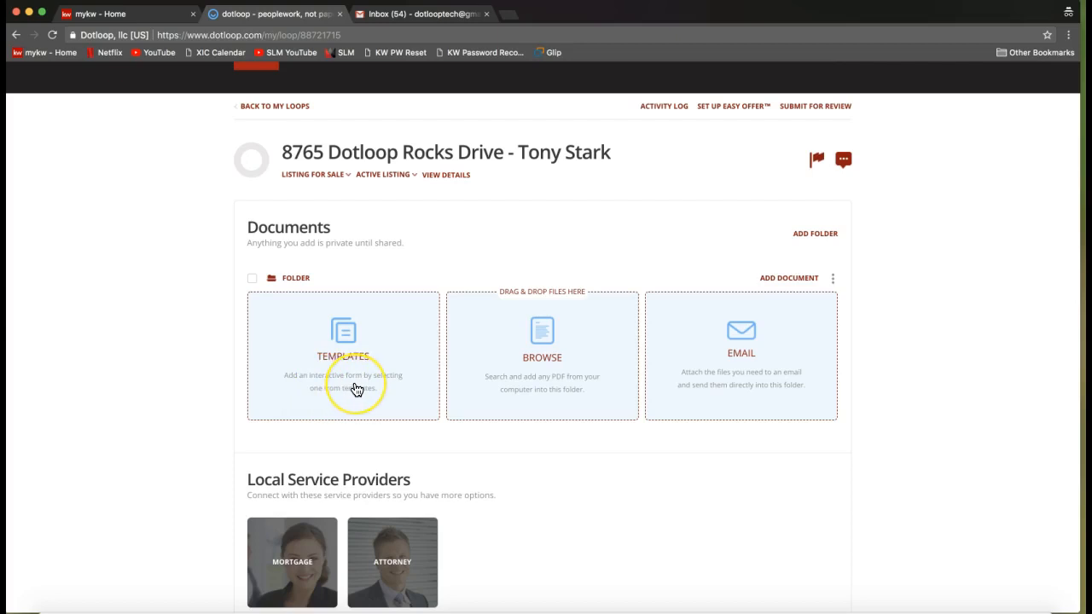
scroll(356, 388, "down", 1)
scroll(356, 389, "up", 1)
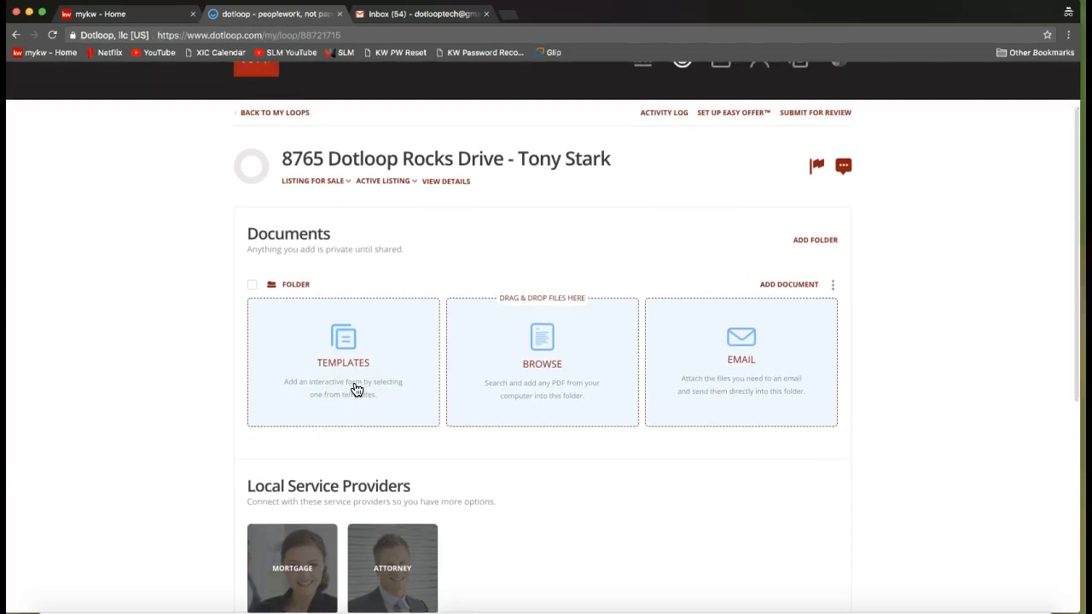
scroll(356, 389, "up", 3)
scroll(356, 389, "up", 1)
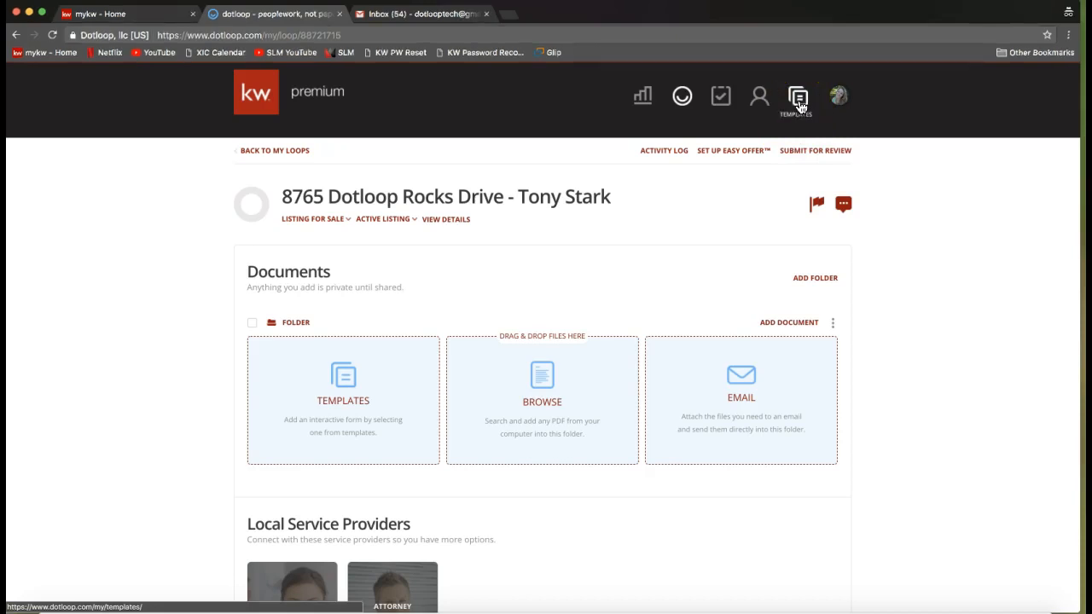
left_click(358, 391)
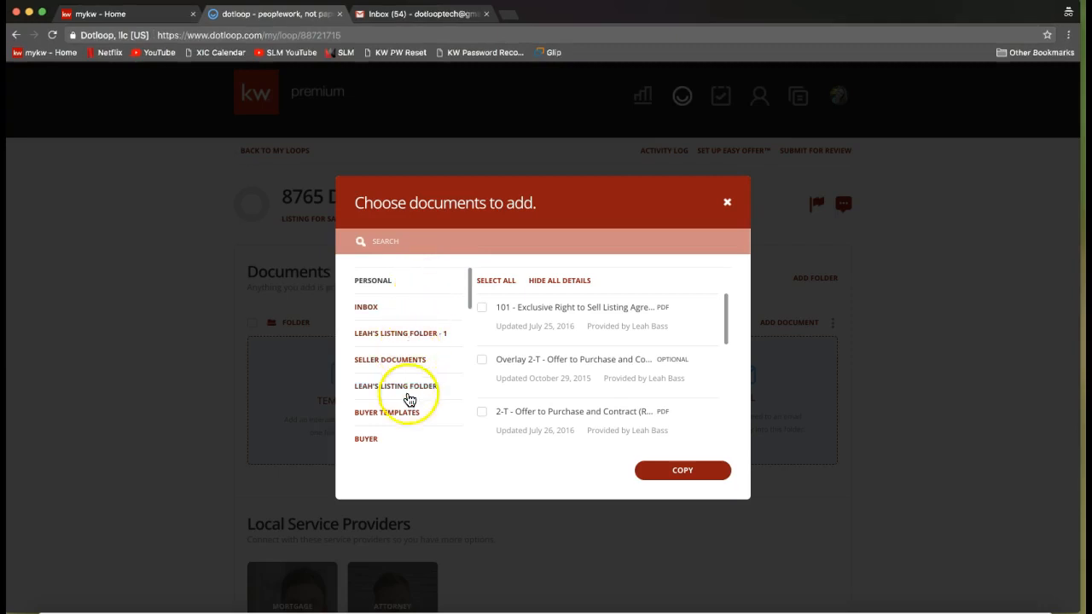
left_click_drag(469, 294, 470, 316)
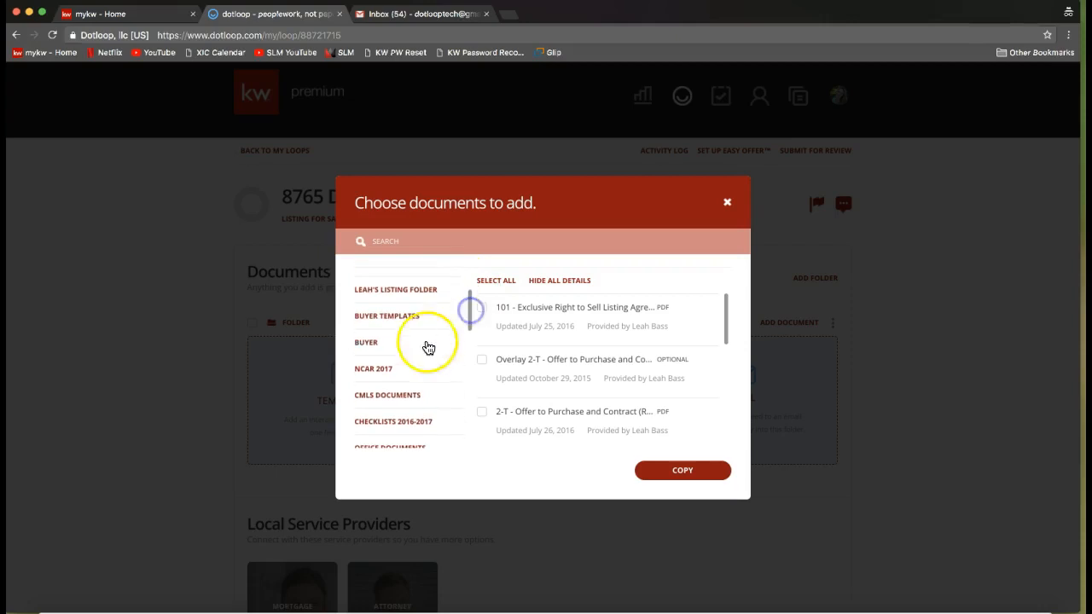
left_click(391, 369)
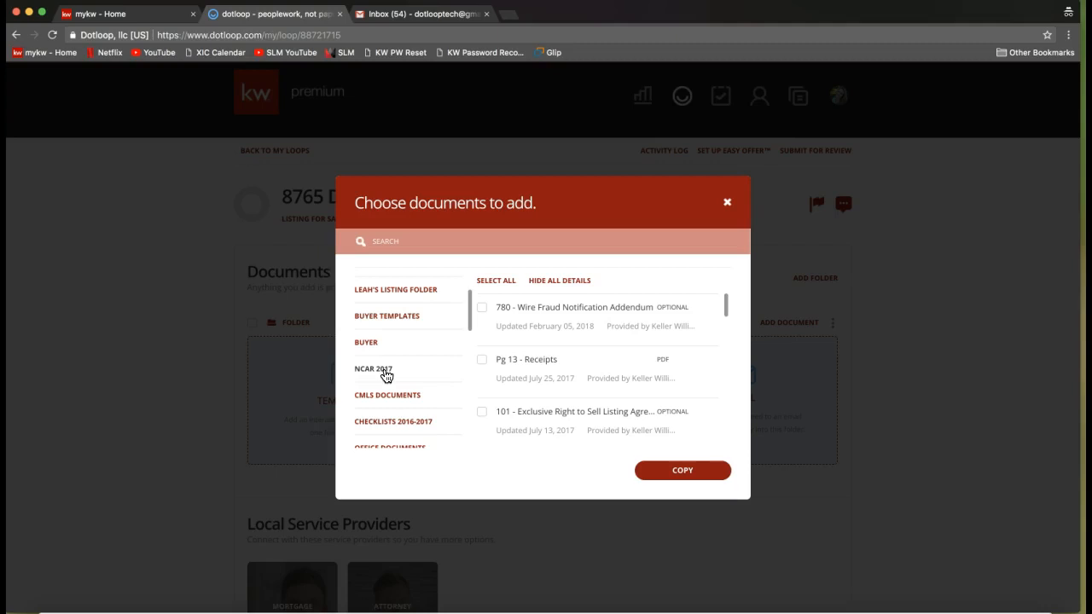
left_click(385, 375)
Search the NCAR 2017 templates for "listing" and select the 101 - Exclusive Right to Sell Listing Agreement.
left_click(419, 244)
left_click(431, 247)
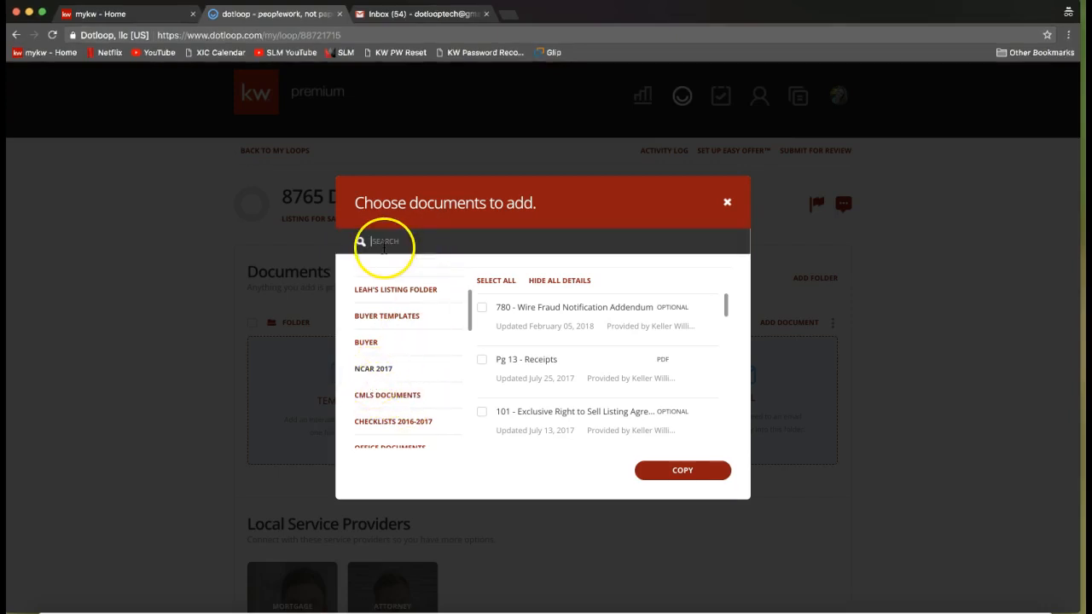
type("listing")
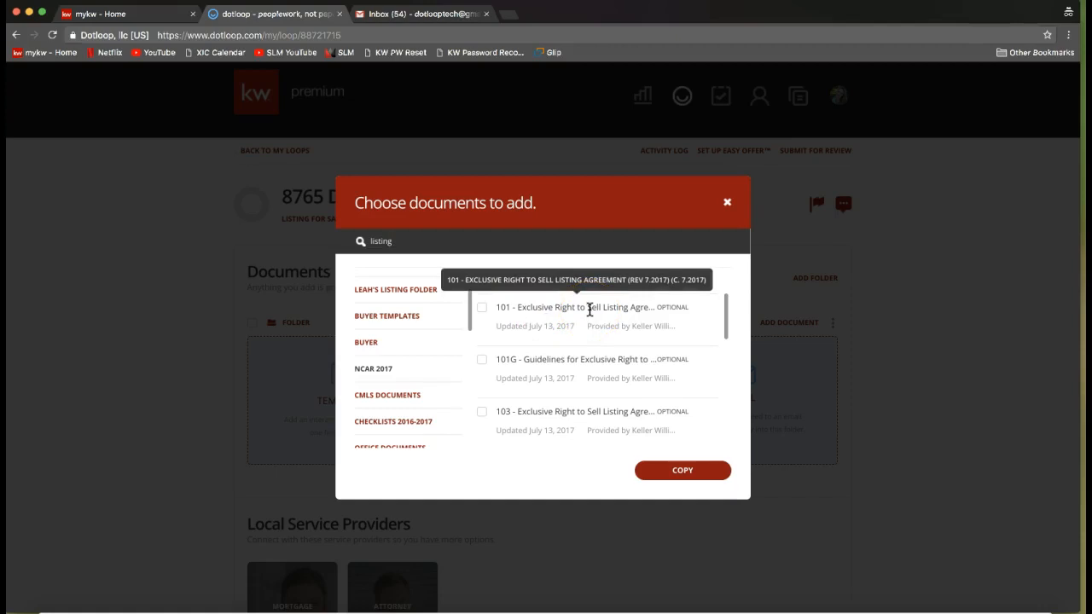
left_click(575, 309)
left_click(482, 314)
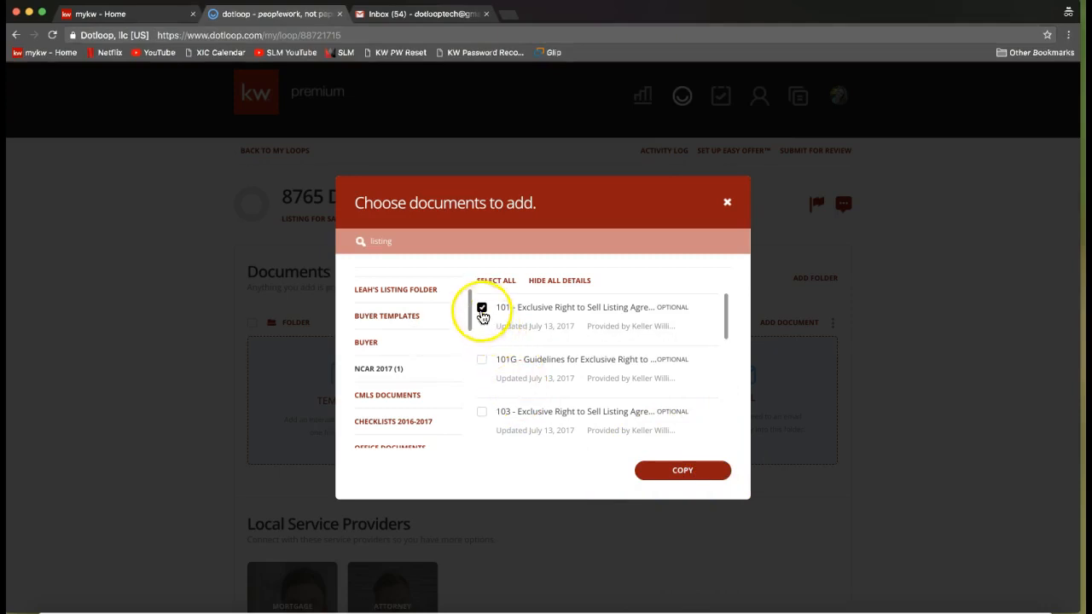
Copy the selected listing agreement into the loop and close the import dialog.
left_click(683, 474)
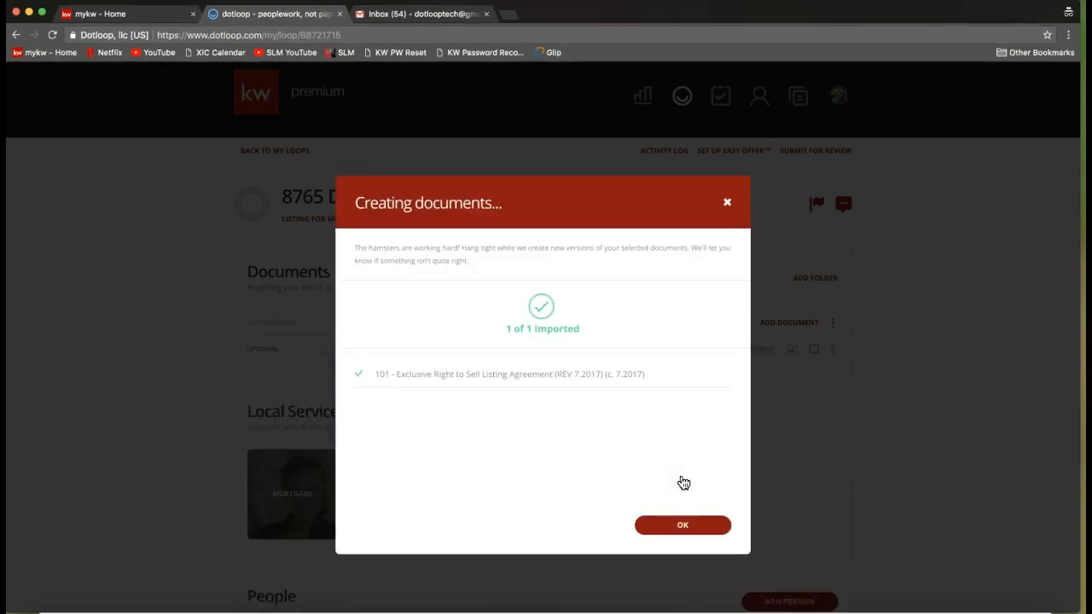
left_click(642, 529)
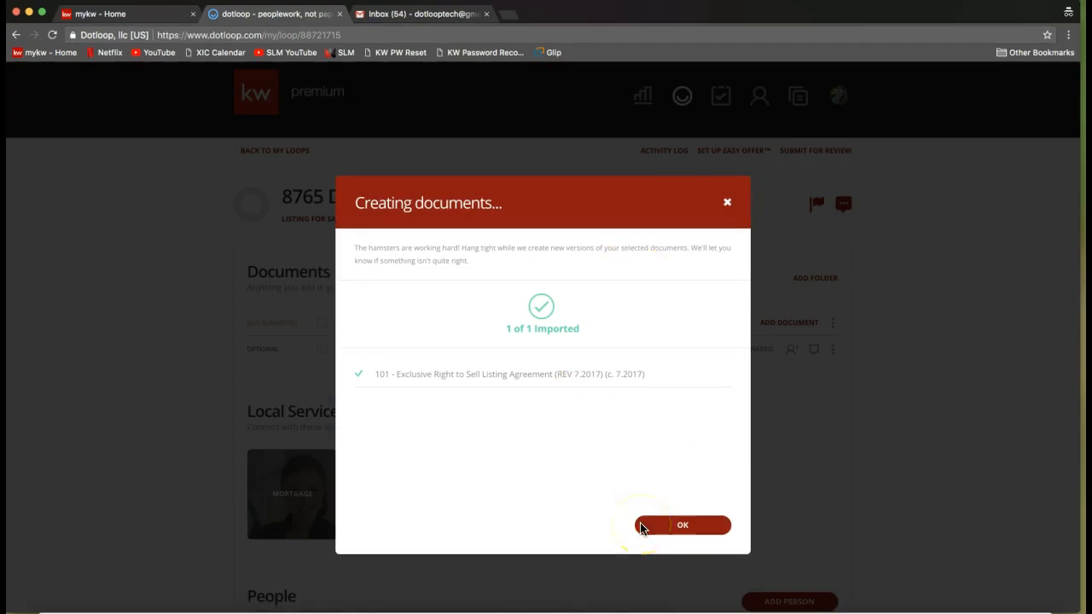
left_click(688, 530)
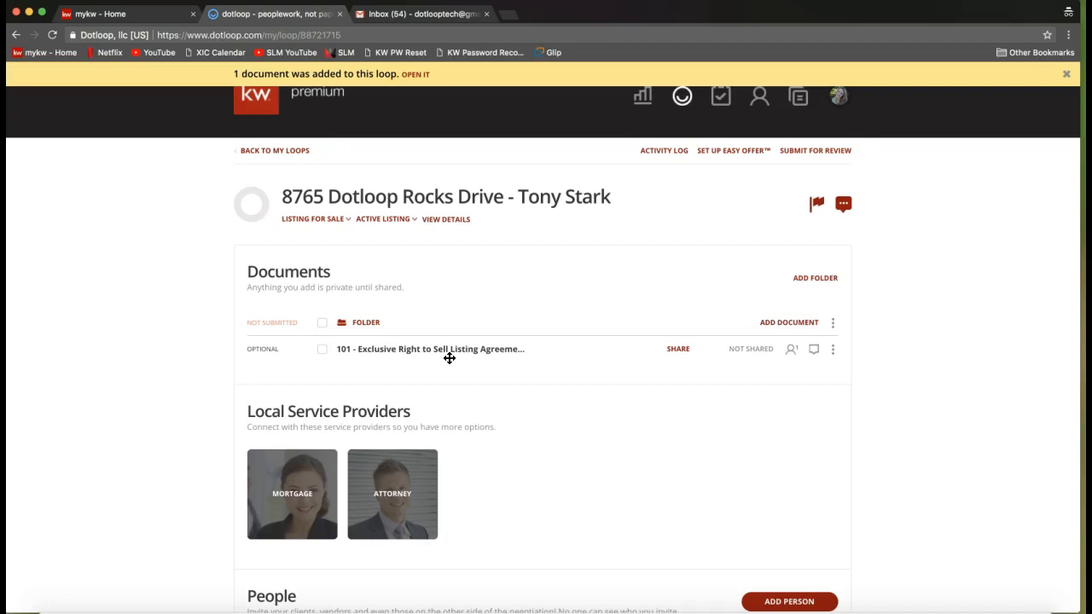
Open the 101 - Exclusive Right to Sell Listing Agreement from the loop's documents folder.
left_click(393, 372)
left_click(417, 355)
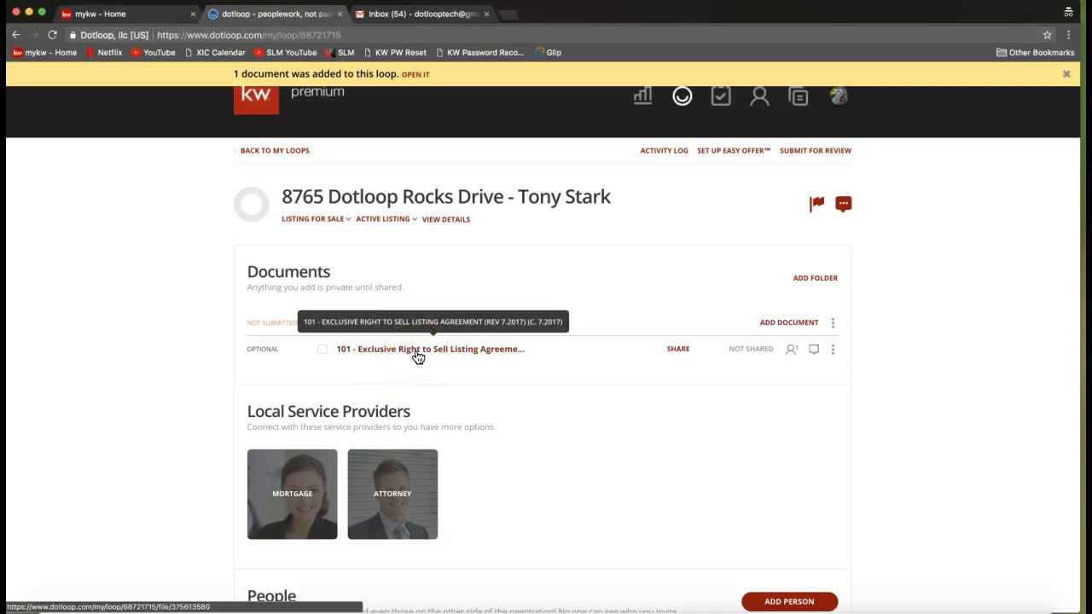
left_click(418, 357)
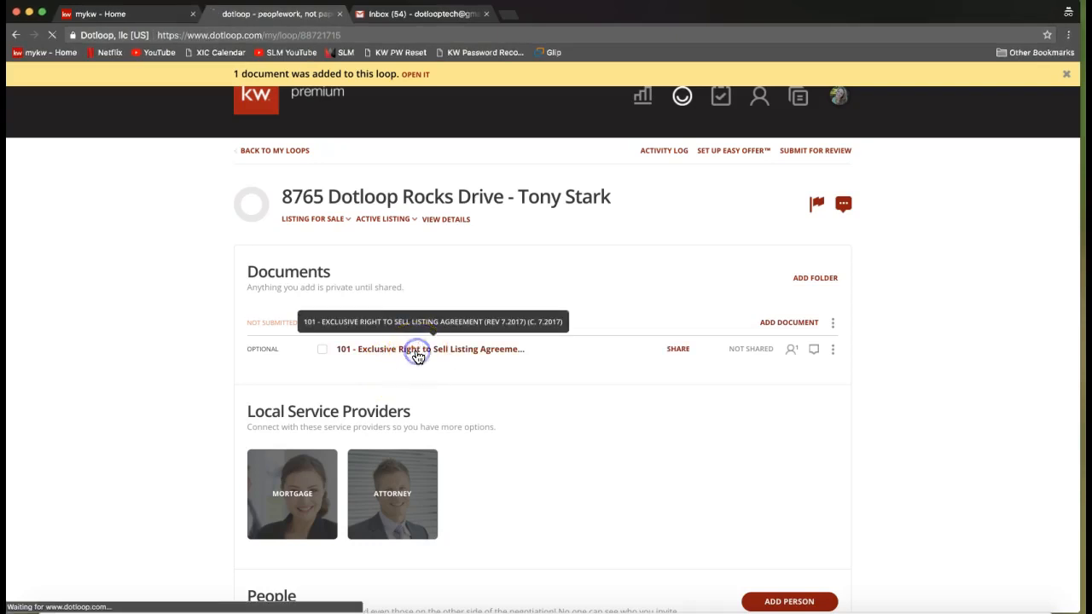
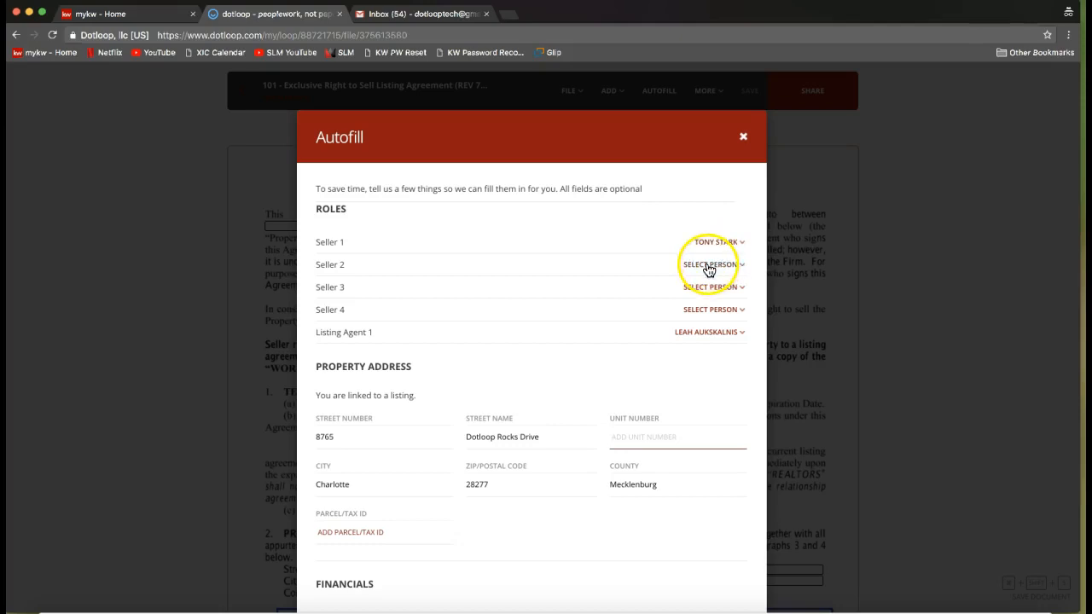
Review the roles, property address, agent, seller and listing details for the agreement and autofill its fields with them.
left_click(709, 266)
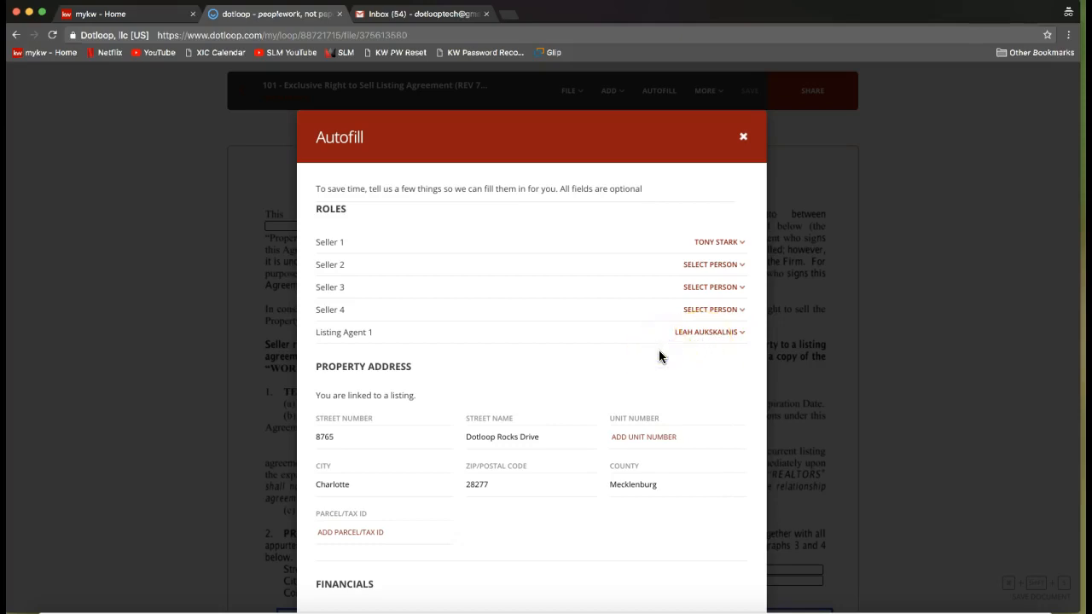
scroll(659, 356, "down", 2)
scroll(660, 352, "down", 2)
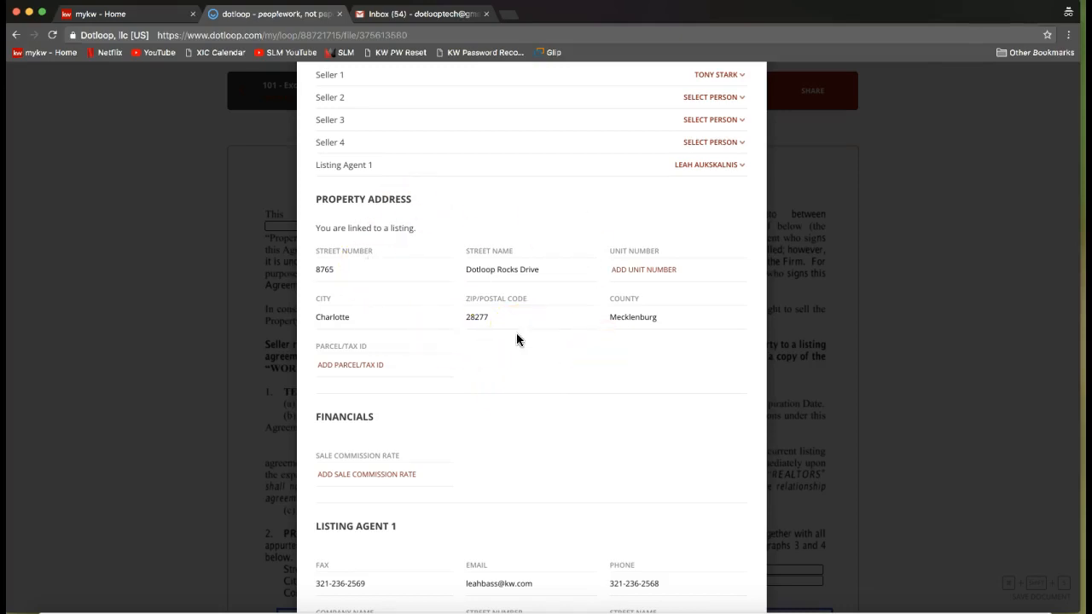
scroll(516, 339, "down", 5)
scroll(516, 340, "down", 3)
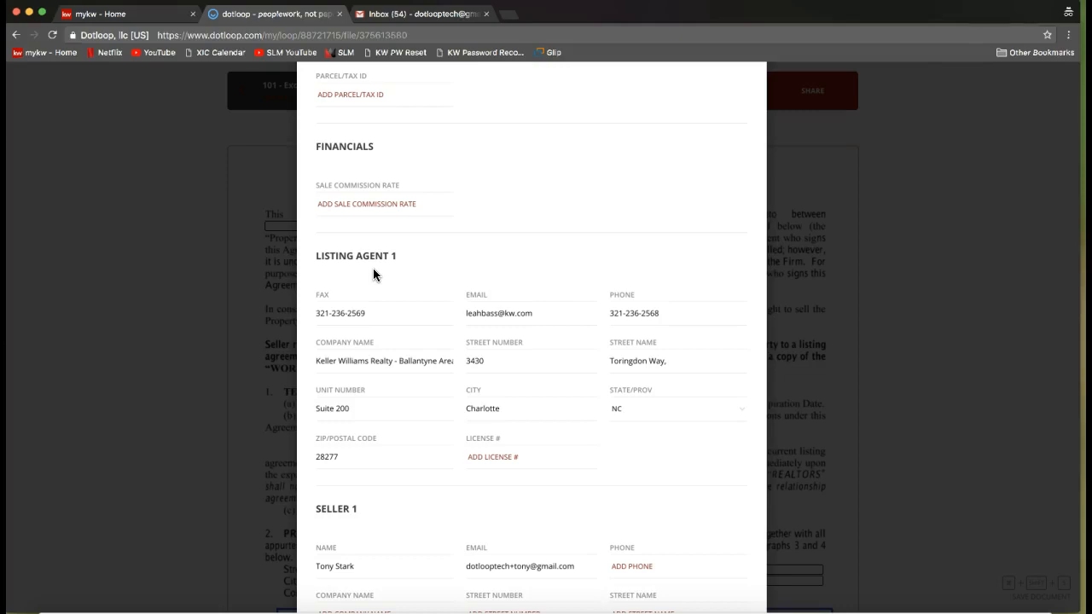
scroll(373, 274, "down", 3)
scroll(541, 342, "down", 10)
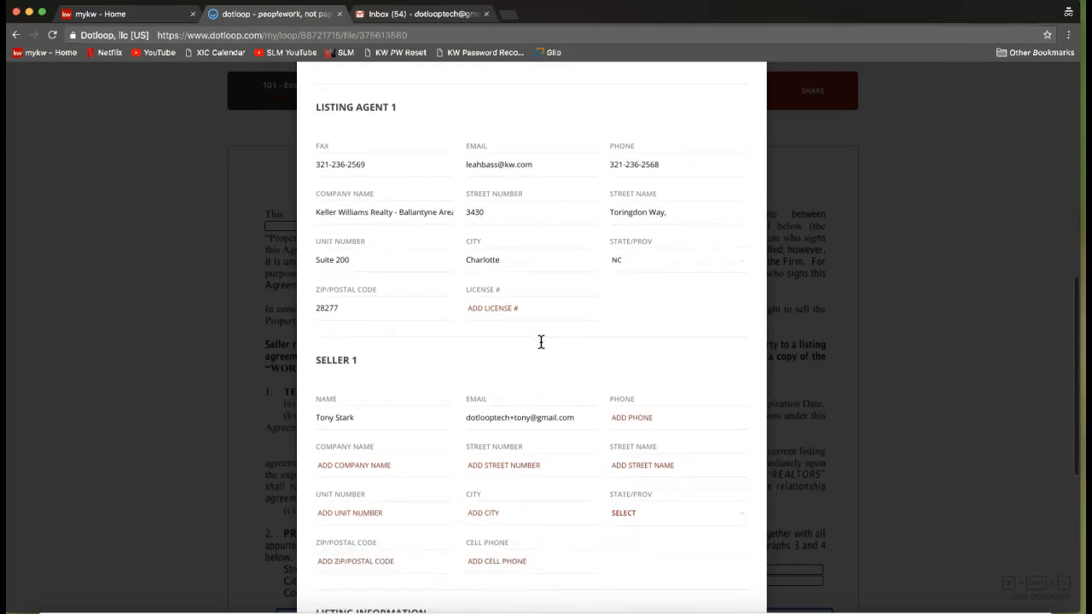
scroll(541, 343, "down", 2)
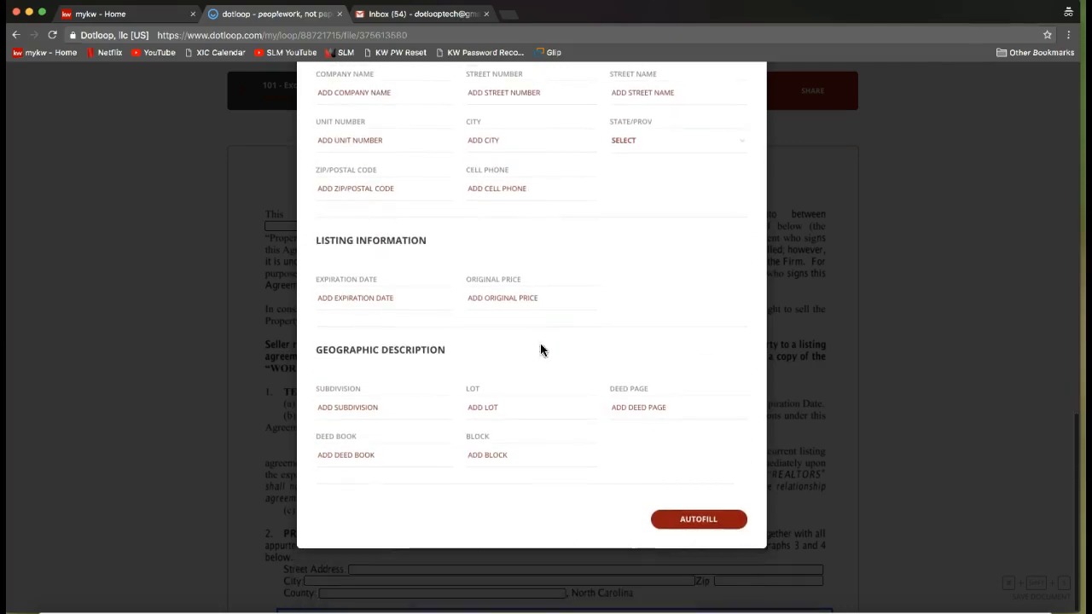
left_click(707, 544)
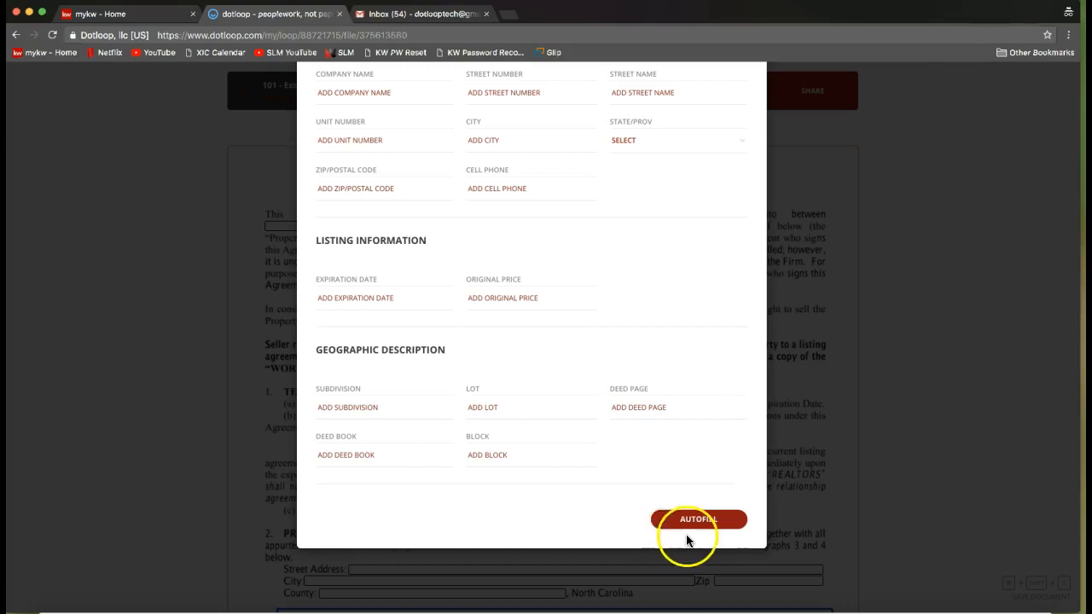
left_click(700, 530)
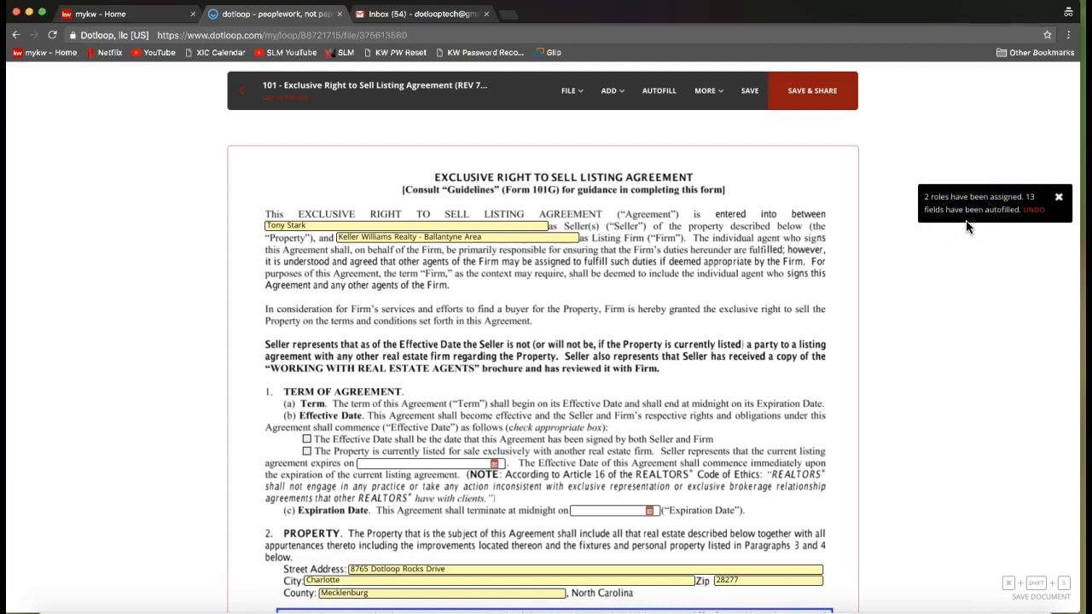
Append "and" plus the second seller's full name to the Seller field in the agreement's opening paragraph.
scroll(580, 305, "down", 2)
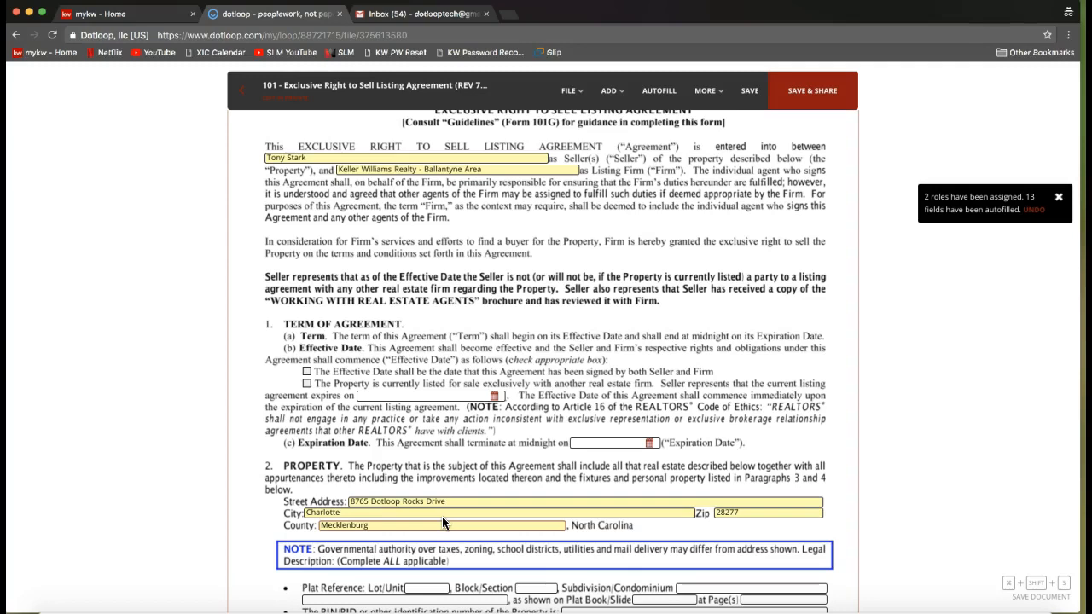
scroll(526, 371, "up", 1)
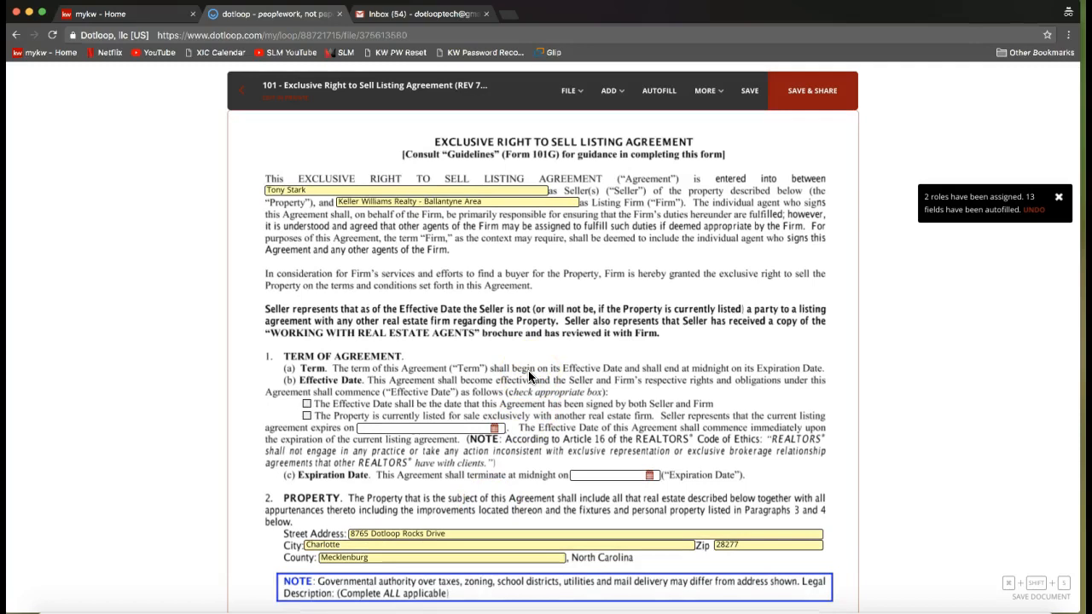
left_click(658, 105)
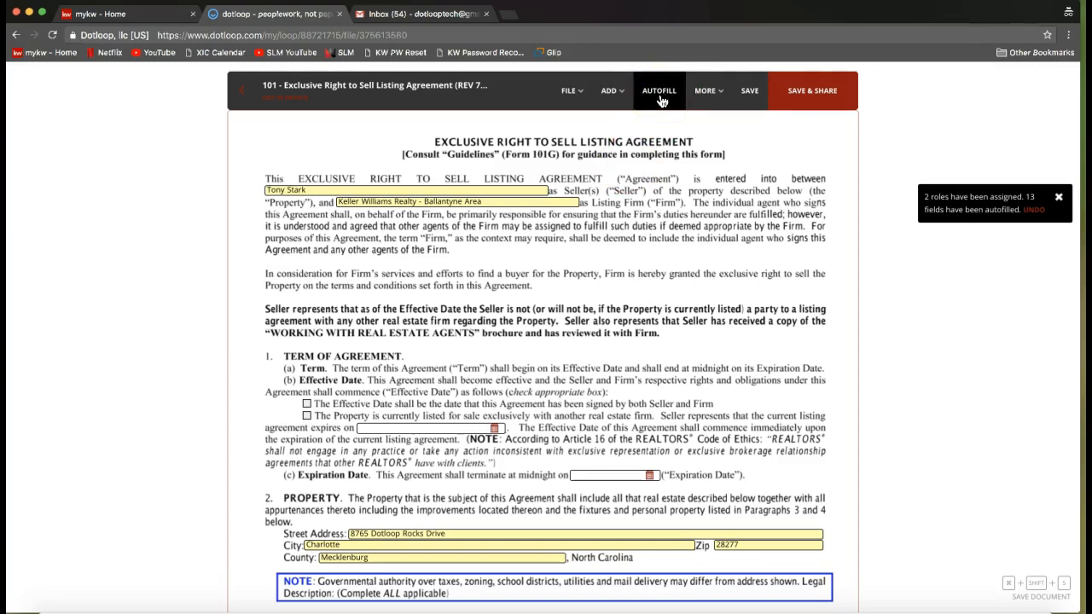
left_click(569, 275)
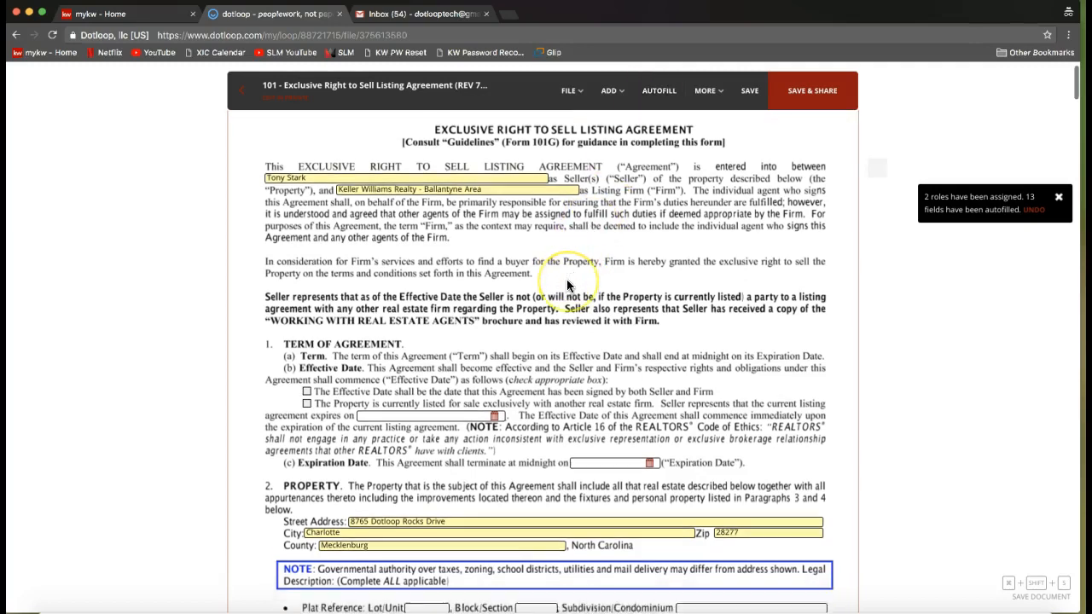
scroll(568, 284, "down", 1)
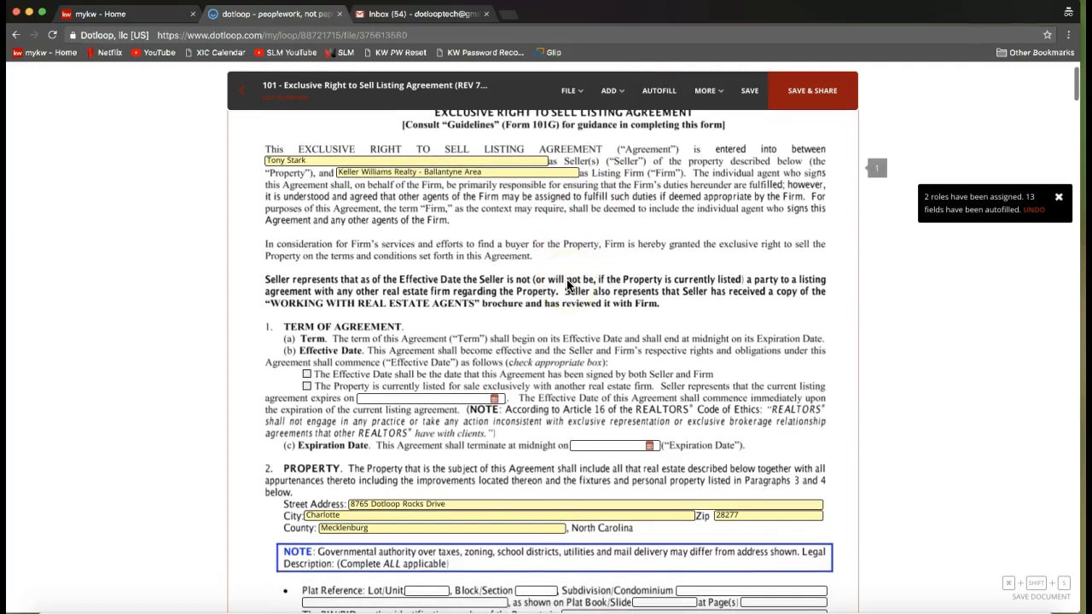
left_click(321, 161)
left_click(317, 241)
scroll(317, 244, "up", 2)
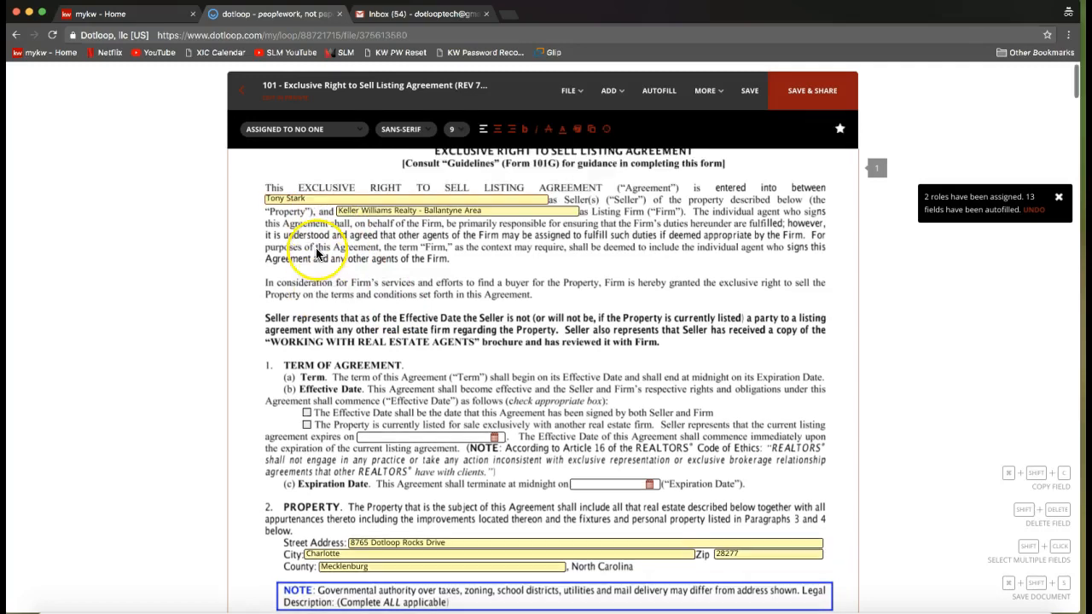
type("and Pepper Potts")
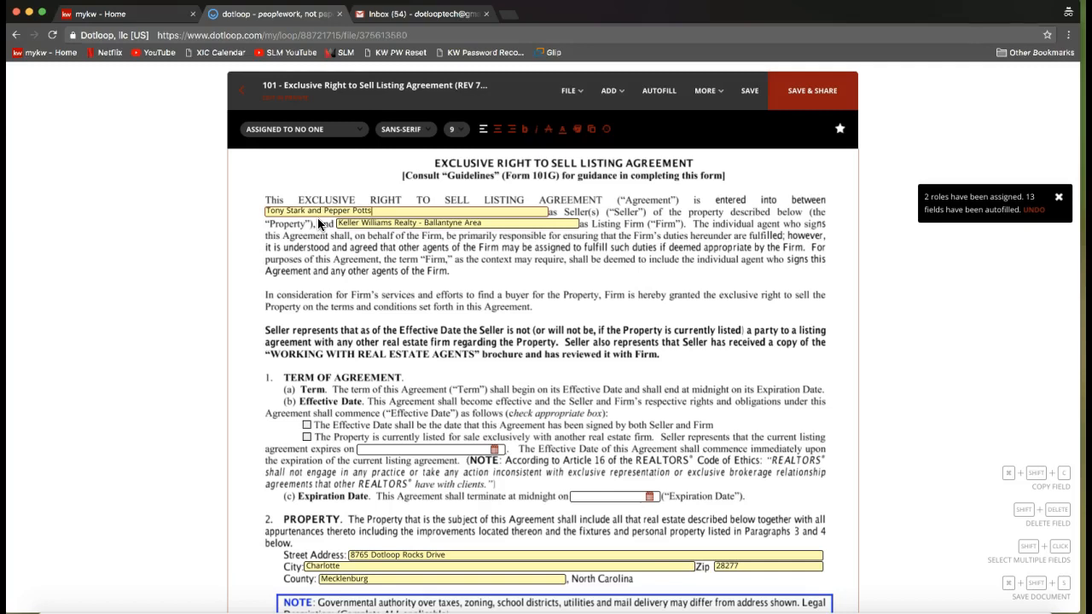
Under Effective Date, check the option that the property is currently listed for sale exclusively with another real estate firm.
scroll(368, 313, "down", 1)
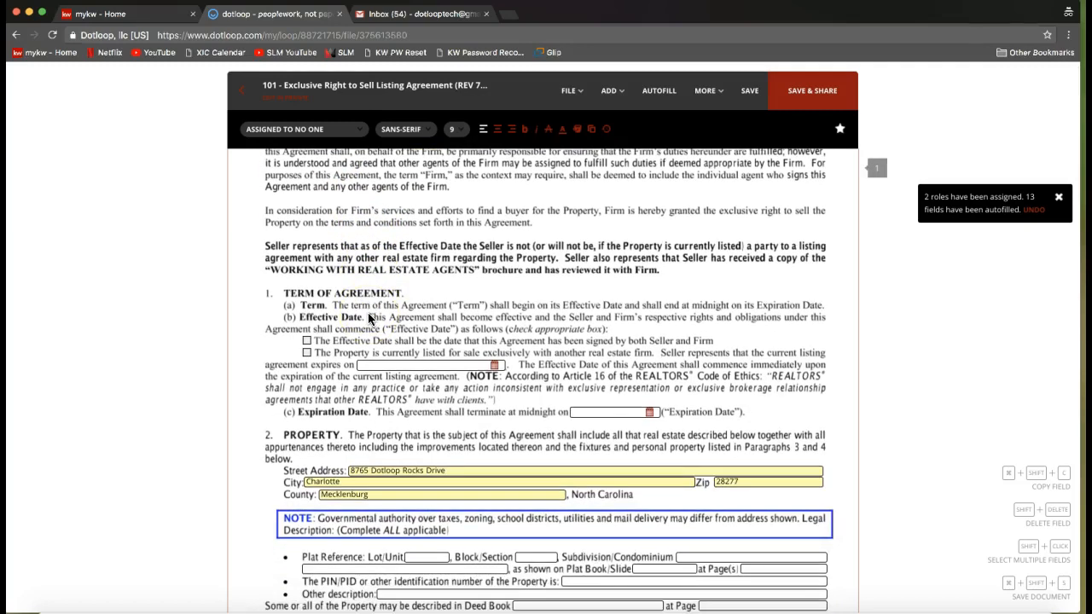
left_click(306, 353)
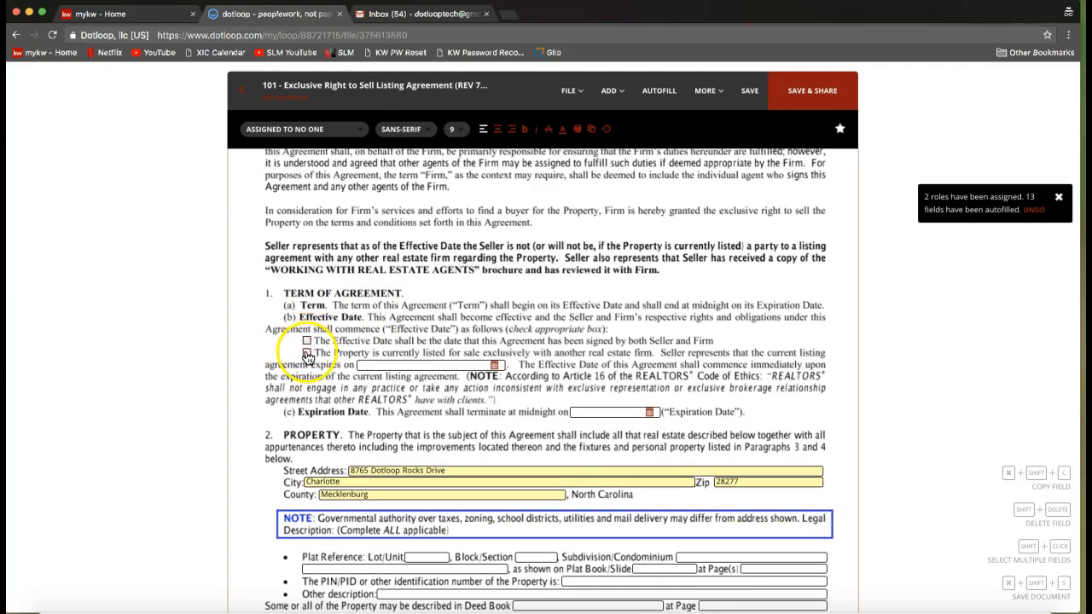
left_click(307, 355)
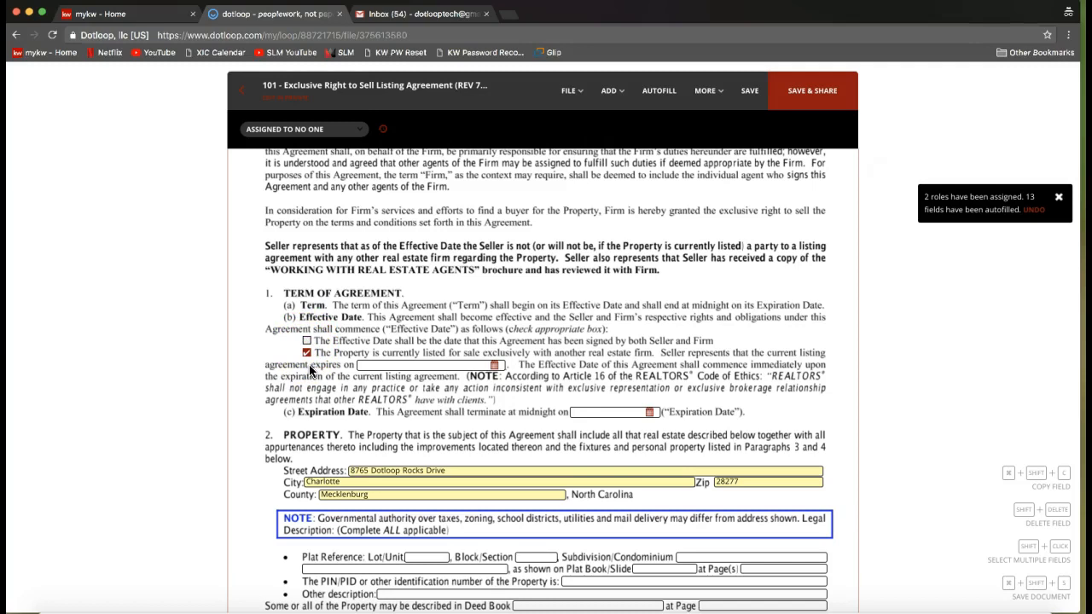
left_click(308, 360)
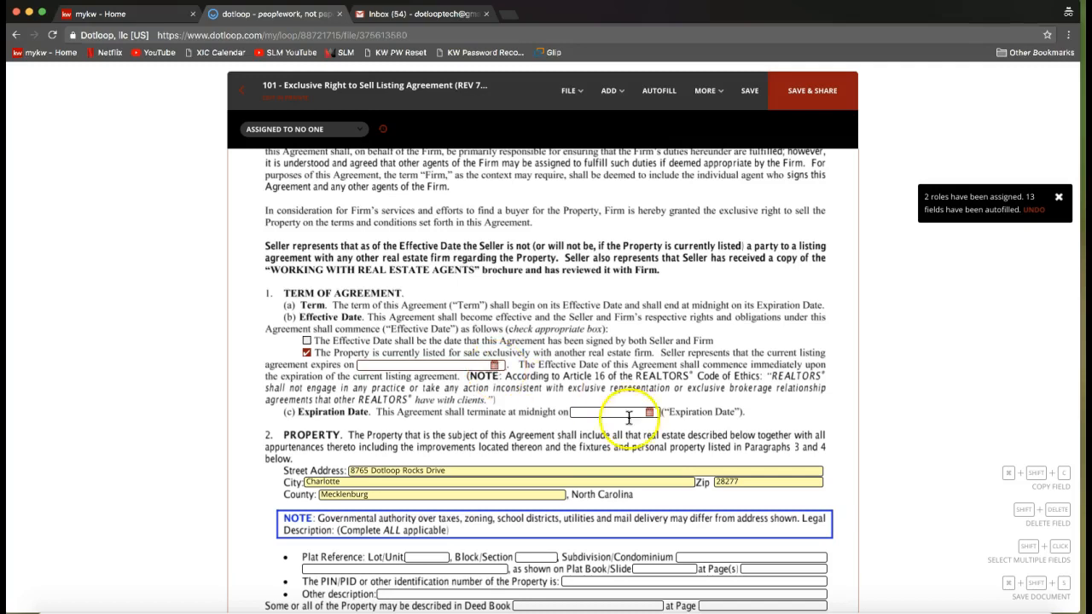
Set the agreement's Expiration Date to 11/02/2018.
scroll(658, 422, "down", 2)
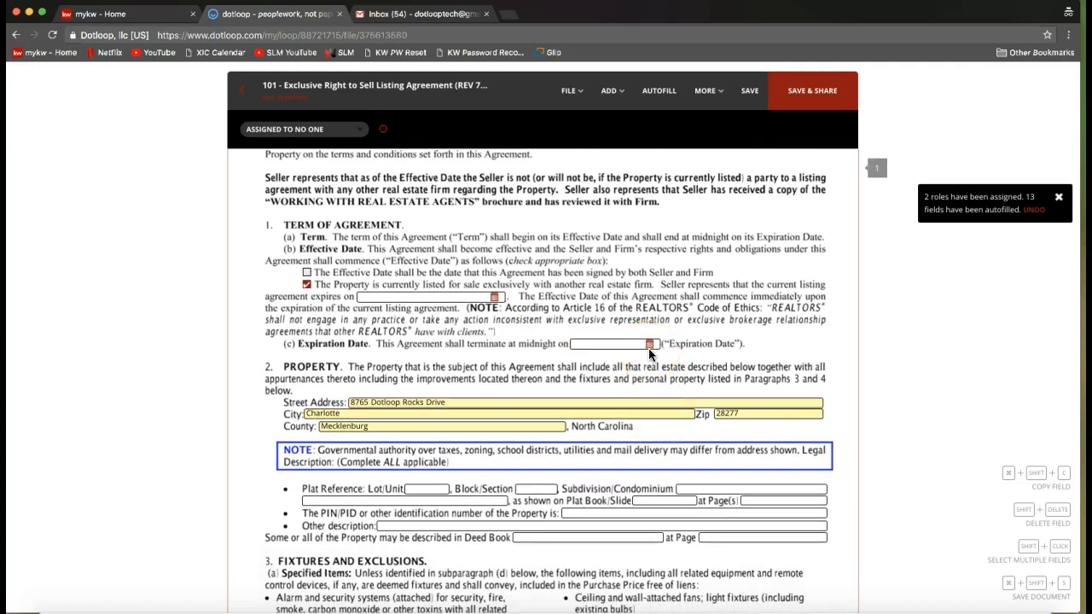
left_click(631, 344)
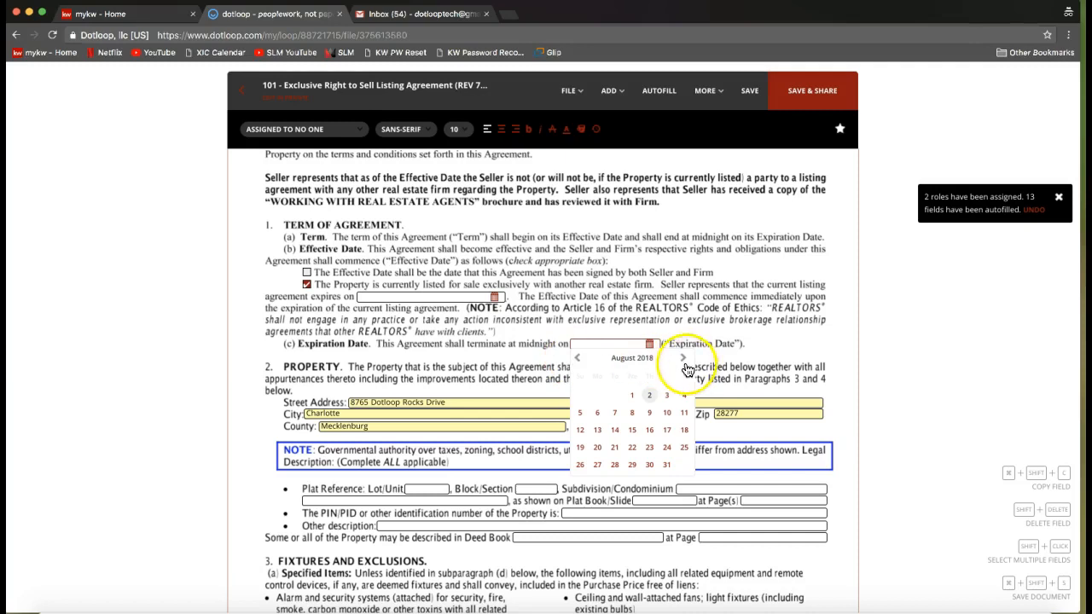
left_click(683, 359)
left_click(684, 359)
left_click(684, 360)
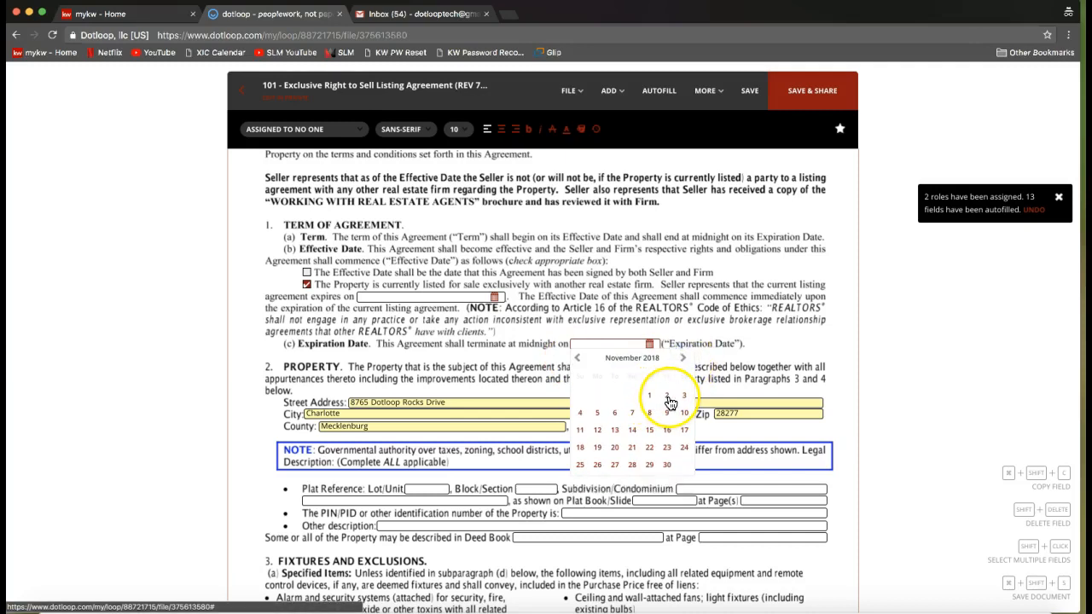
left_click(667, 401)
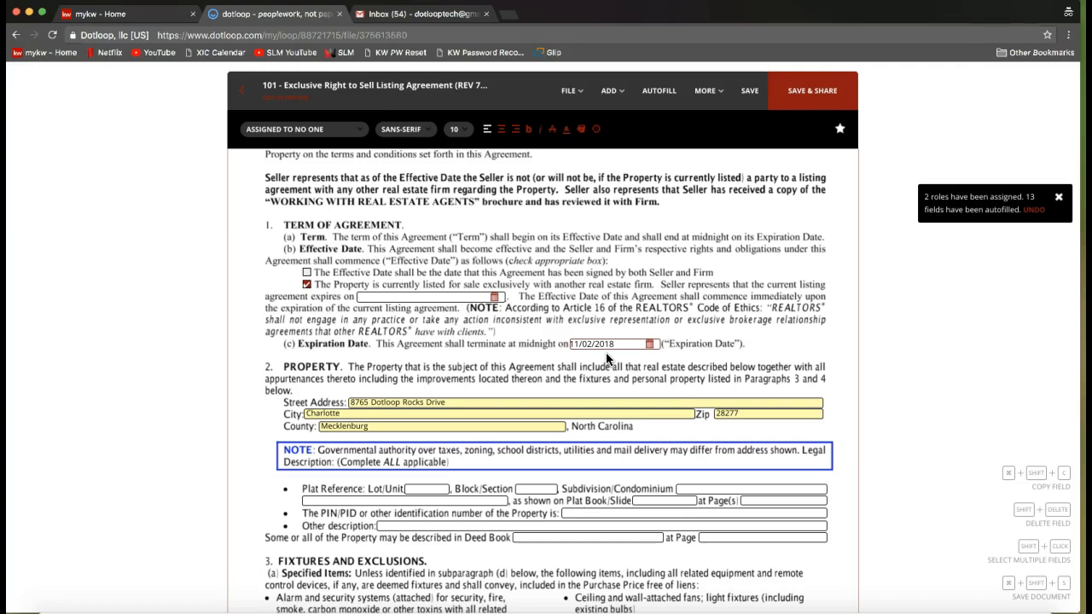
Examine who the two seller initials fields at the foot of page 1 are assigned to.
scroll(606, 357, "down", 6)
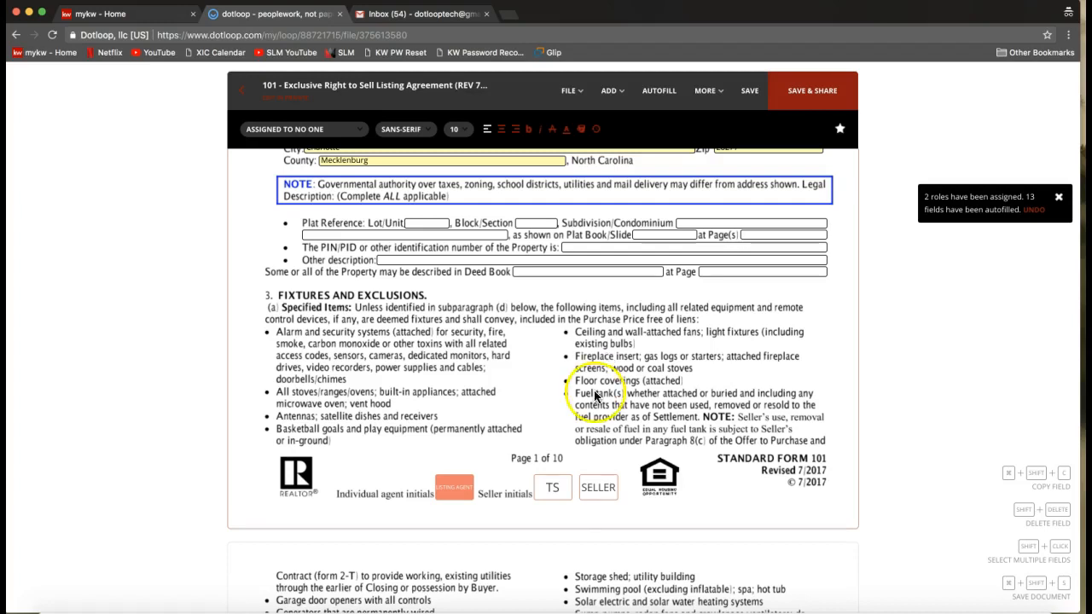
left_click(551, 493)
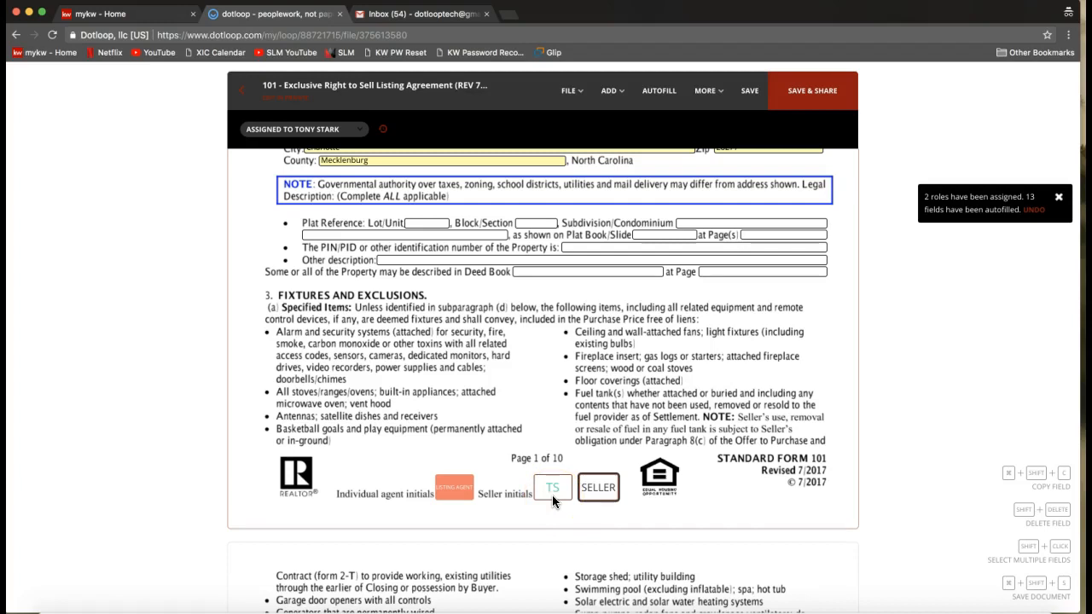
left_click(597, 492)
left_click(556, 492)
left_click(563, 496)
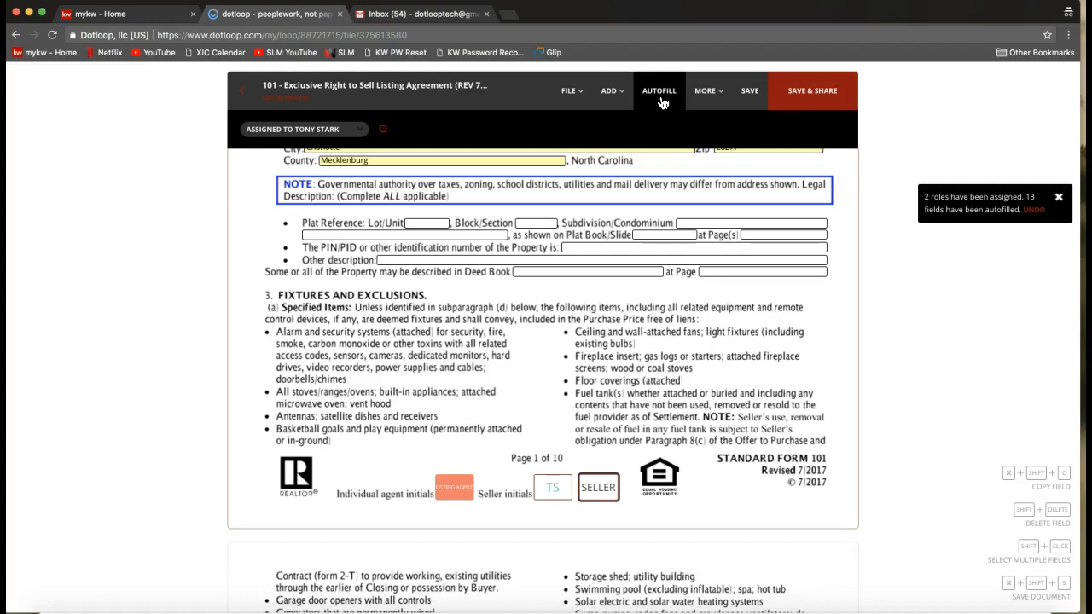
Start signing the listing agent's initials field on page 1 and add the agent's middle initial to the signature name.
scroll(500, 341, "down", 1)
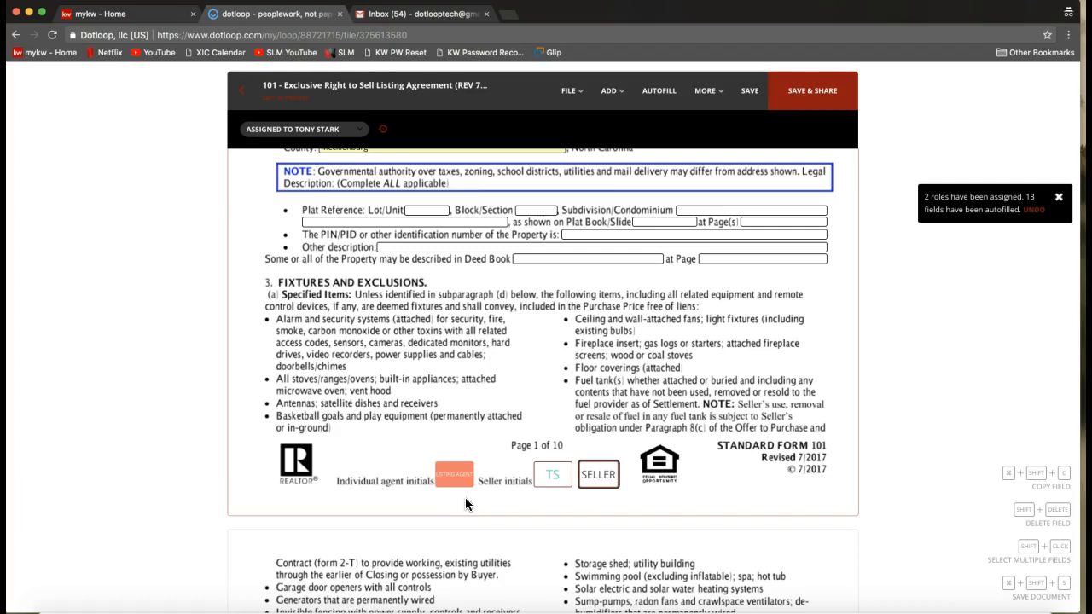
mouse_move(452, 476)
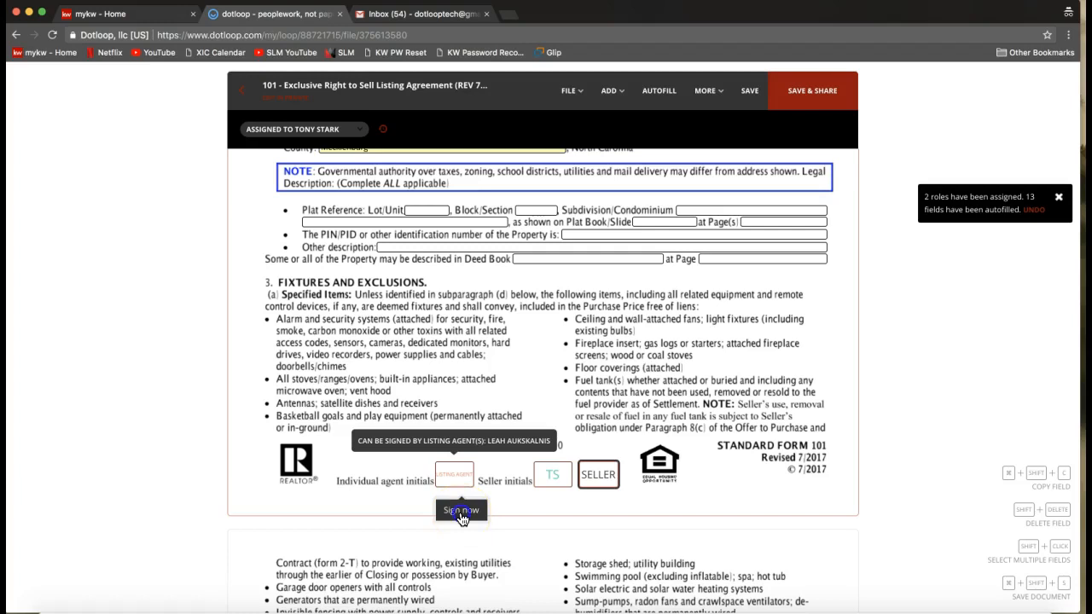
left_click(461, 512)
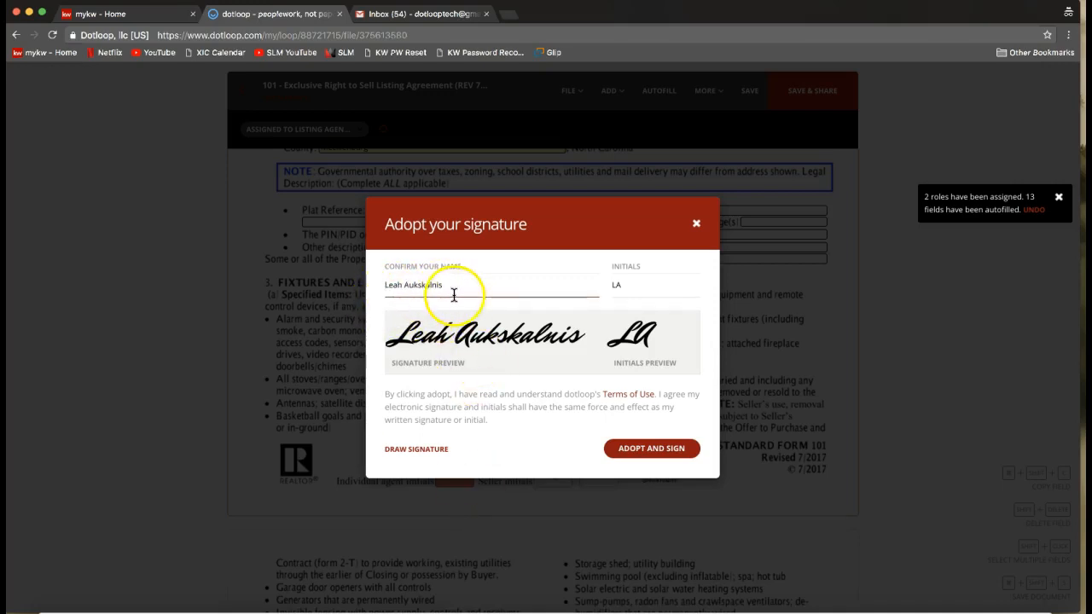
left_click(406, 284)
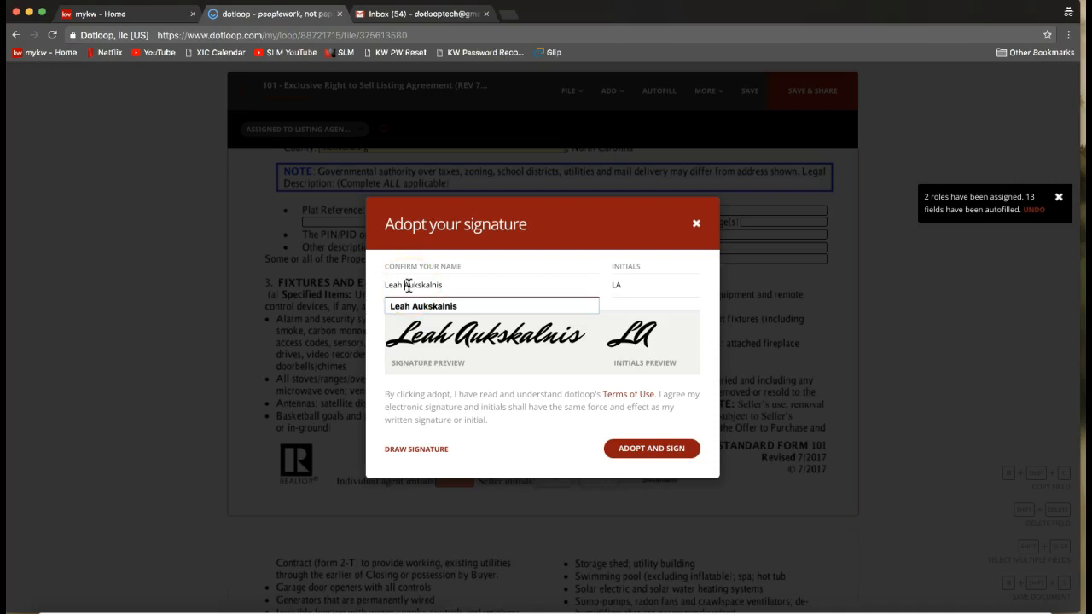
left_click(407, 285)
type("N.")
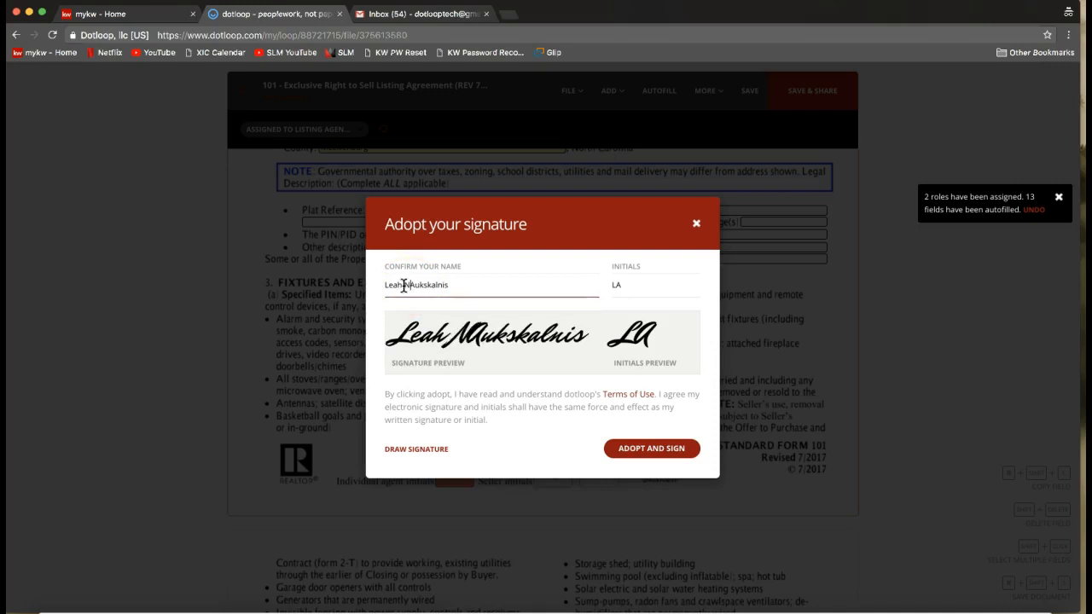
Add the middle initial to the agent's adopted initials, and adopt the signature to sign the field.
left_click(615, 285)
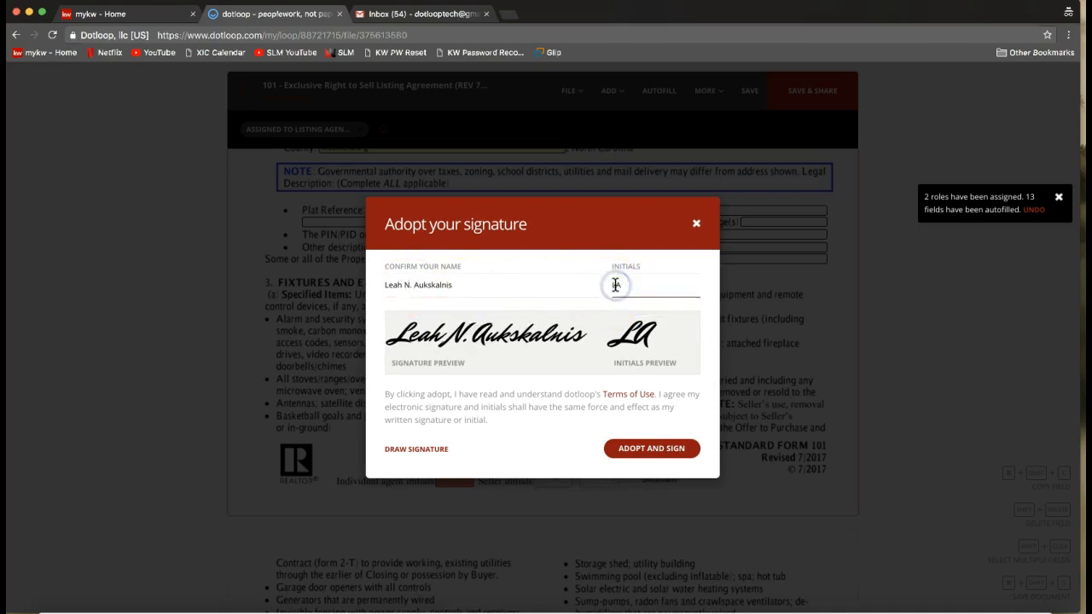
type("N")
left_click(519, 285)
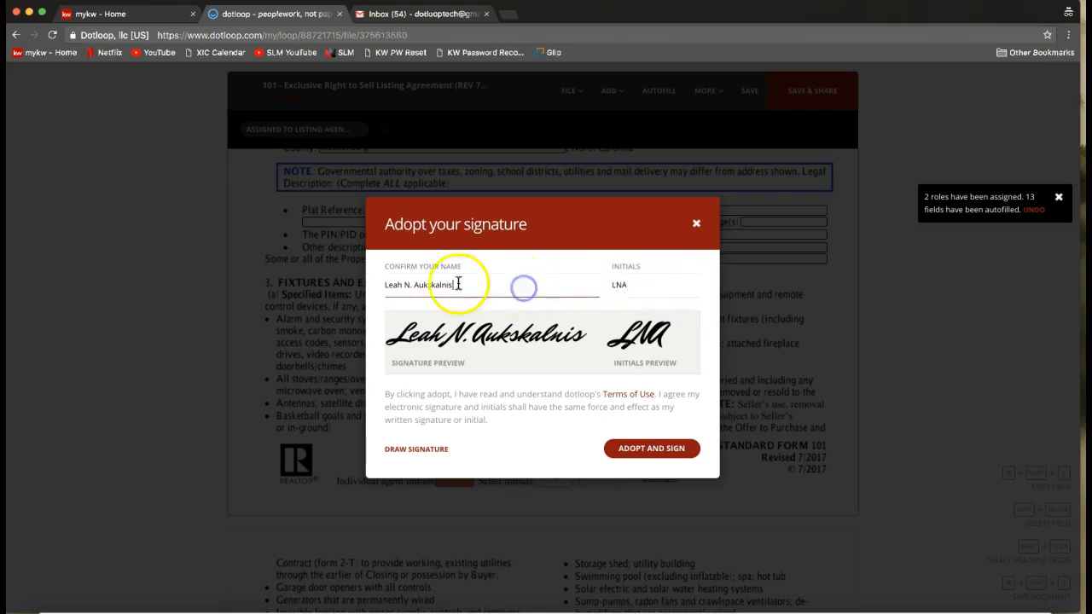
left_click(622, 282)
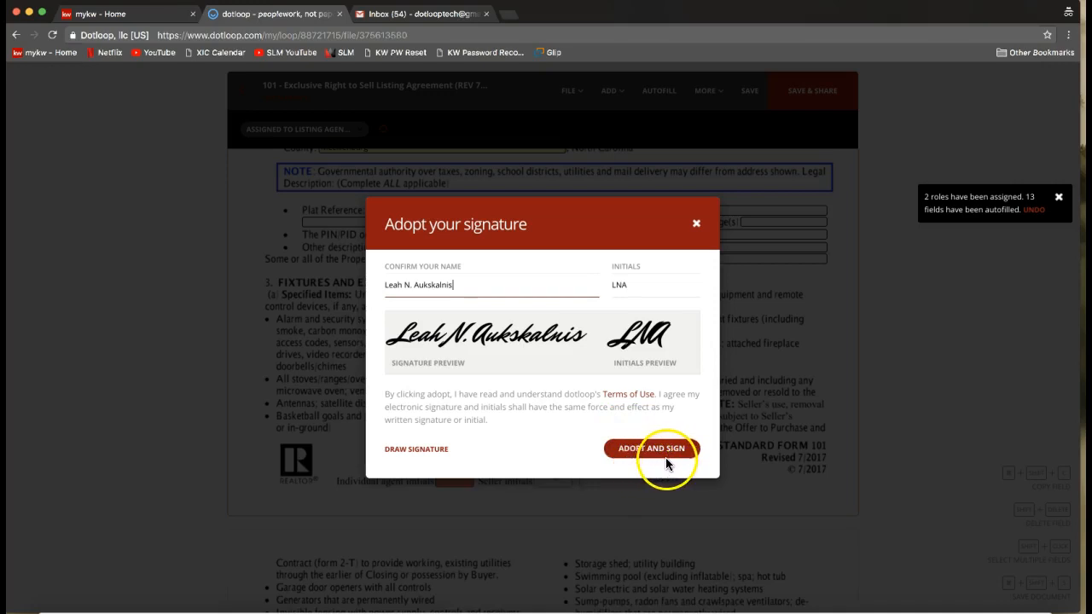
left_click(649, 449)
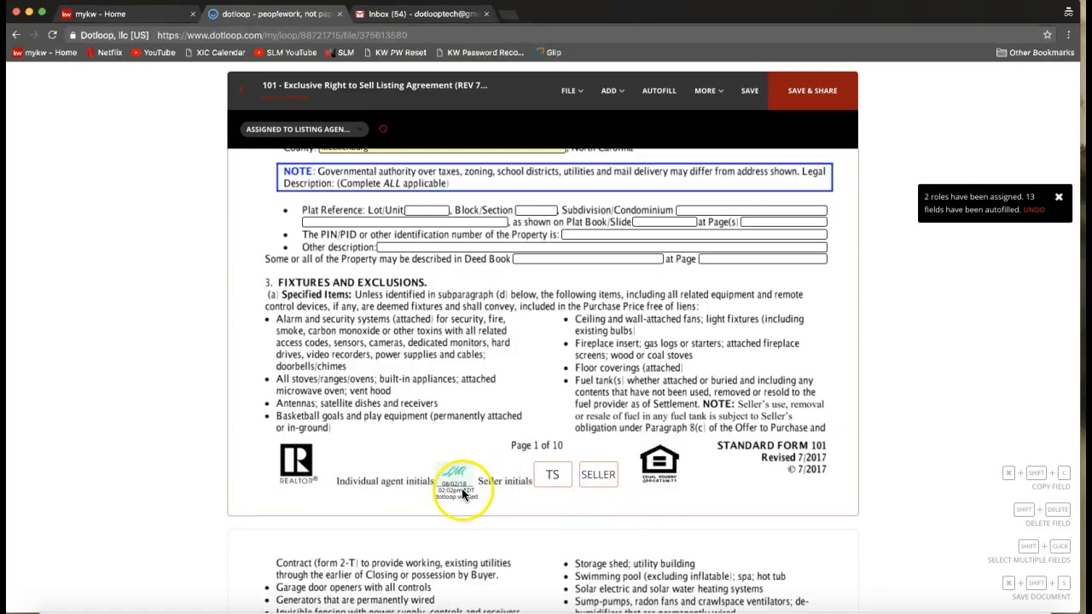
scroll(458, 489, "down", 1)
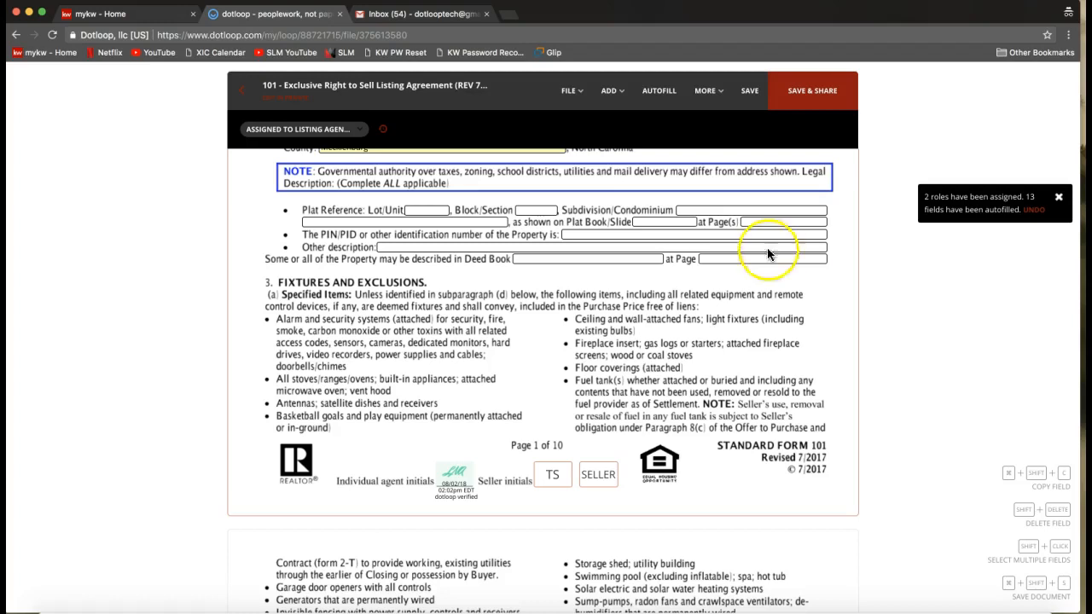
Save the listing agreement and open its sharing options, dismissing the app recommendation survey.
left_click(823, 108)
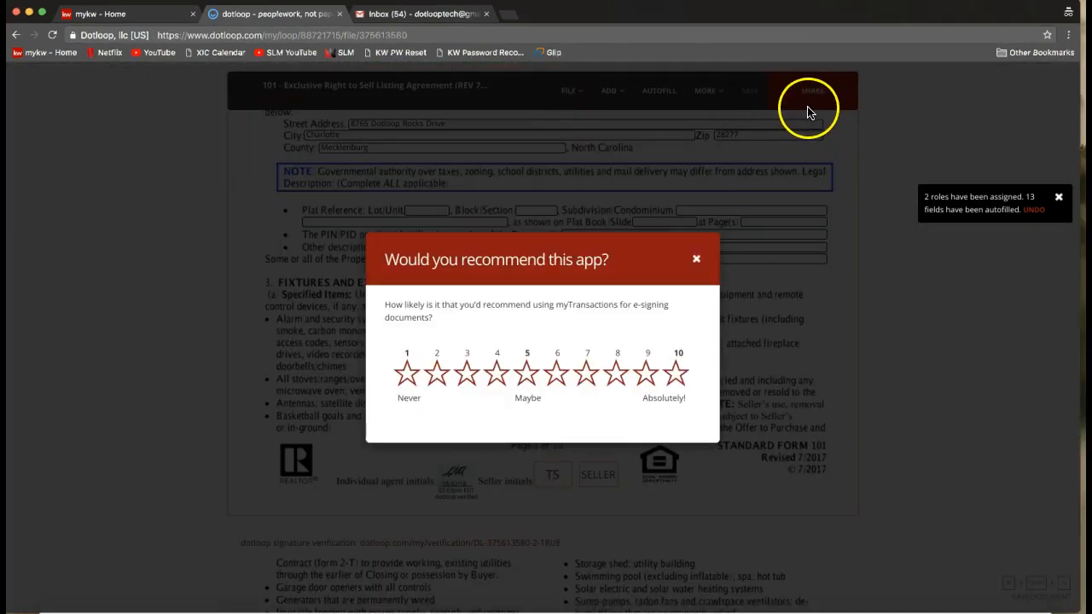
left_click(696, 262)
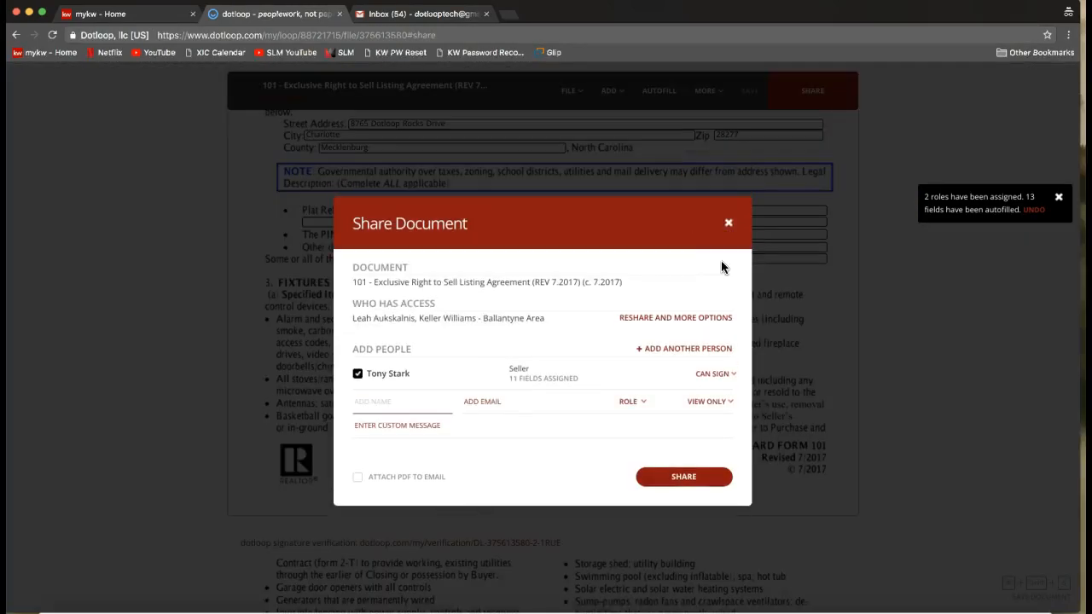
left_click(798, 105)
Examine the document, access and people sections of the sharing options, and the permission levels available for the seller.
left_click_drag(353, 269, 416, 268)
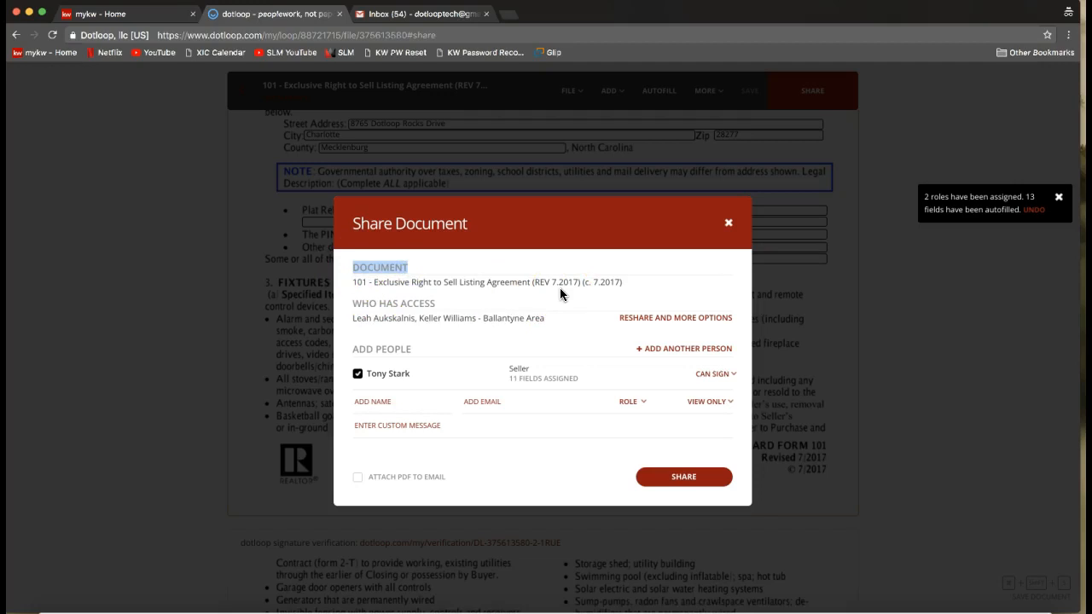
left_click_drag(353, 306, 435, 307)
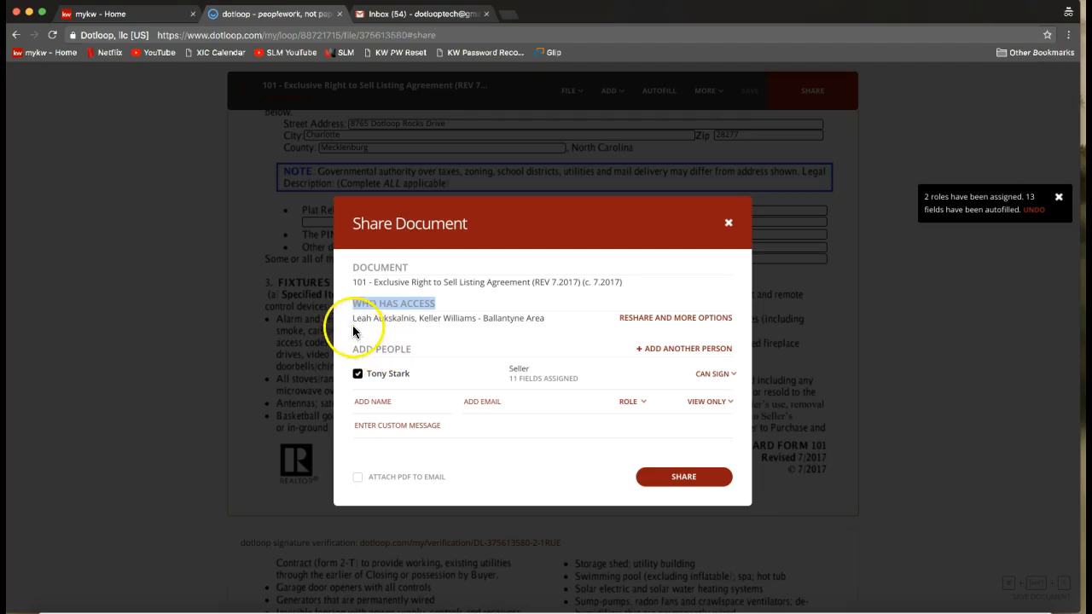
left_click(384, 328)
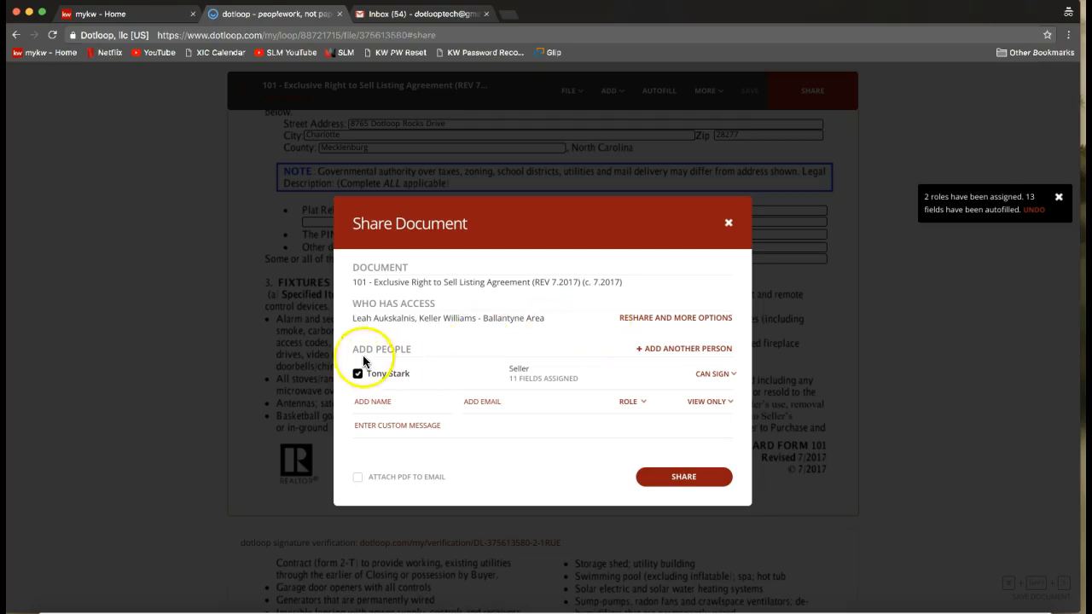
left_click_drag(354, 349, 412, 352)
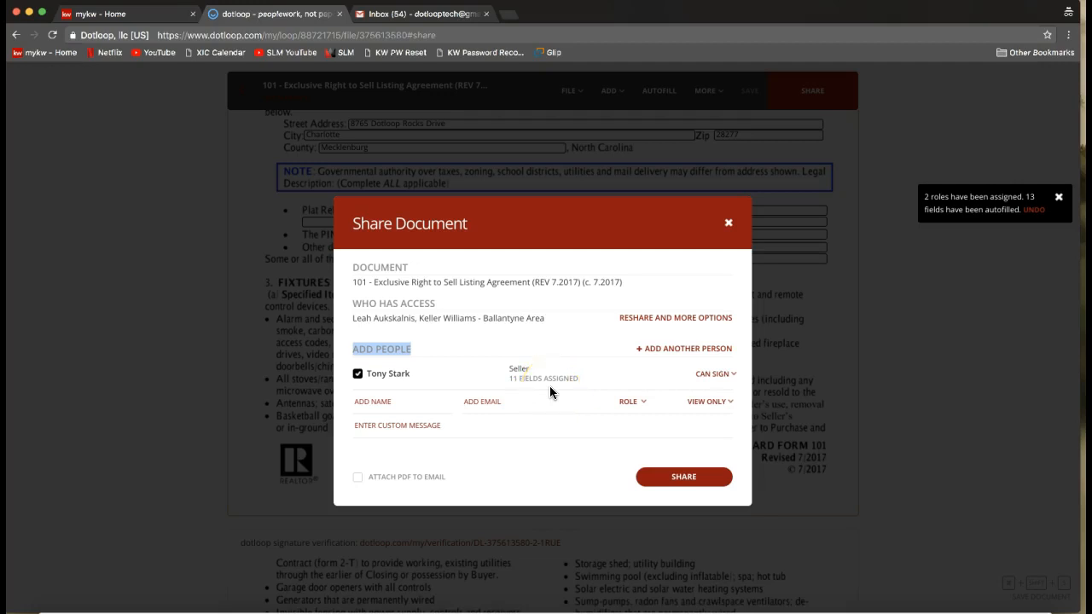
left_click(720, 378)
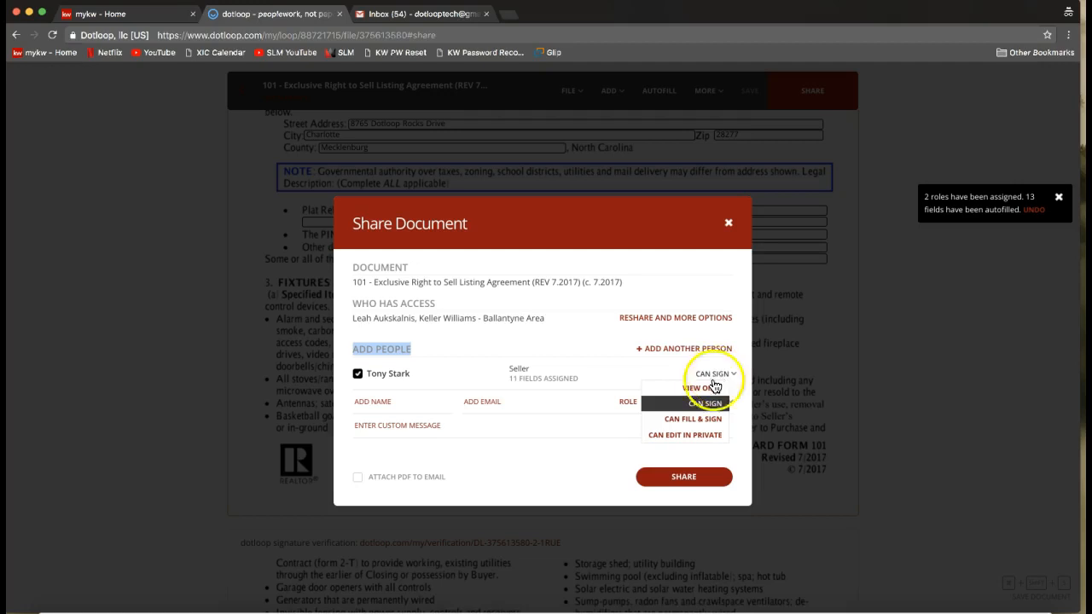
left_click(689, 410)
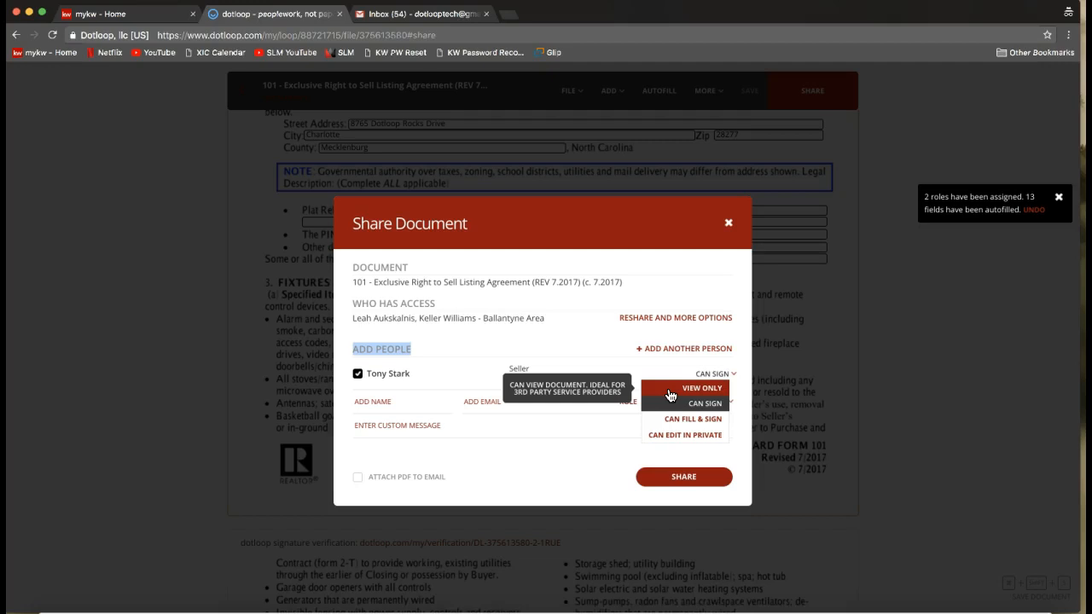
left_click(390, 403)
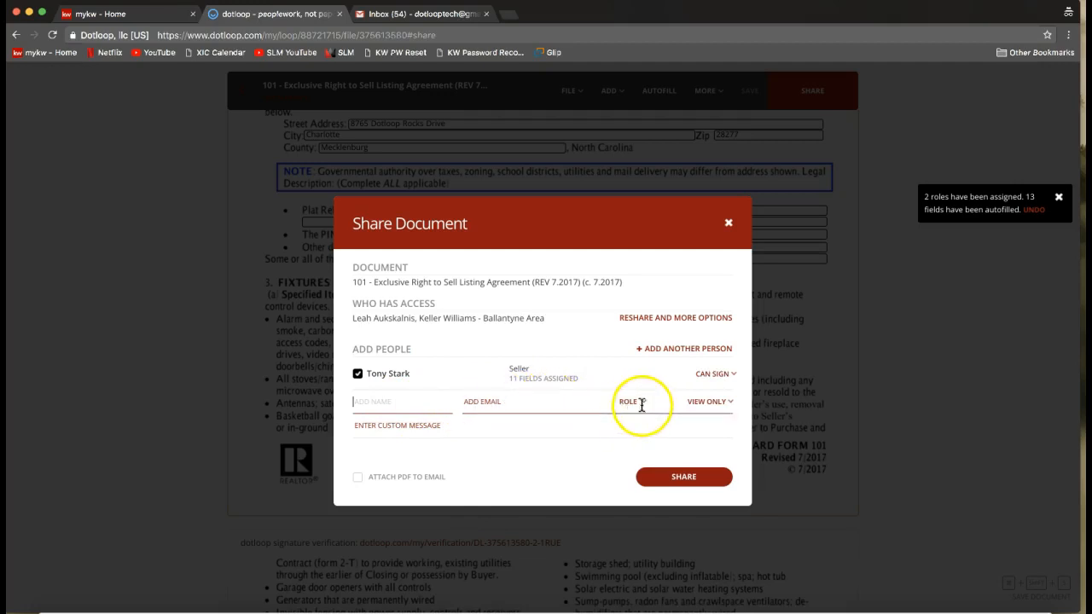
left_click(707, 401)
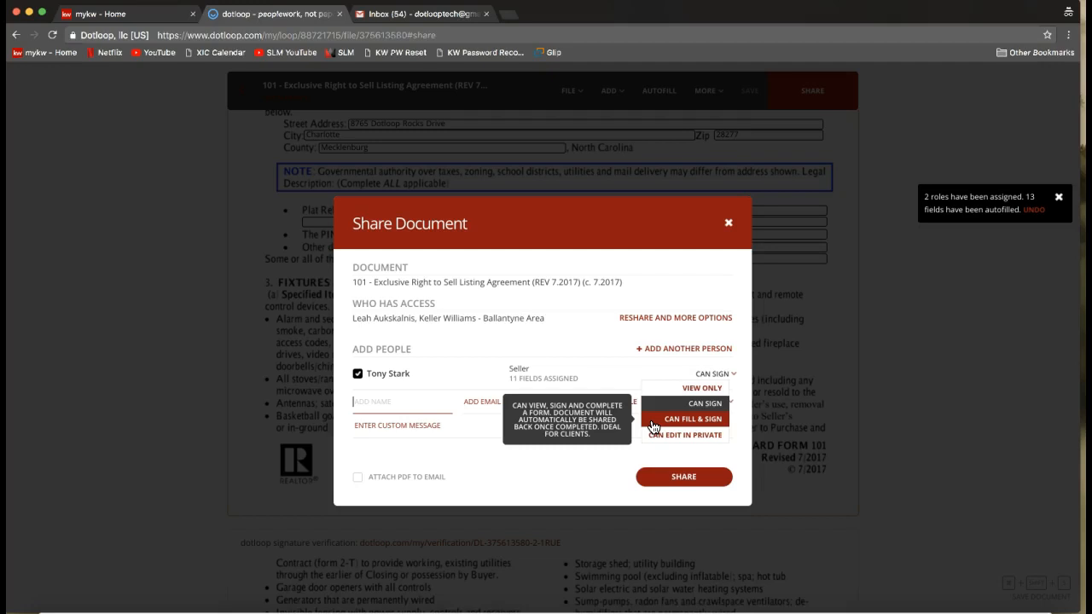
left_click(680, 421)
left_click(685, 436)
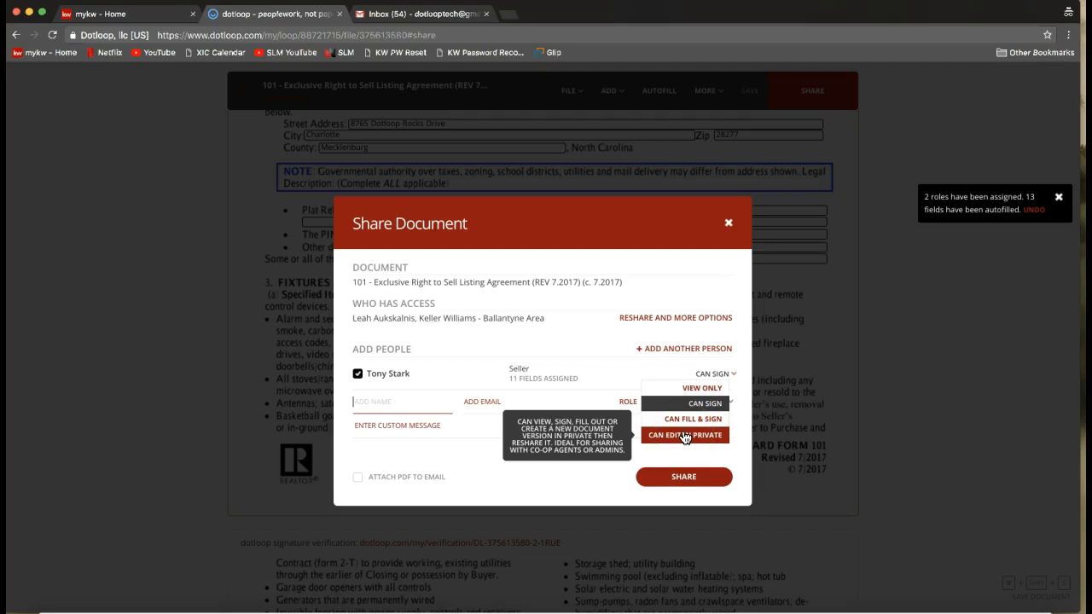
left_click(684, 437)
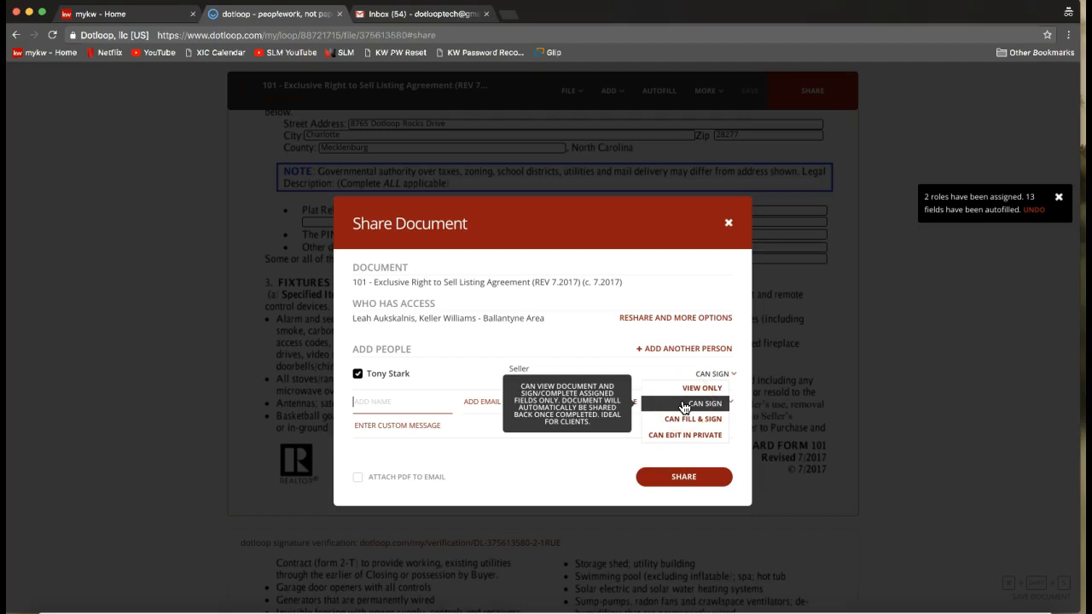
Share the listing agreement with the seller using the Can Sign permission, and close the sharing dialog.
left_click(676, 404)
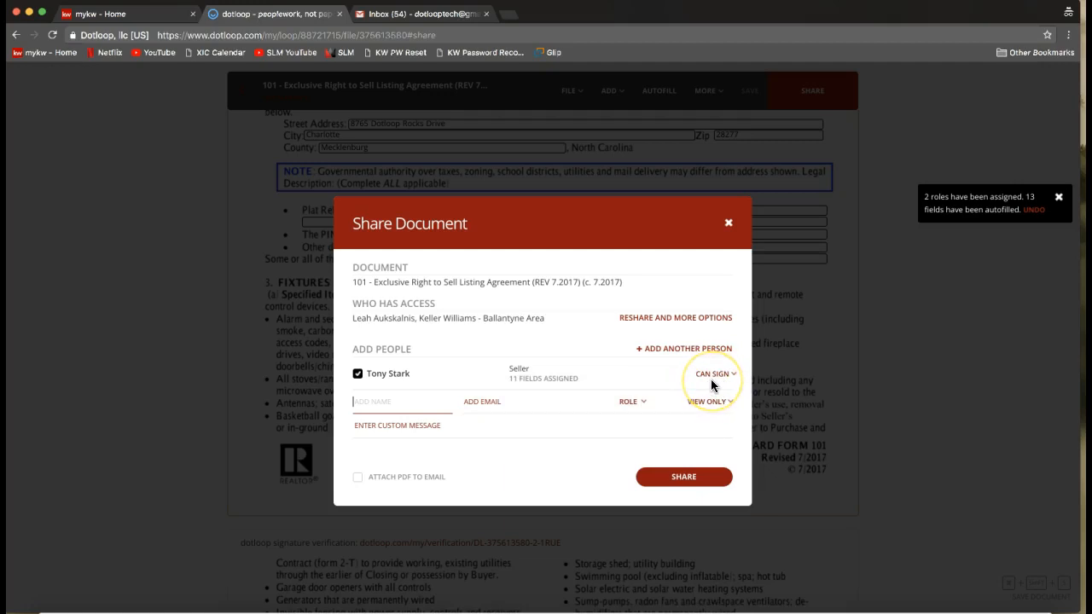
left_click(681, 483)
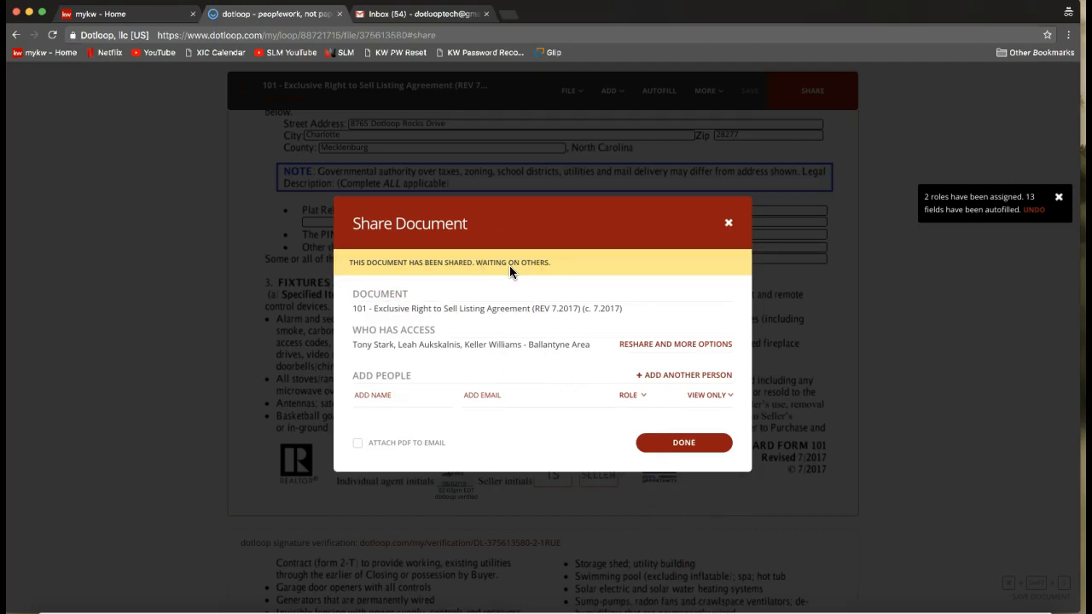
left_click(693, 452)
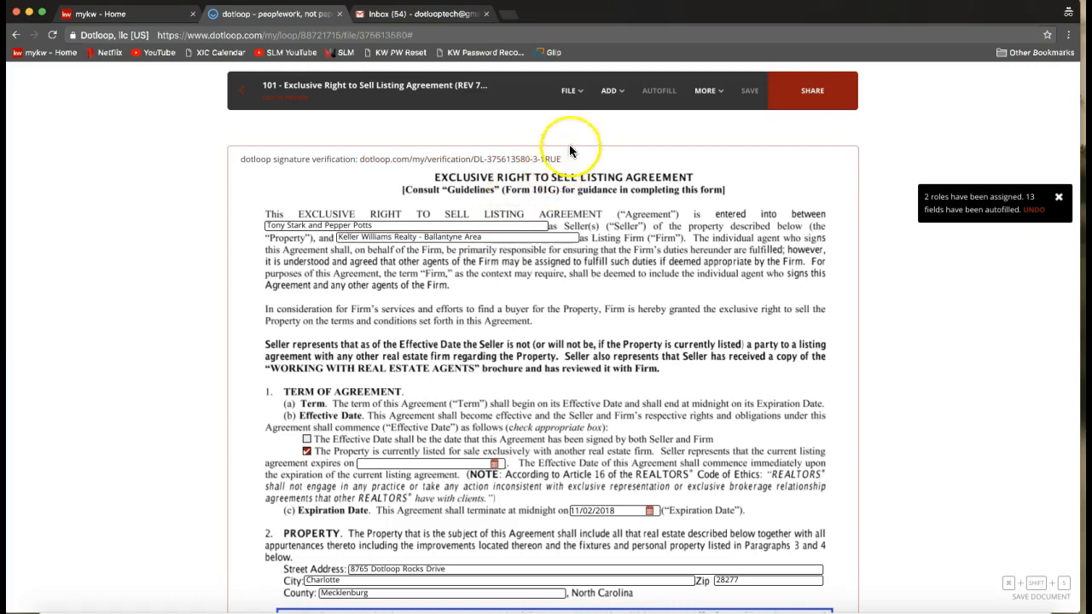
left_click(571, 92)
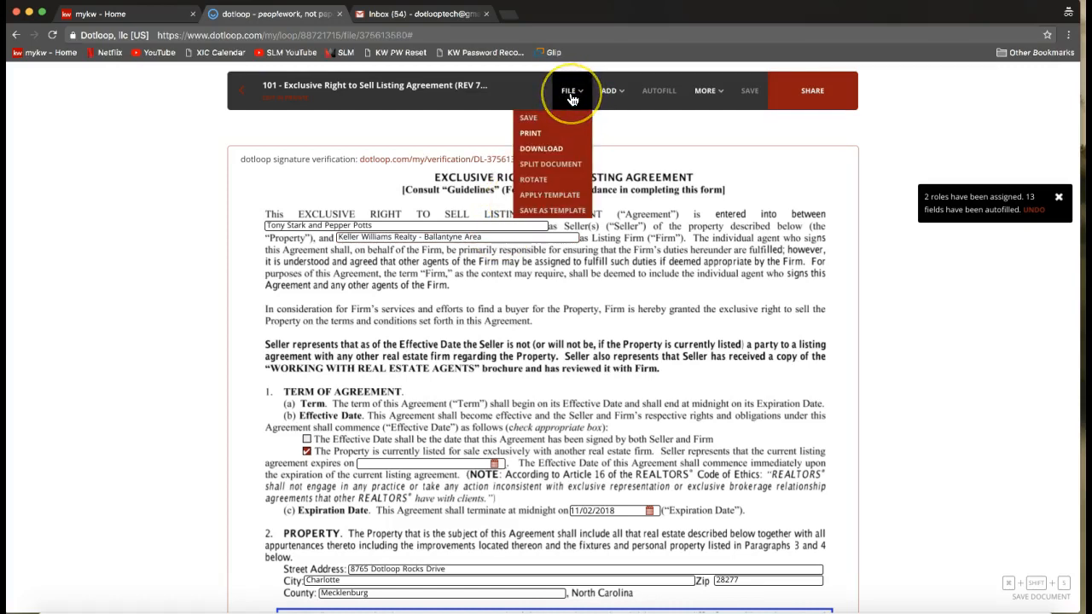
left_click(572, 99)
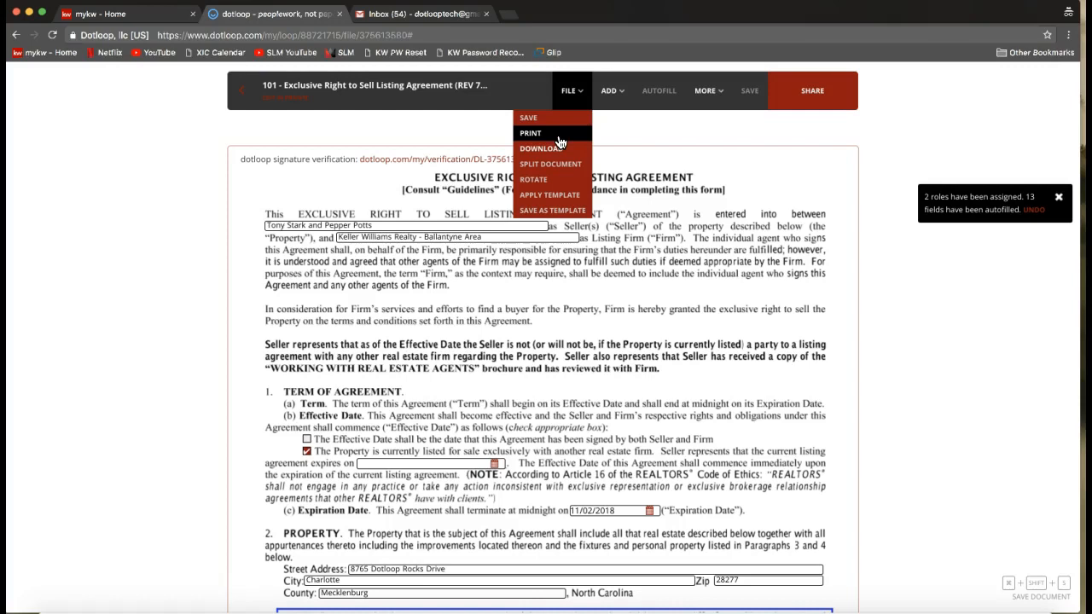
left_click(561, 142)
left_click(332, 136)
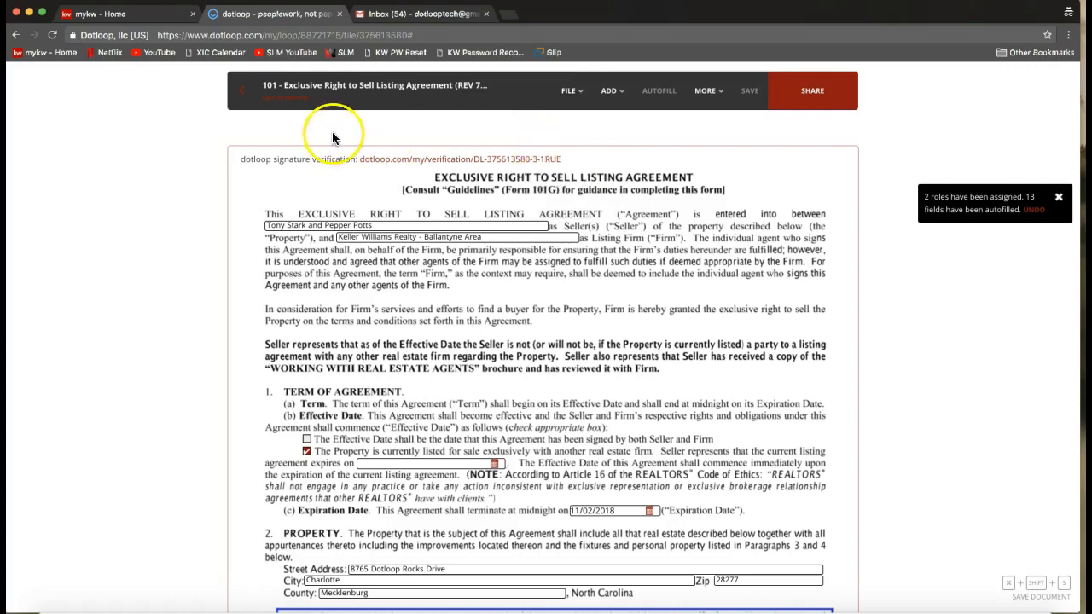
Leave the listing agreement and return to the loop's documents page.
left_click(244, 106)
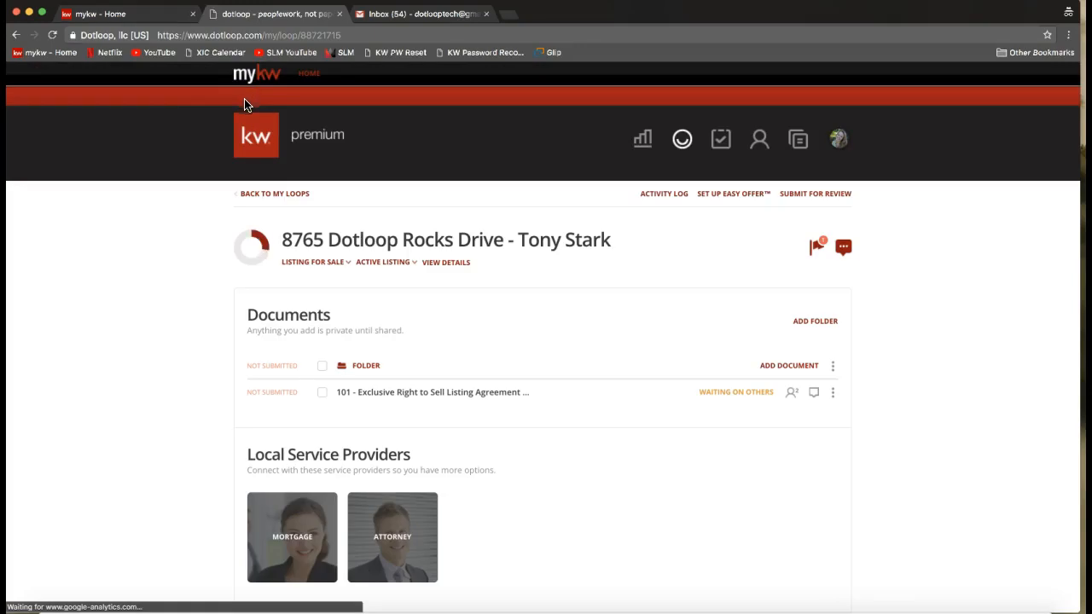
left_click(34, 35)
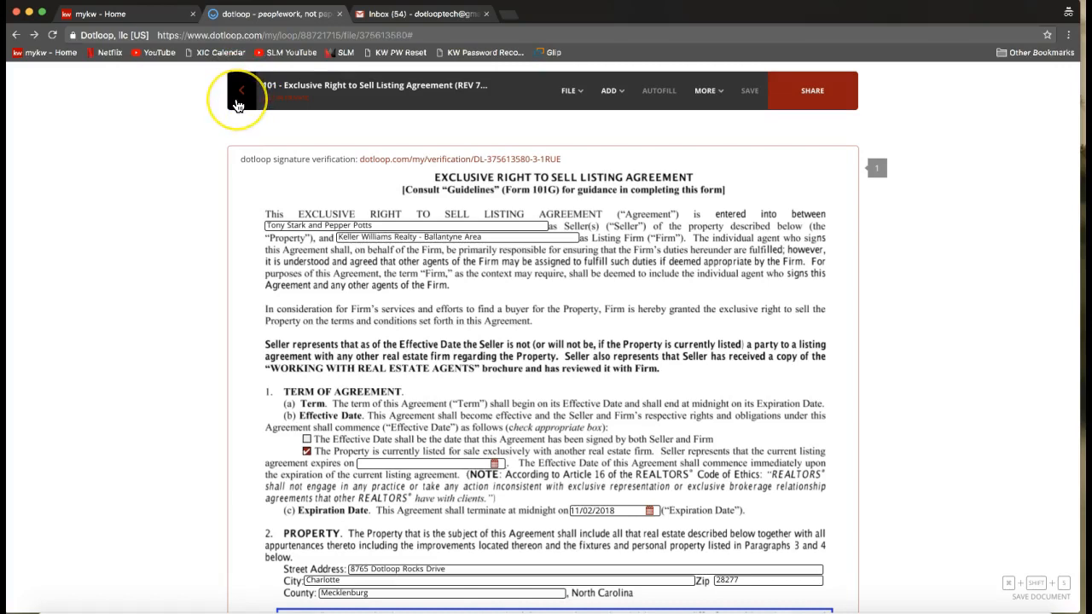
left_click(237, 103)
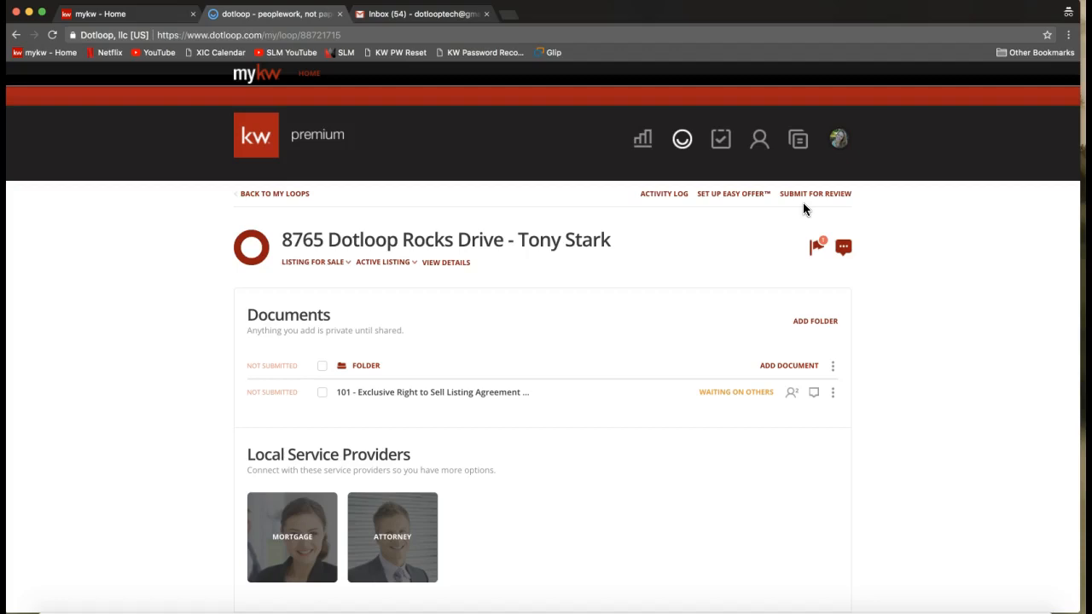
Prepare a review submission for the folder with the type Listing, and close it without submitting.
left_click(807, 200)
left_click(810, 200)
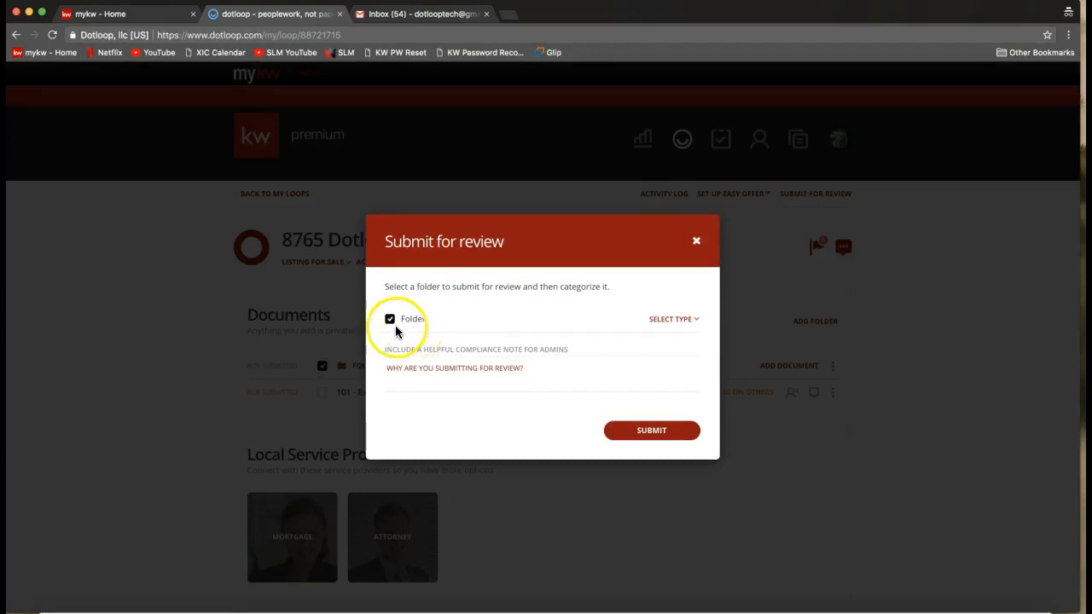
left_click(688, 320)
left_click(672, 365)
left_click(541, 367)
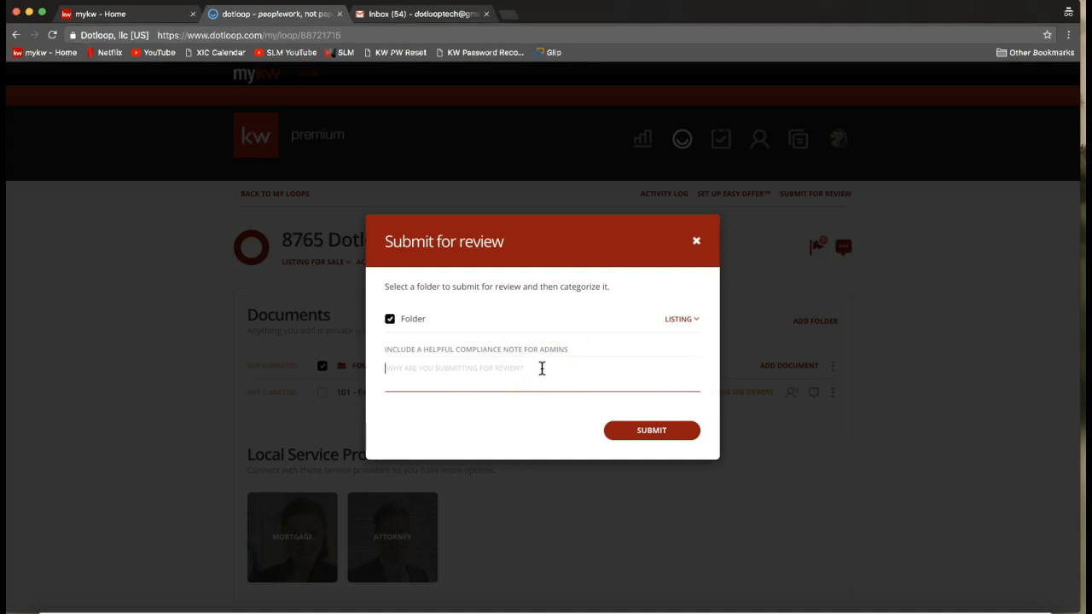
left_click(653, 435)
left_click(698, 247)
left_click(697, 245)
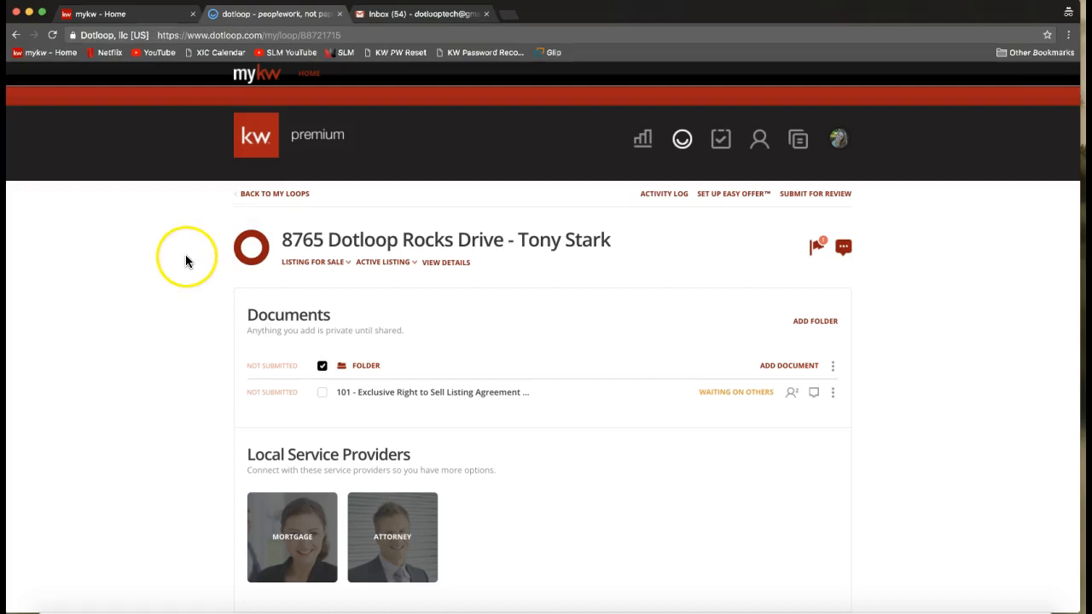
Open the loop's details and locate the Submit to Greensheet option.
left_click(436, 270)
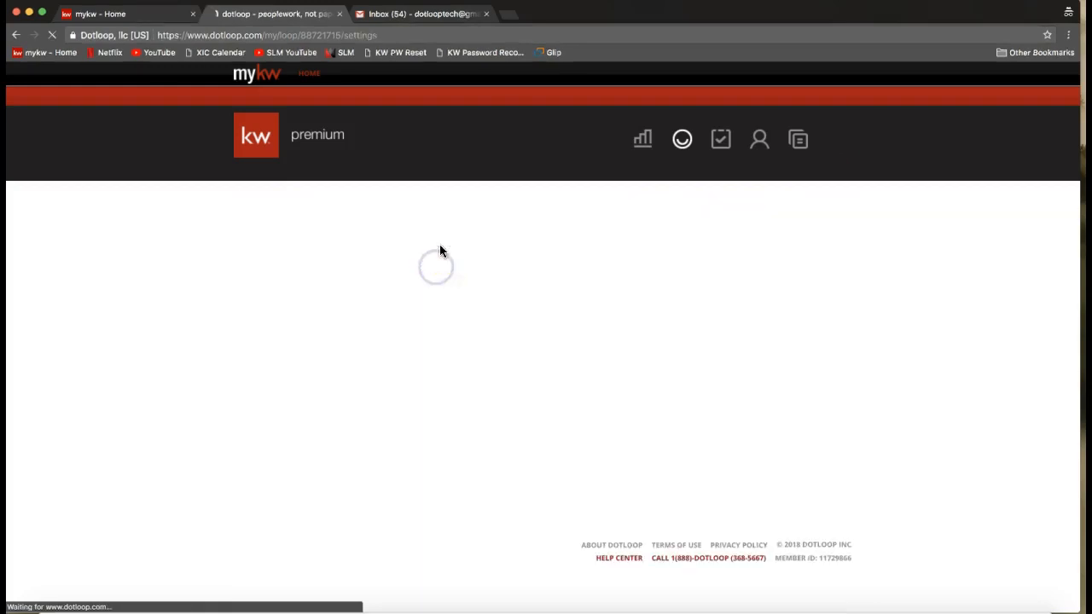
left_click(461, 271)
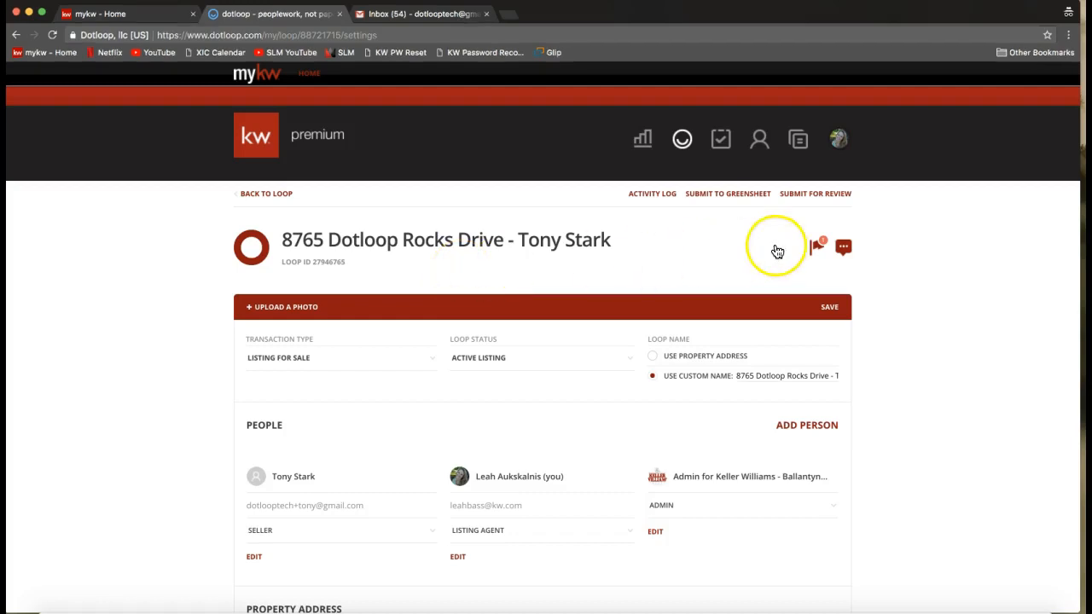
left_click(739, 201)
left_click(728, 197)
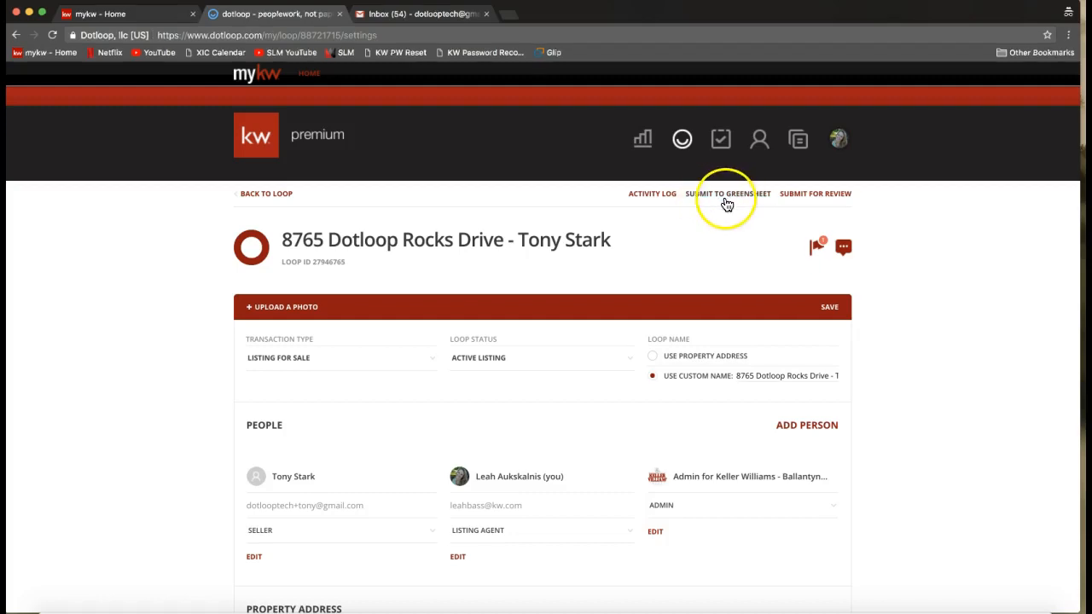